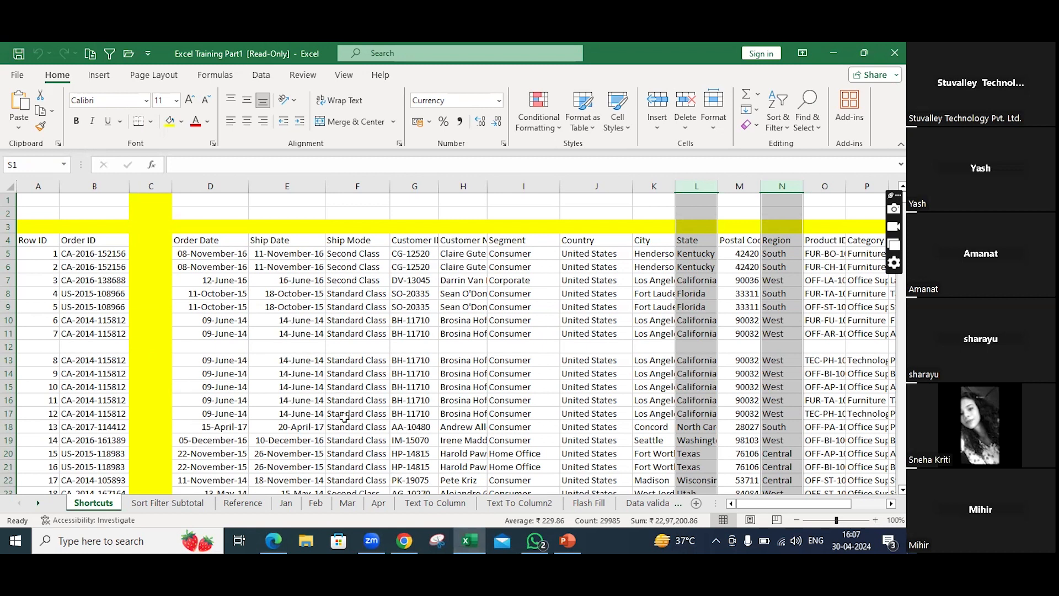
# Select the adjacent Row ID and Order ID header cells, A4:B4.
pyautogui.scroll(-2, 344, 419)
pyautogui.scroll(2, 344, 418)
pyautogui.click(28, 241)
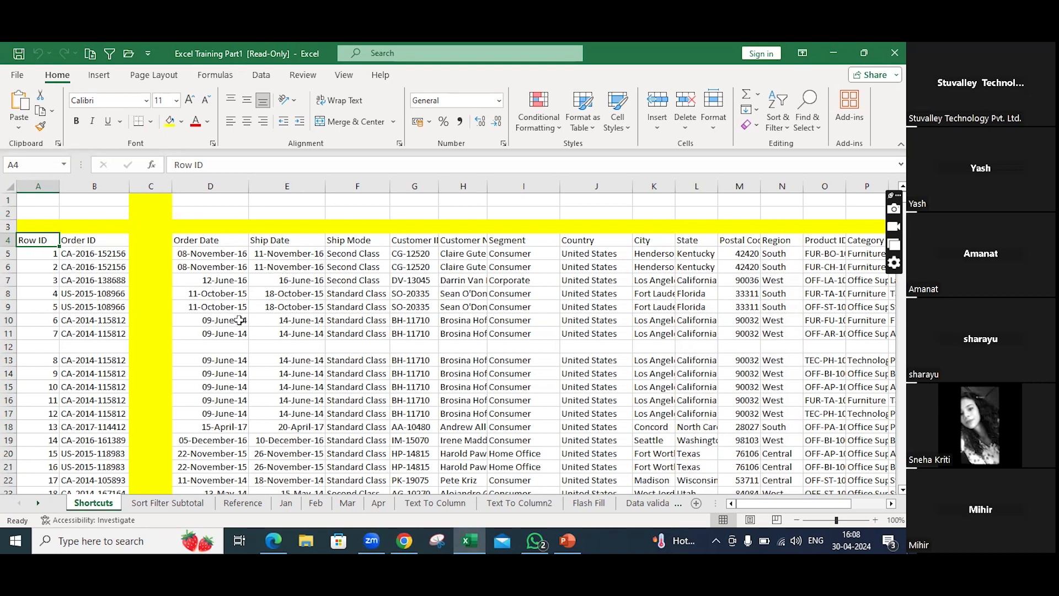
pyautogui.scroll(-1, 236, 364)
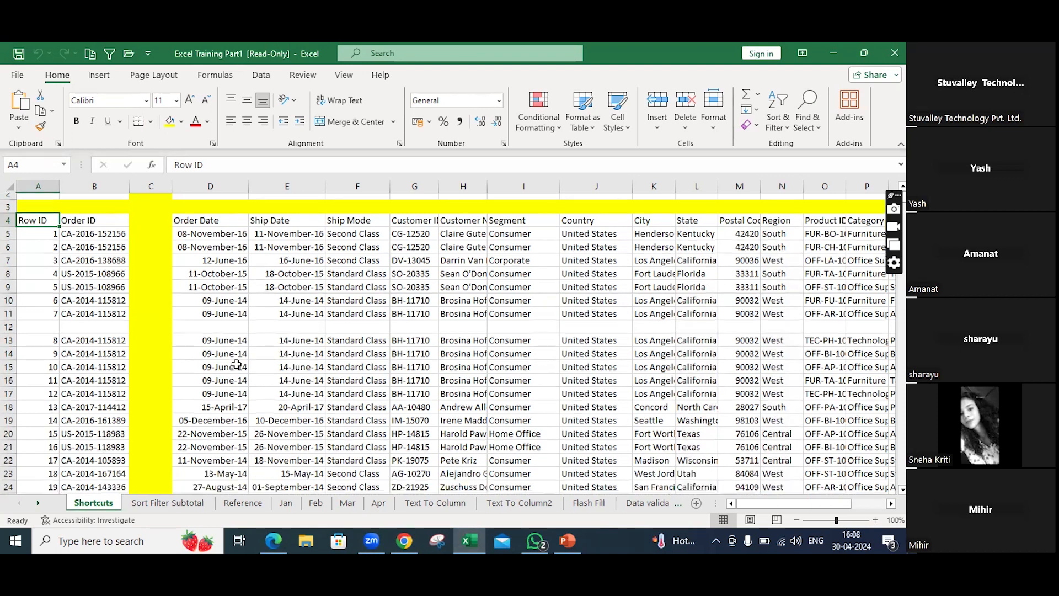
pyautogui.scroll(1, 237, 364)
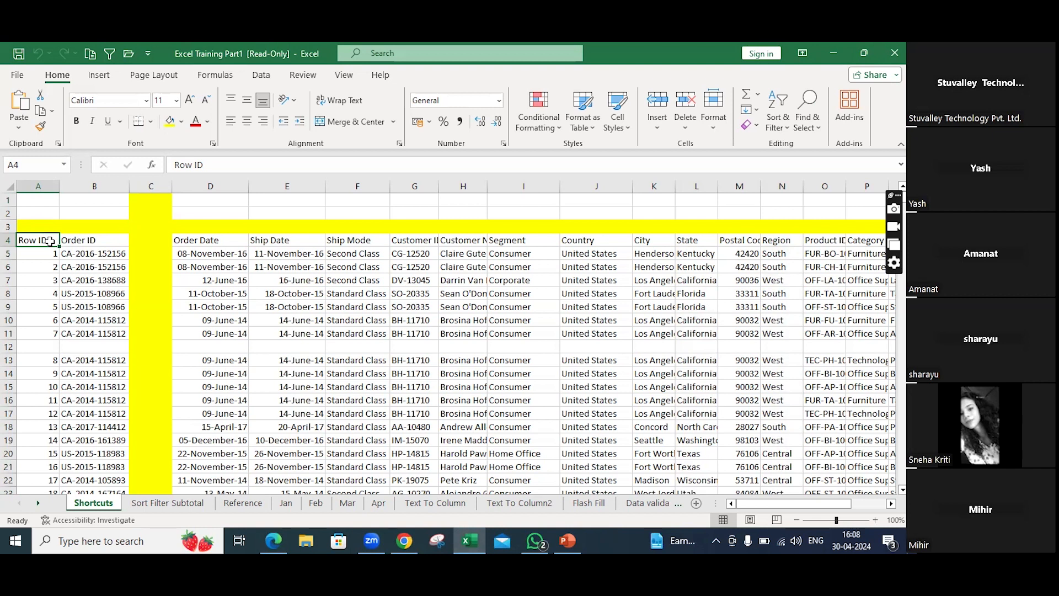
pyautogui.moveTo(49, 241); pyautogui.dragTo(80, 245)
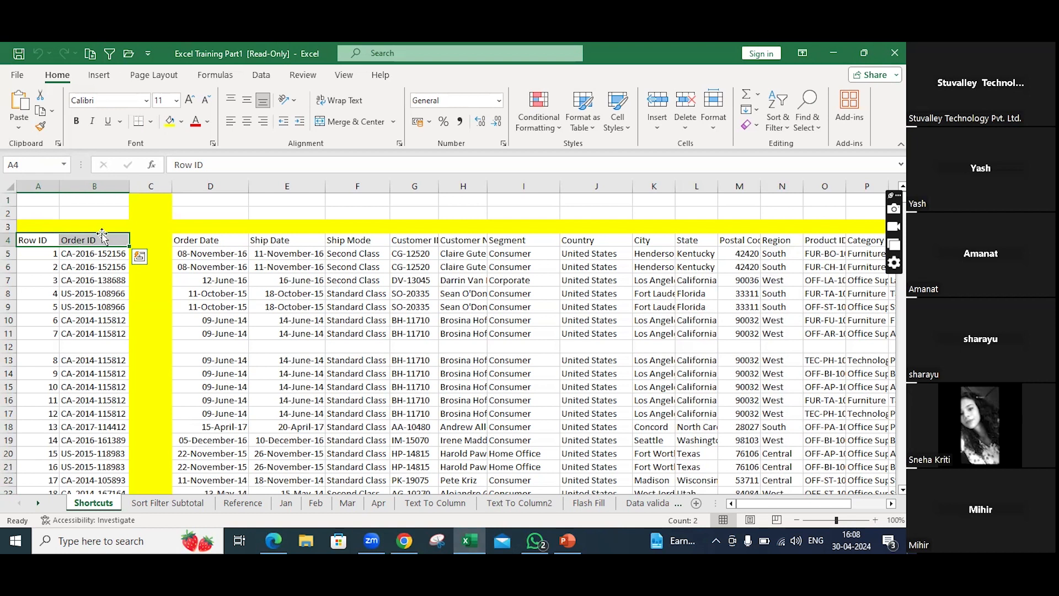
# Starting from the Row ID header in A4, select the Row ID and Order ID data down to the first blank row.
pyautogui.click(46, 240)
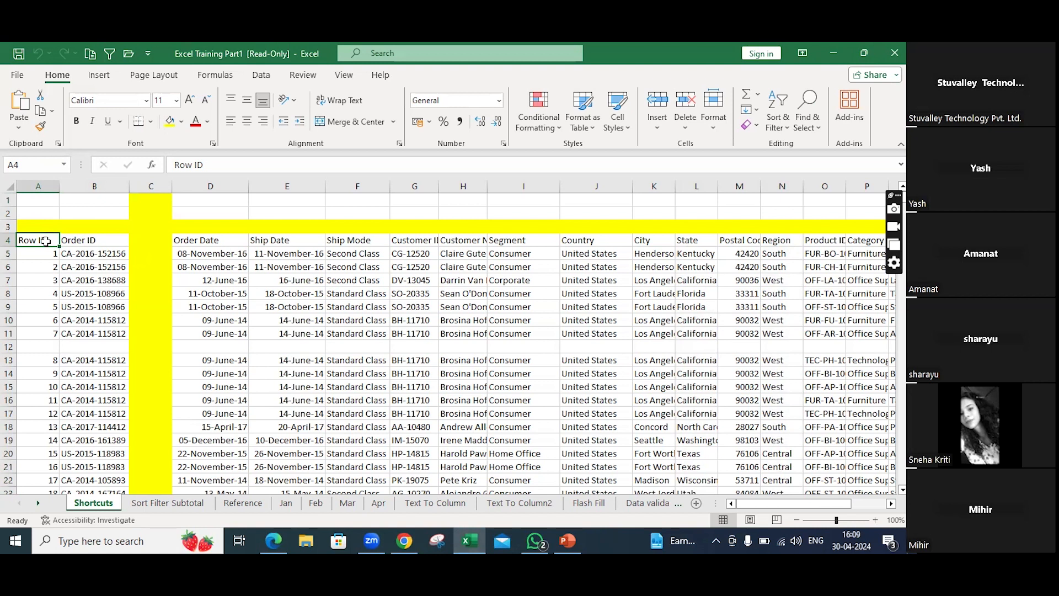
pyautogui.press('Right')
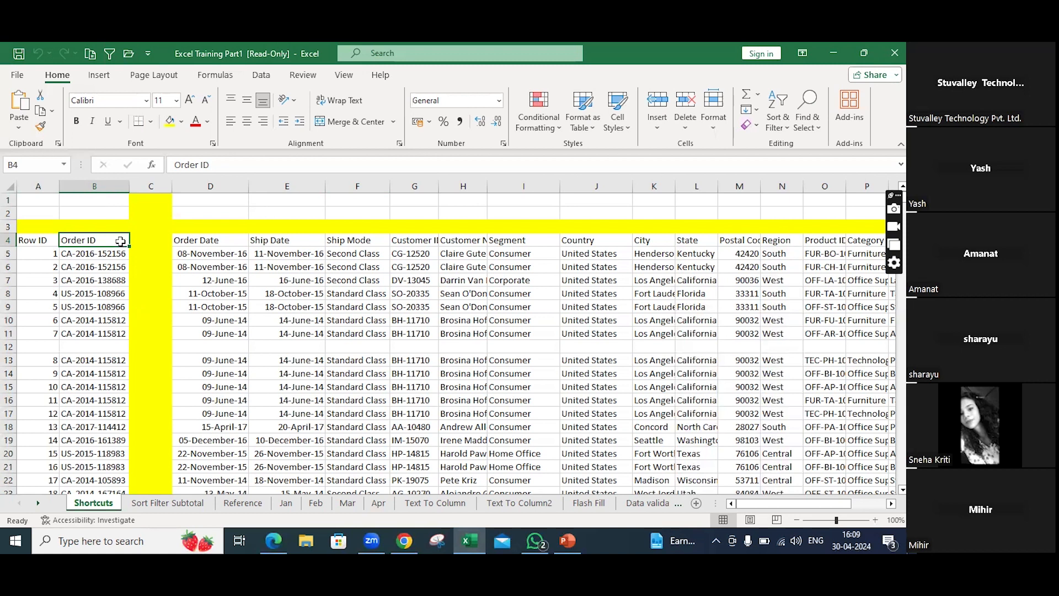
pyautogui.click(39, 241)
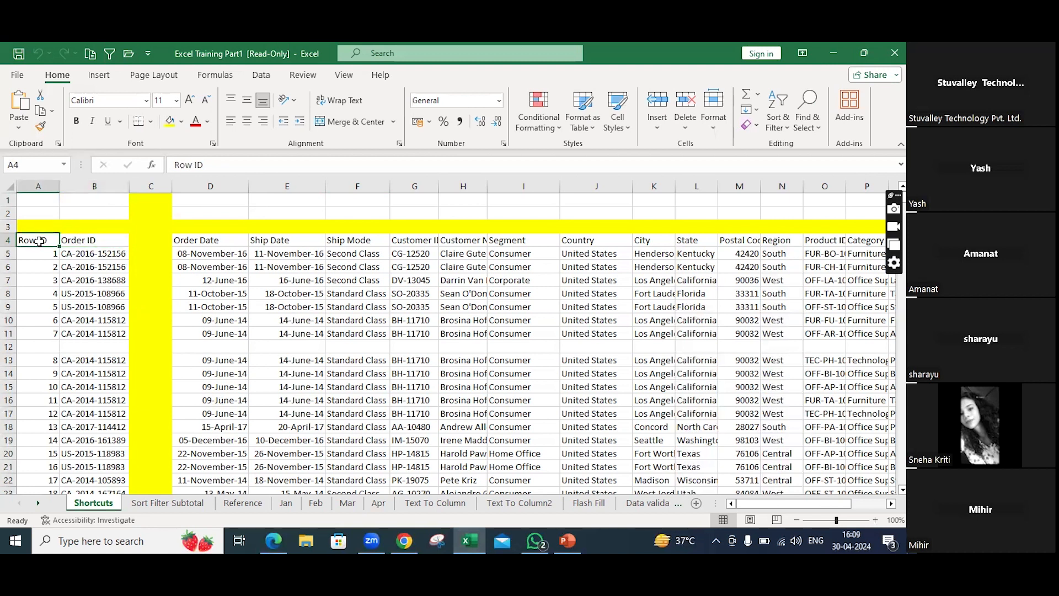
pyautogui.hotkey('shift', 'Right')
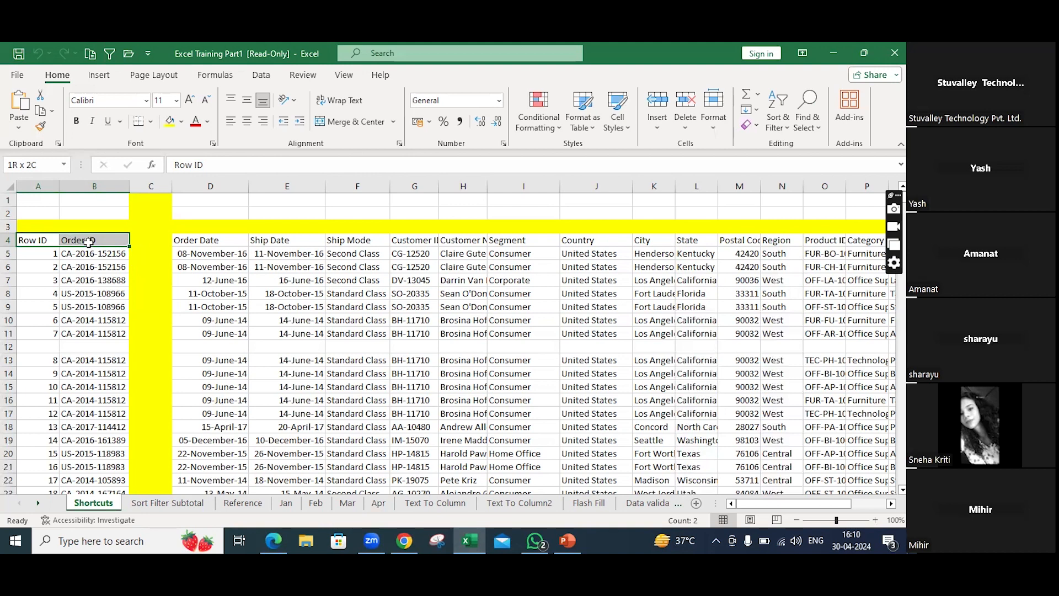
pyautogui.scroll(-3, 88, 241)
pyautogui.scroll(3, 88, 243)
pyautogui.hotkey('ctrl', 'shift', 'Down')
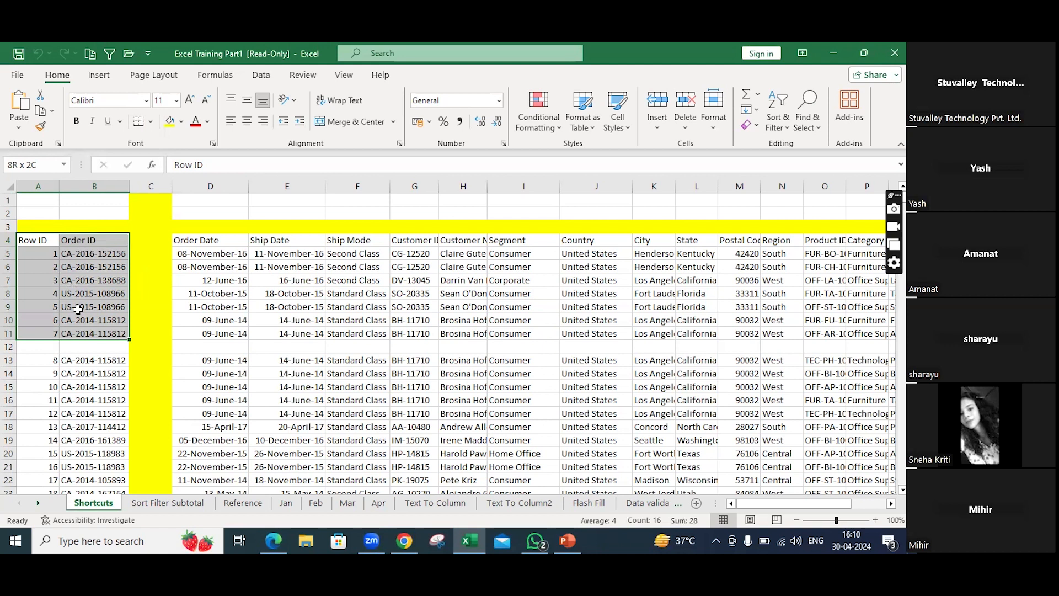
# Examine the data below the selection for blank rows that interrupt the Row ID and Order ID columns.
pyautogui.scroll(-1, 10, 306)
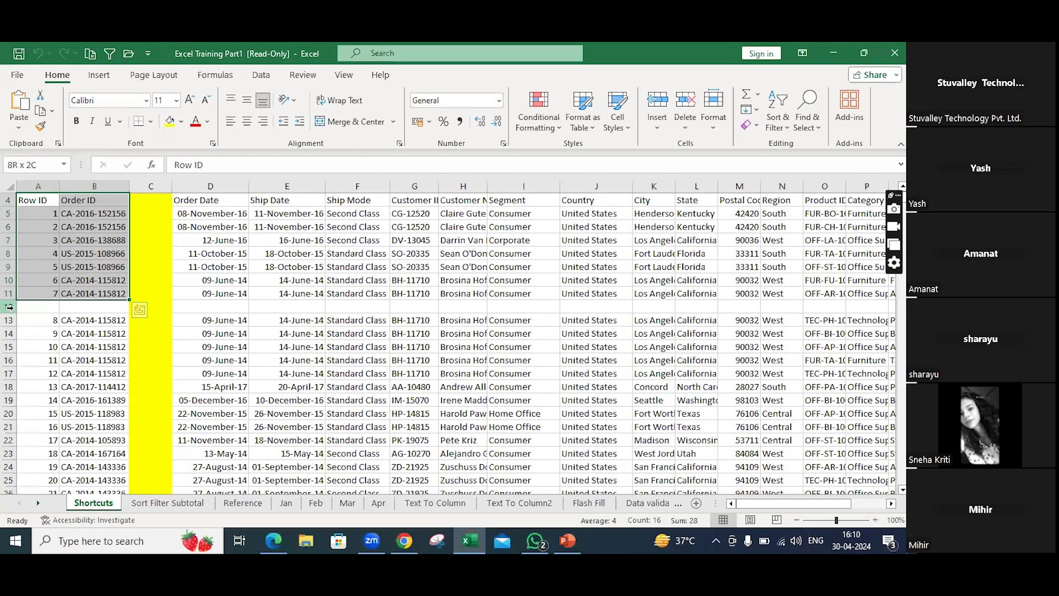
pyautogui.scroll(-1, 62, 309)
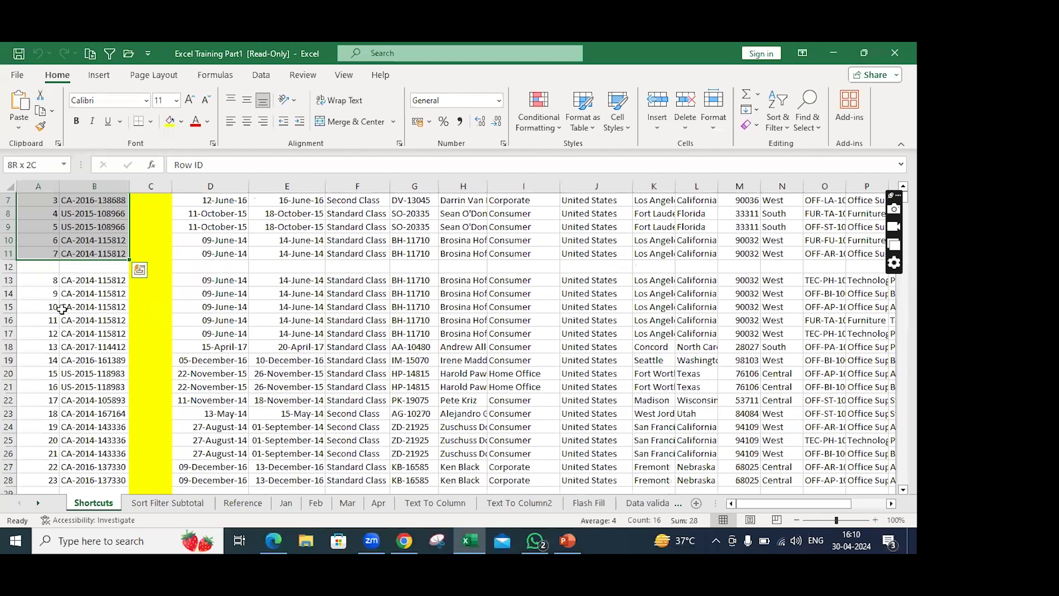
pyautogui.scroll(-2, 62, 310)
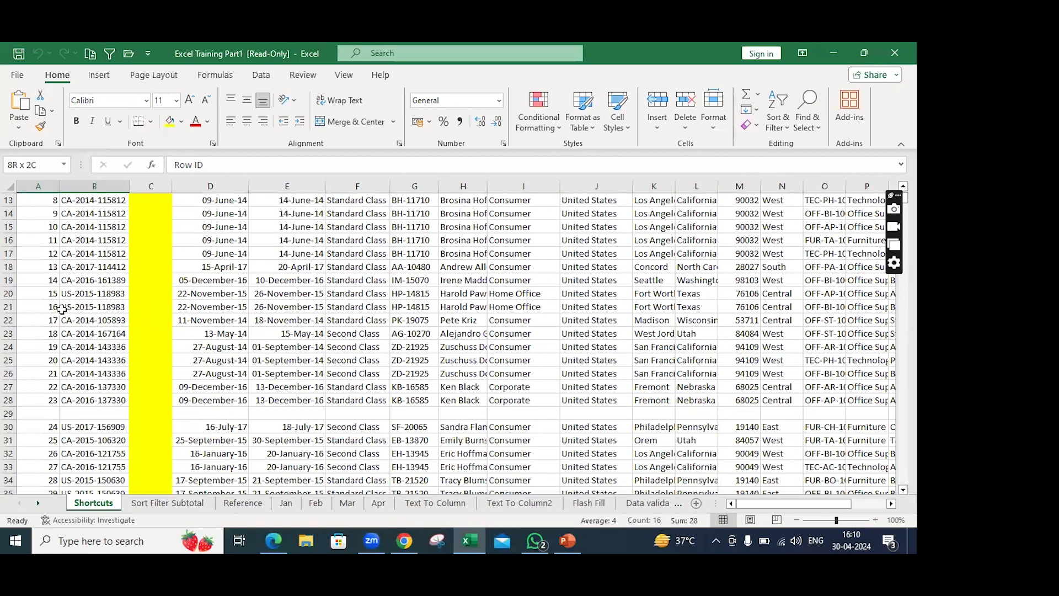
pyautogui.scroll(3, 73, 309)
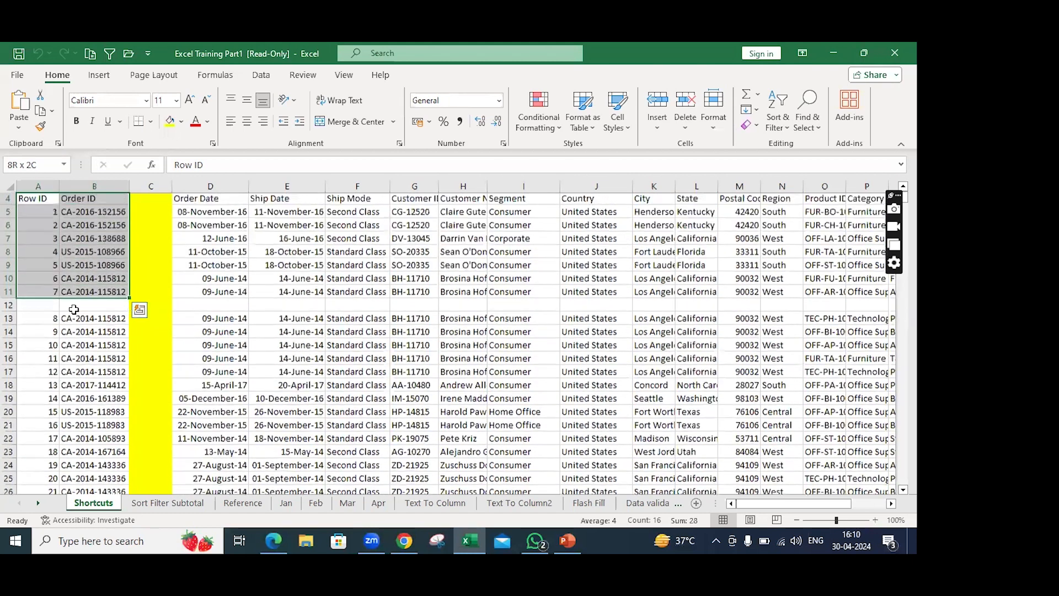
pyautogui.scroll(-6, 74, 309)
pyautogui.scroll(-3, 73, 308)
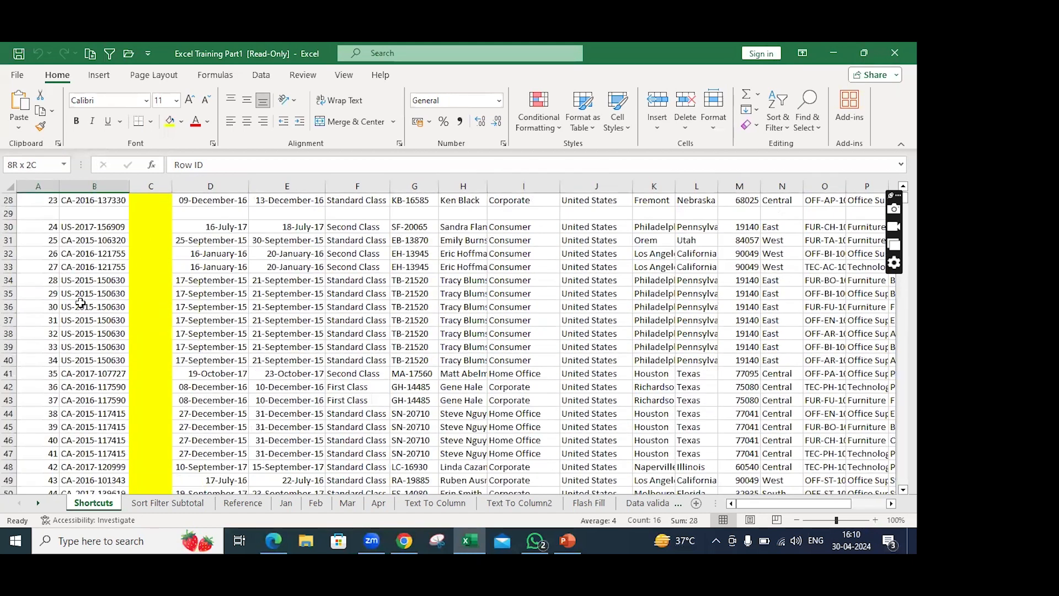
pyautogui.scroll(4, 80, 302)
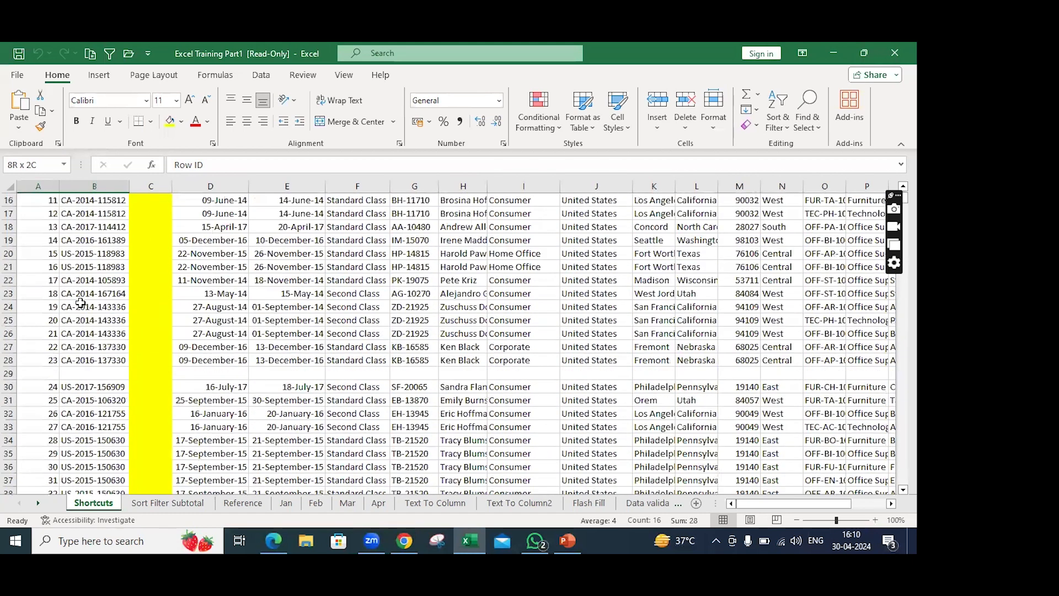
pyautogui.scroll(-9, 80, 302)
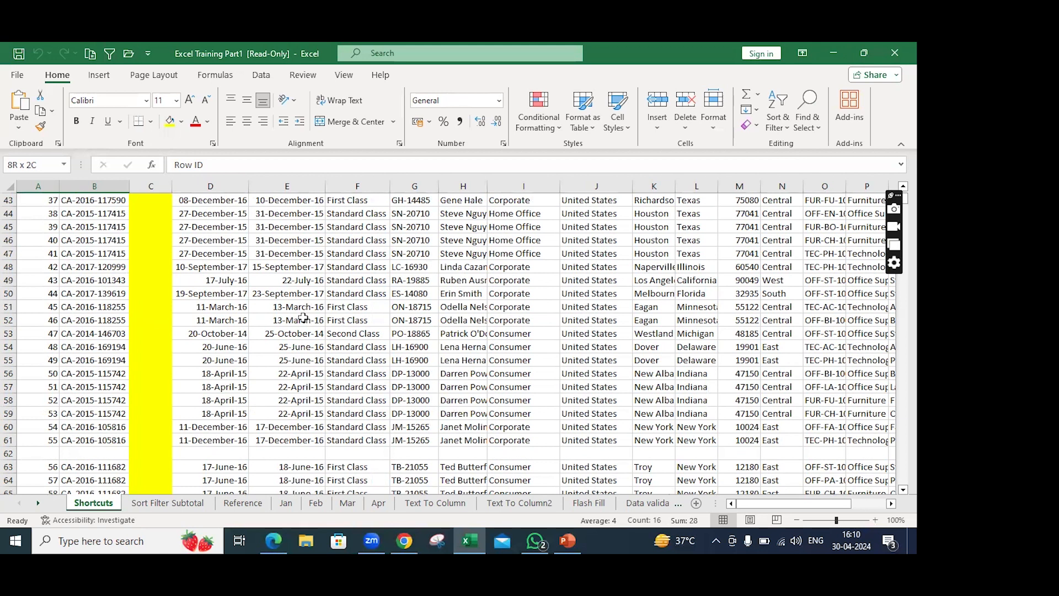
pyautogui.scroll(-3, 302, 317)
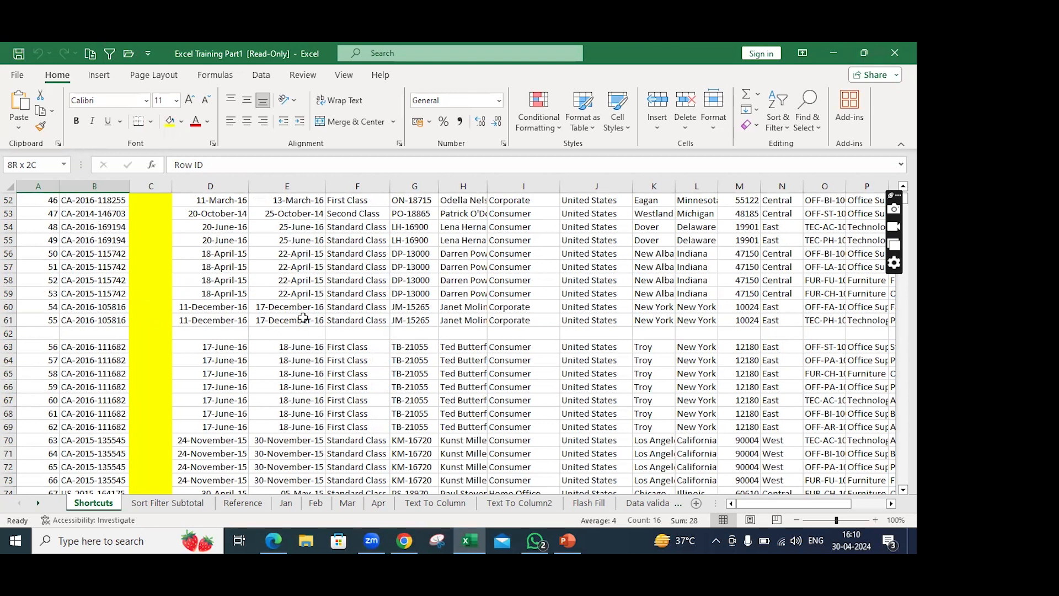
pyautogui.scroll(-3, 303, 318)
pyautogui.scroll(5, 303, 318)
pyautogui.scroll(15, 303, 318)
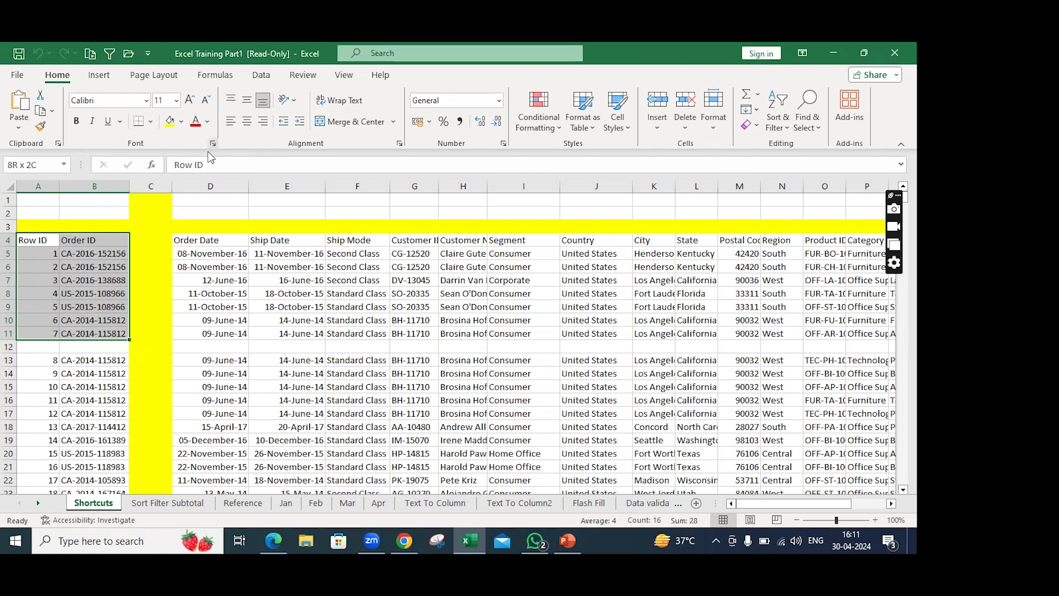
# Delete the empty yellow column C between Order ID and Order Date, and undo the deletion.
pyautogui.click(158, 179)
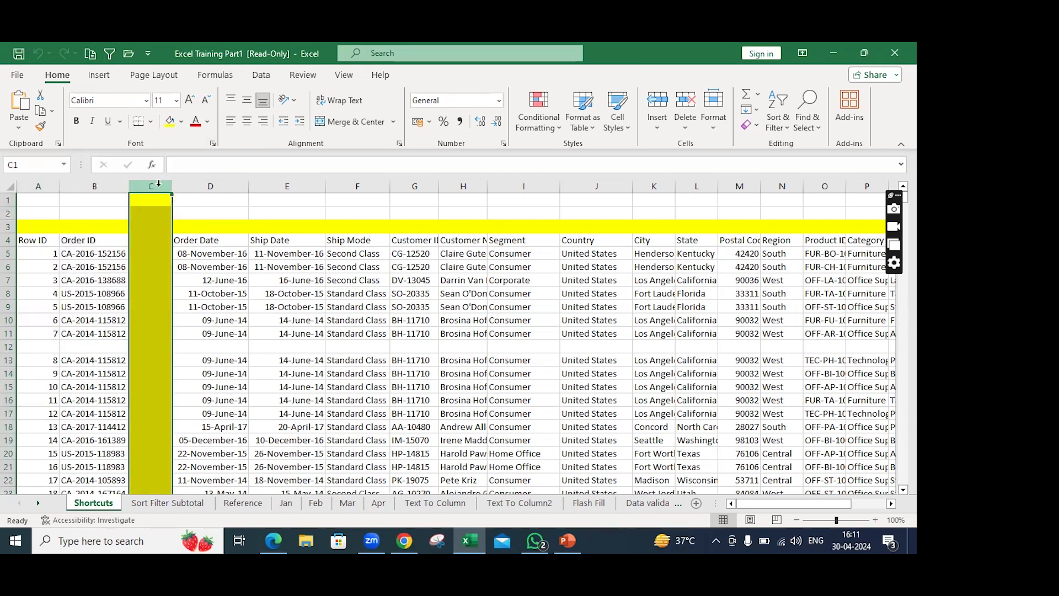
pyautogui.rightClick(159, 184)
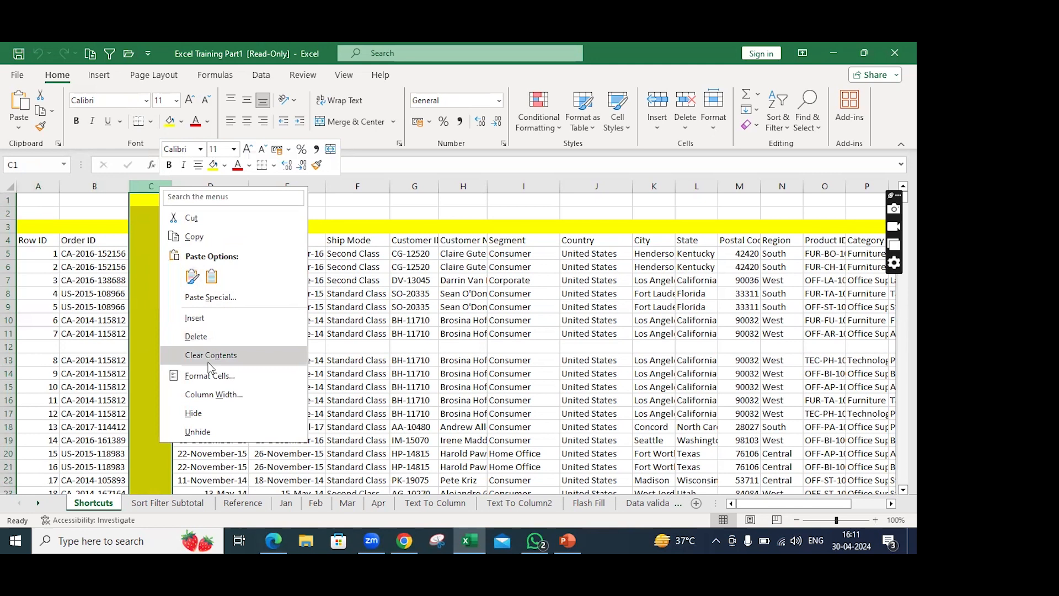
pyautogui.click(204, 337)
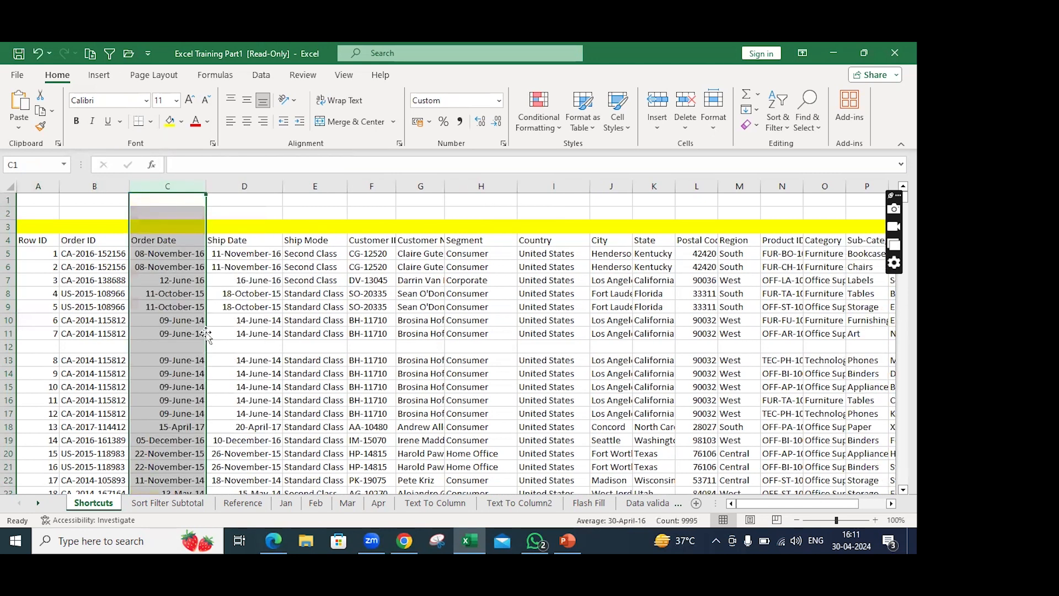
pyautogui.hotkey('ctrl', 'z')
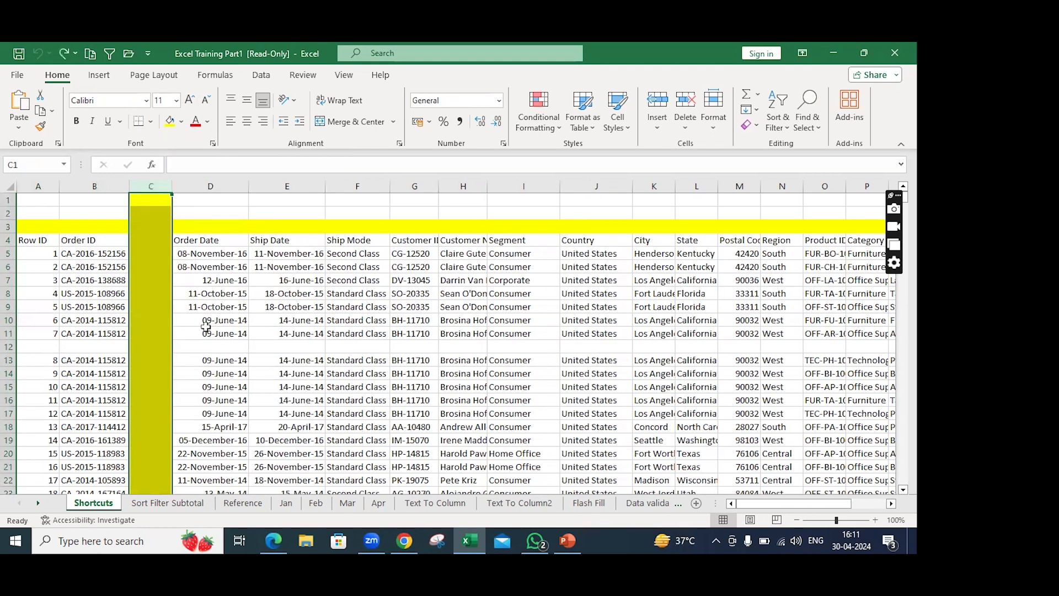
pyautogui.click(233, 213)
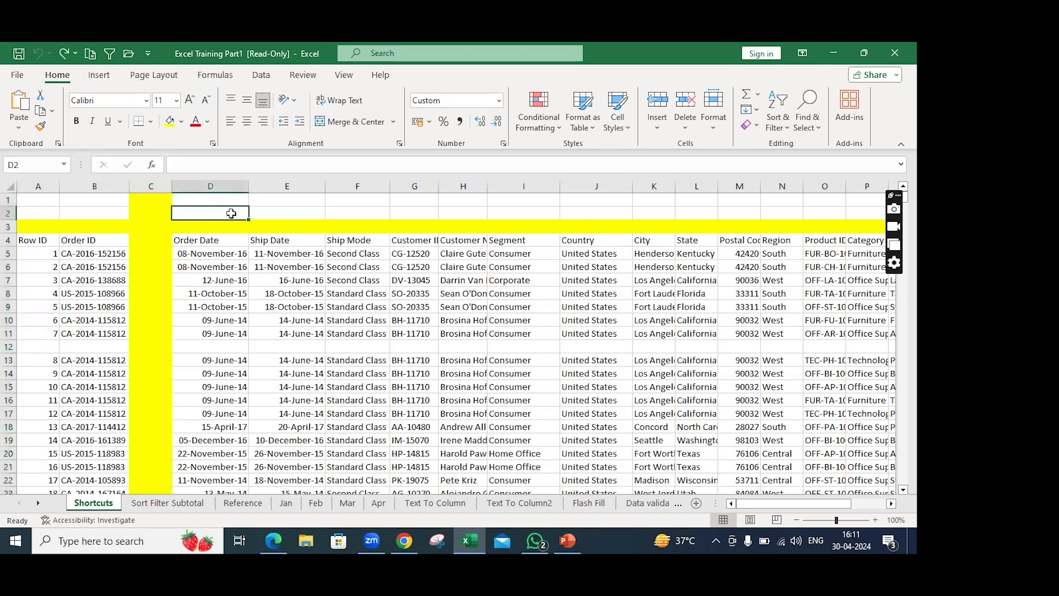
# Select the entire empty yellow column C from cell C2 and delete it.
pyautogui.click(155, 219)
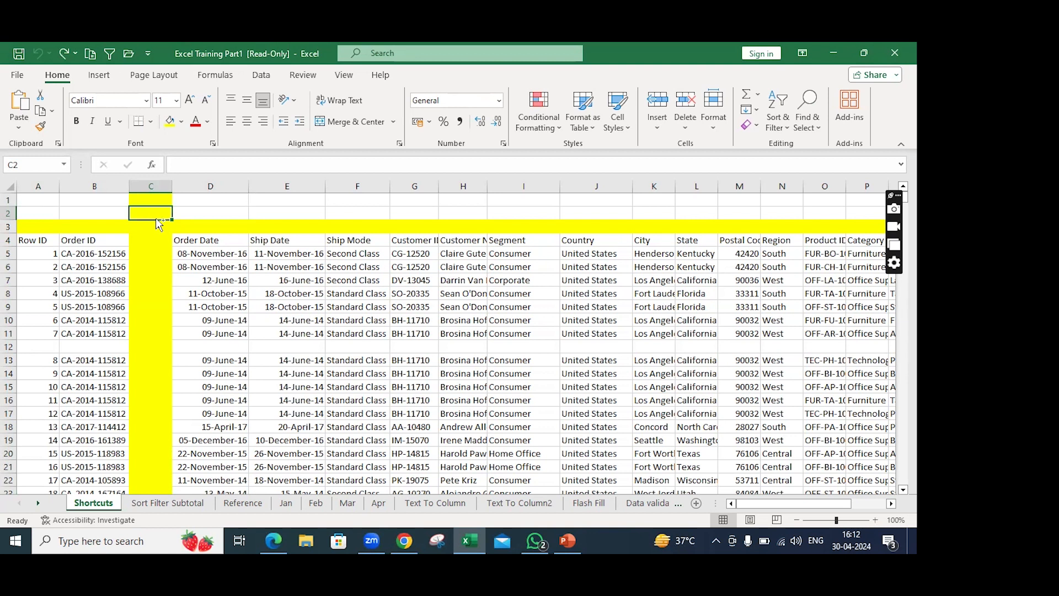
pyautogui.hotkey('ctrl', 'space')
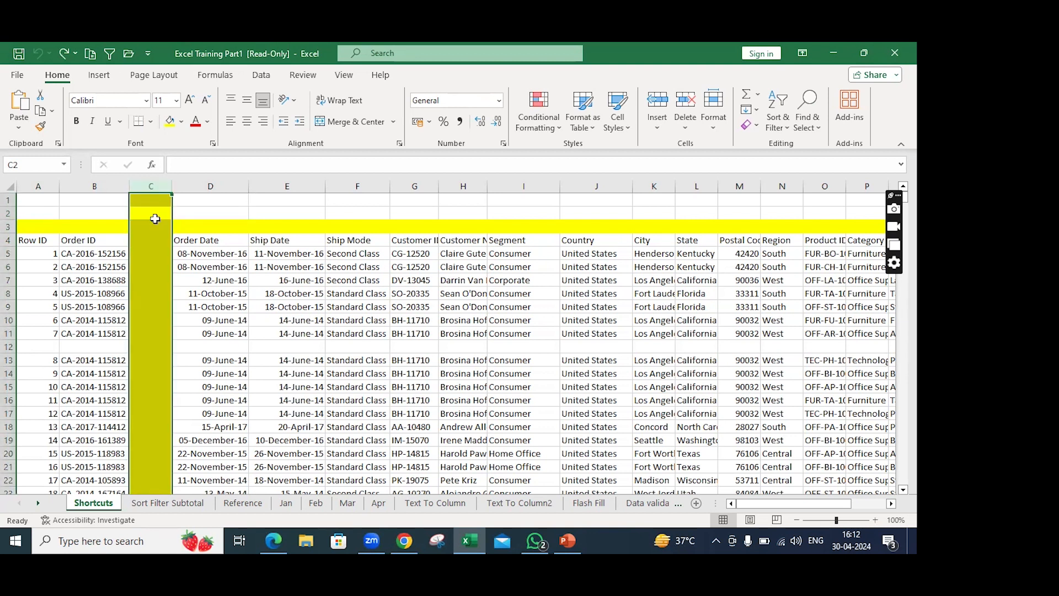
pyautogui.hotkey('ctrl', '-')
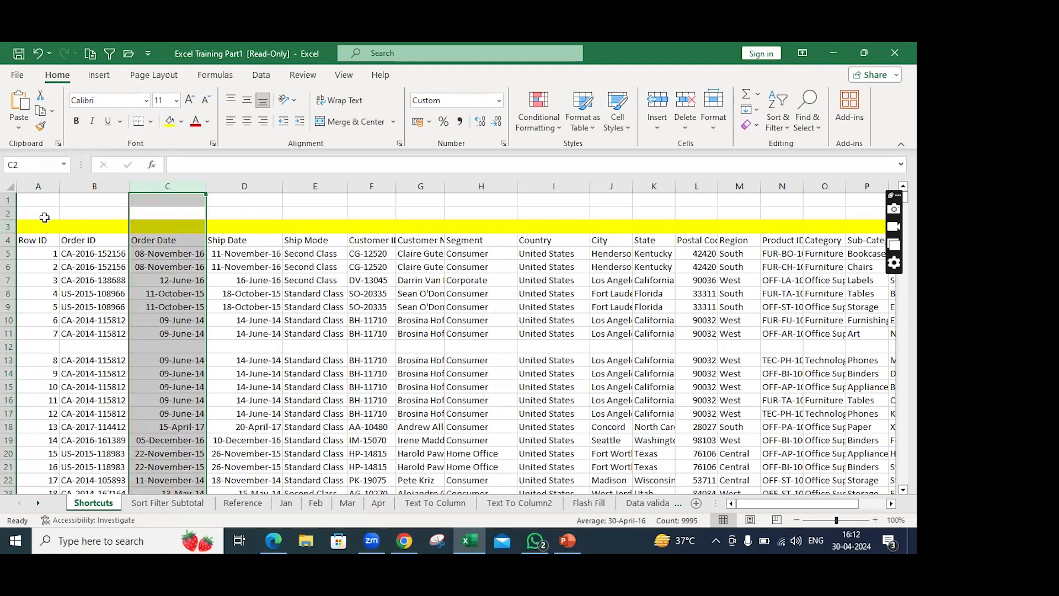
pyautogui.click(9, 225)
pyautogui.rightClick(10, 226)
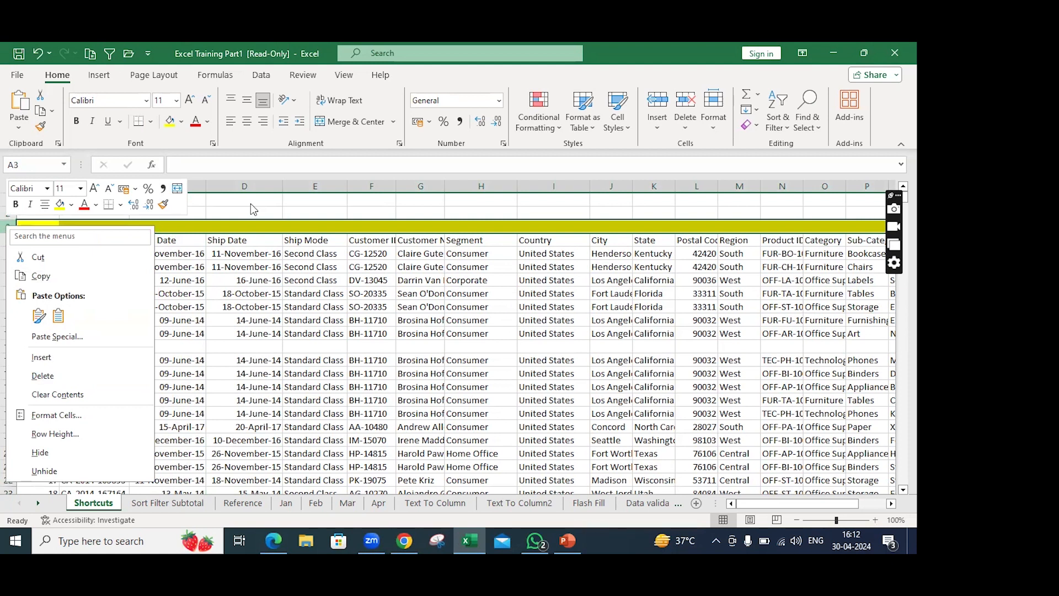
pyautogui.press('Escape')
pyautogui.click(155, 202)
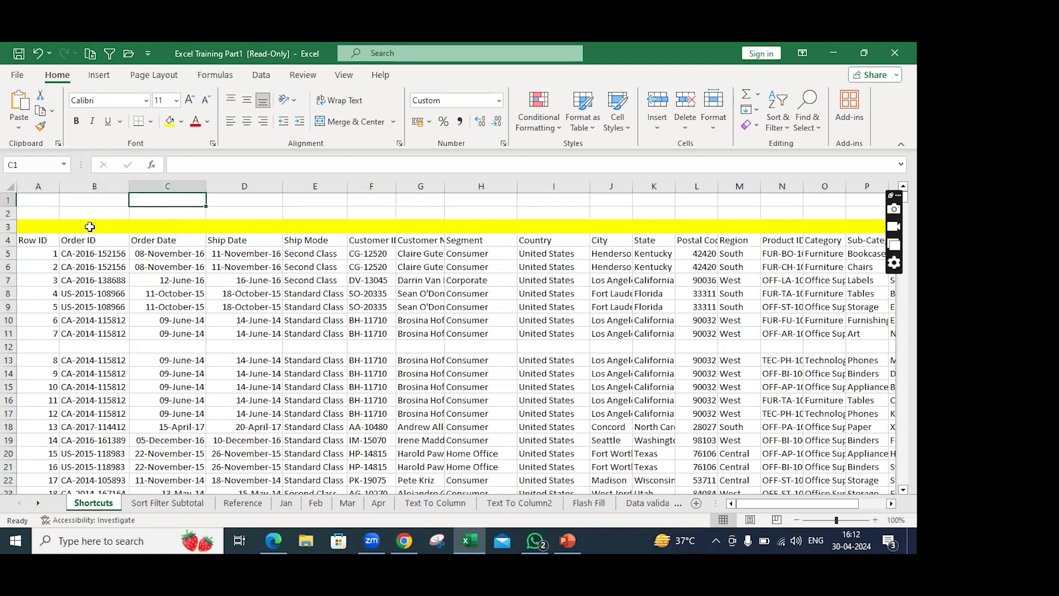
# Delete the entire empty yellow row 3 above the headers, and undo that deletion.
pyautogui.click(90, 227)
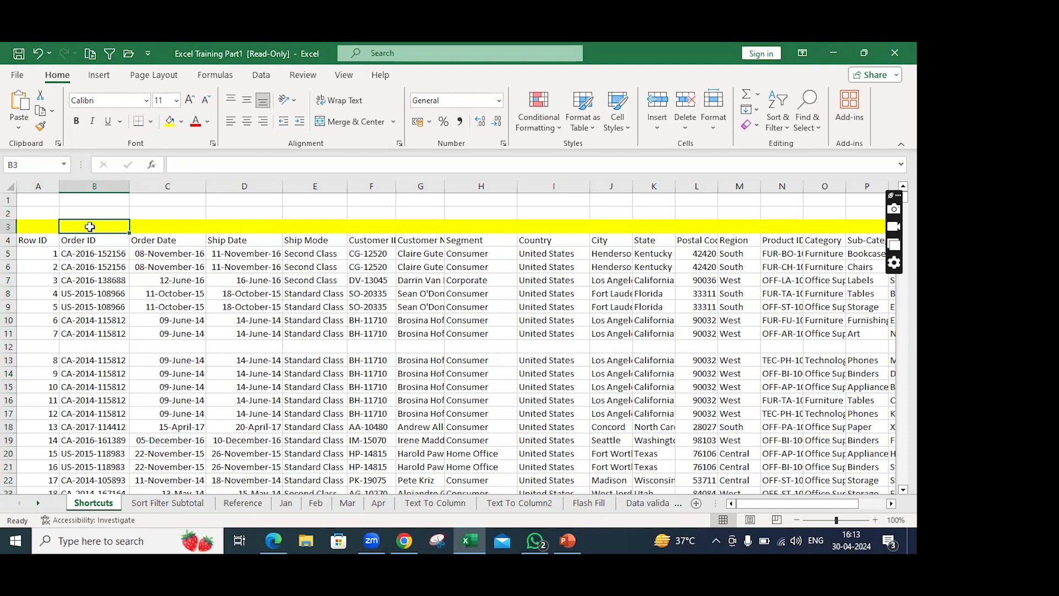
pyautogui.hotkey('shift', 'space')
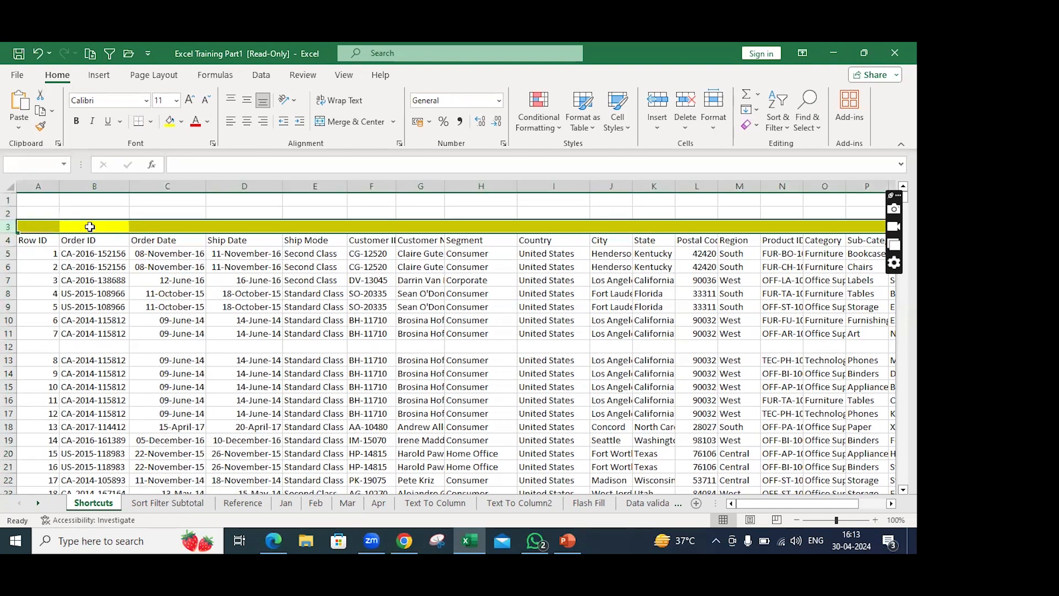
pyautogui.hotkey('ctrl', '-')
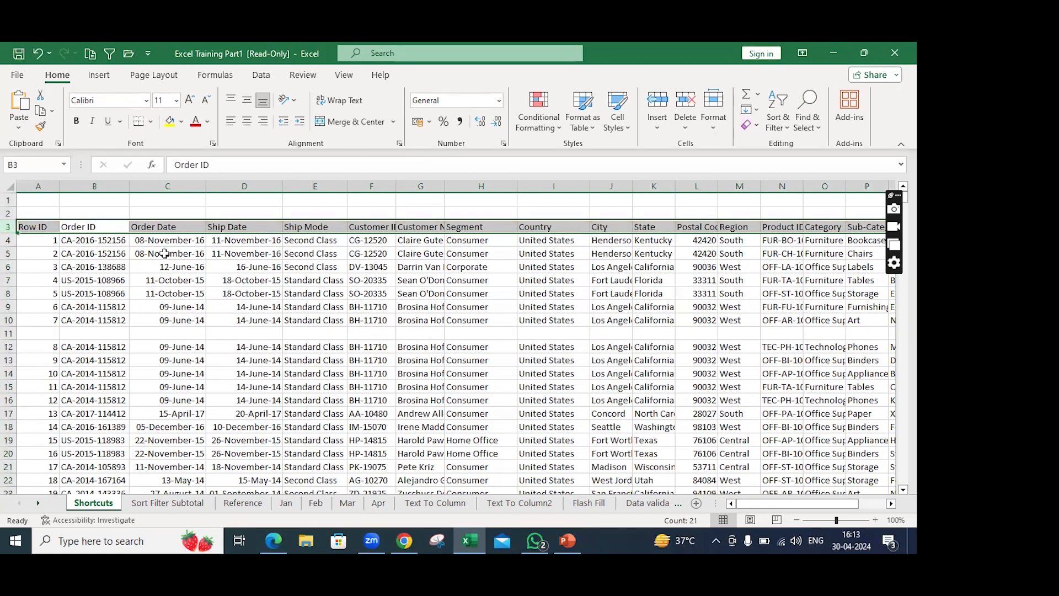
pyautogui.scroll(-1, 124, 273)
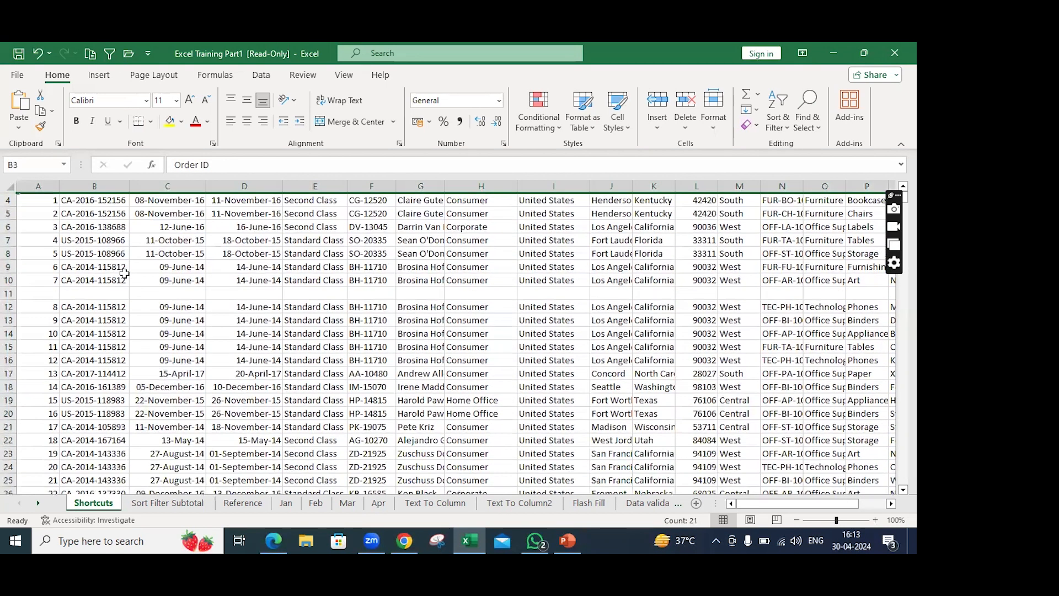
pyautogui.scroll(-1, 124, 274)
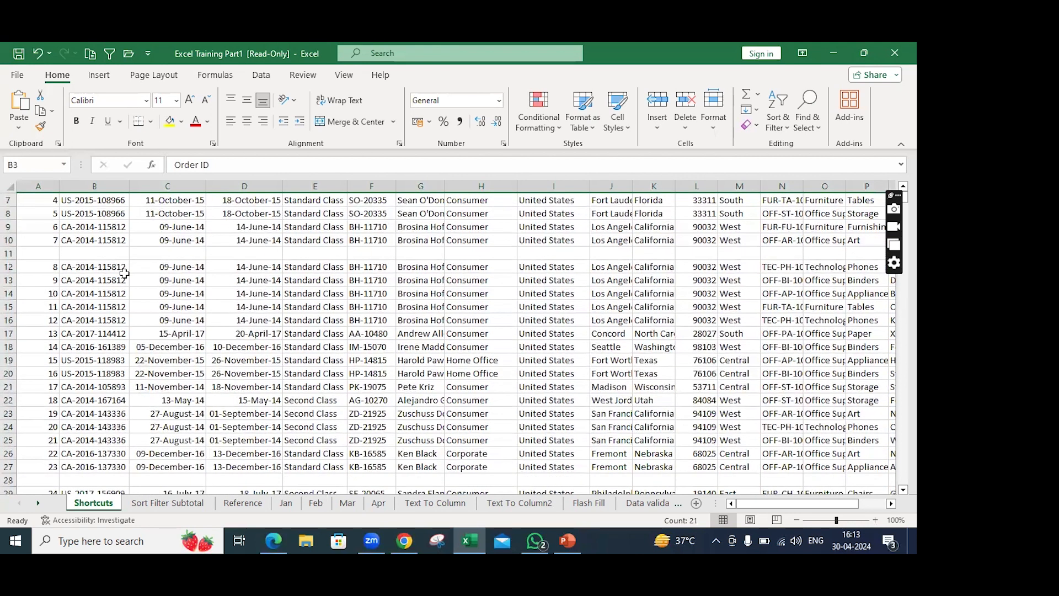
pyautogui.scroll(2, 124, 274)
pyautogui.hotkey('ctrl', 'z')
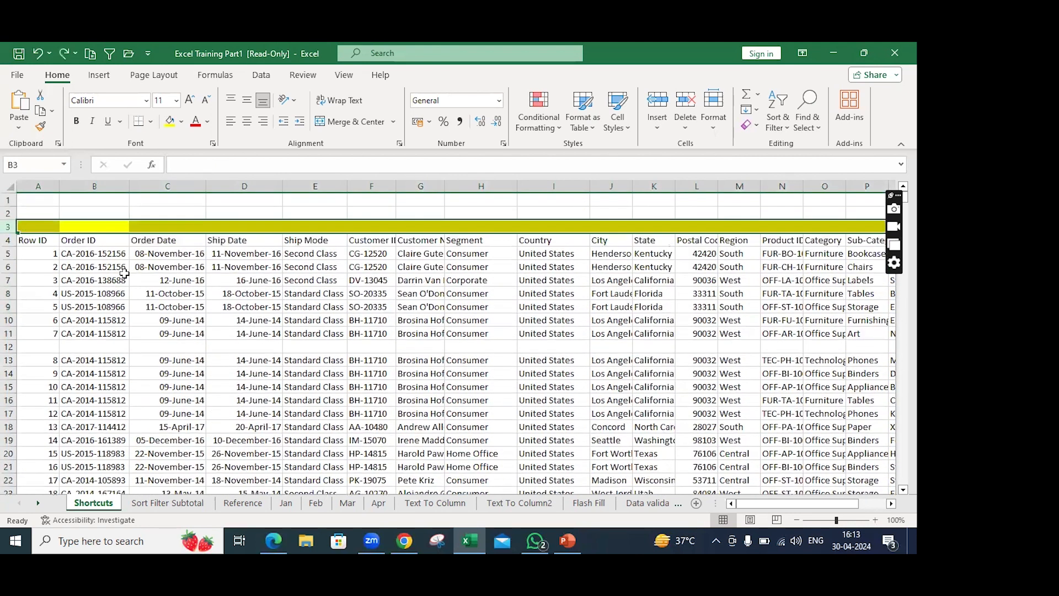
pyautogui.click(223, 214)
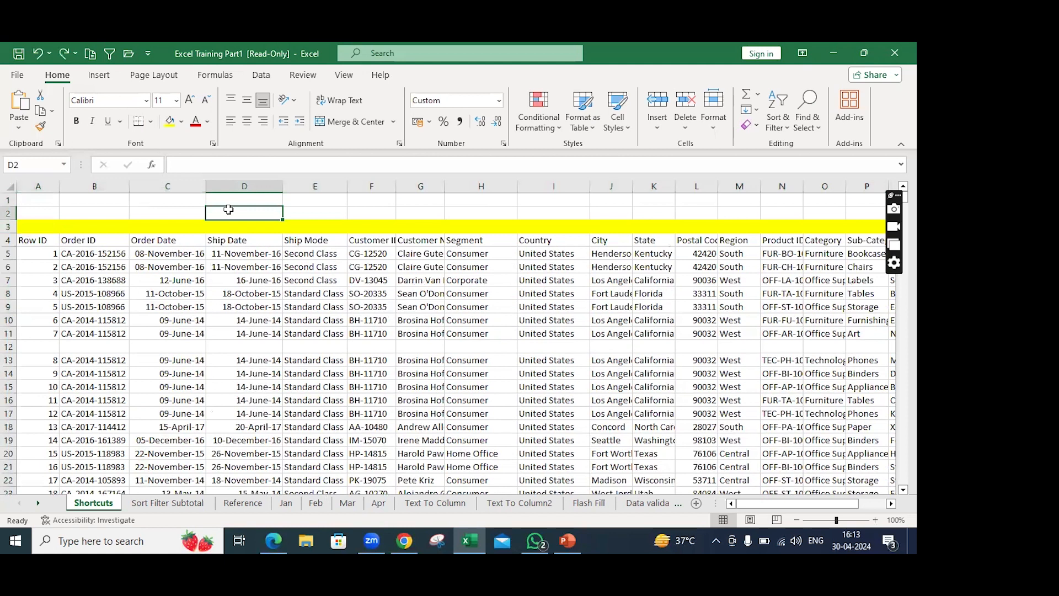
# Select the entire empty yellow row 3 from cell C3 and delete it.
pyautogui.click(197, 227)
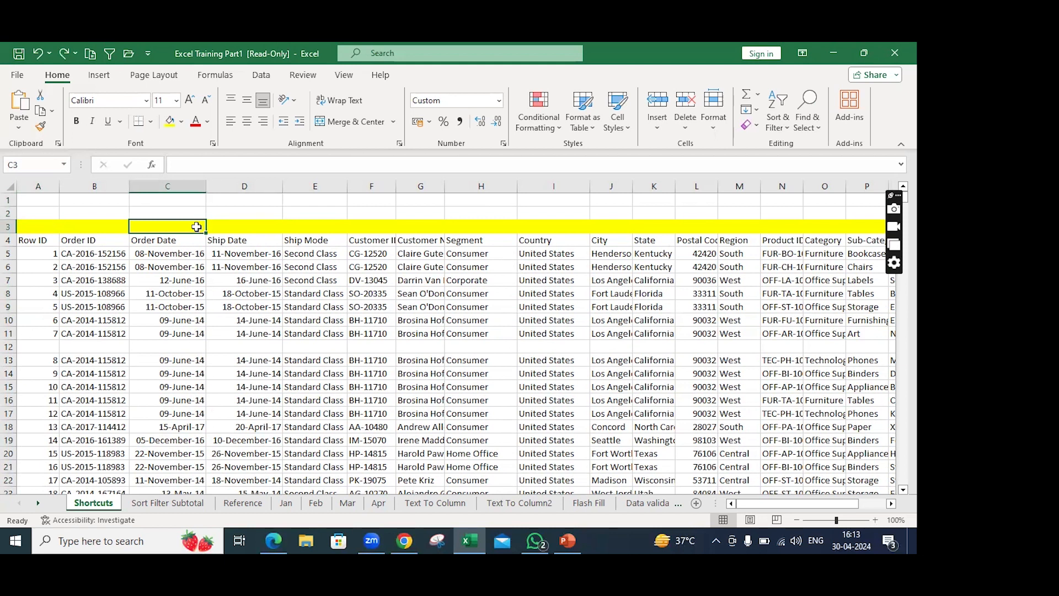
pyautogui.hotkey('shift', 'space')
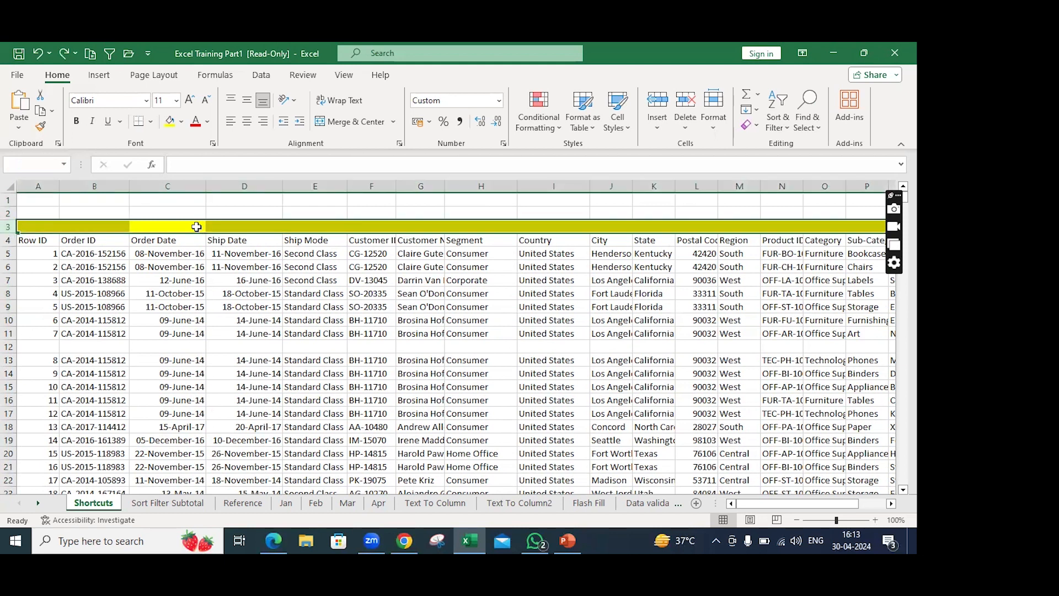
pyautogui.hotkey('ctrl', '-')
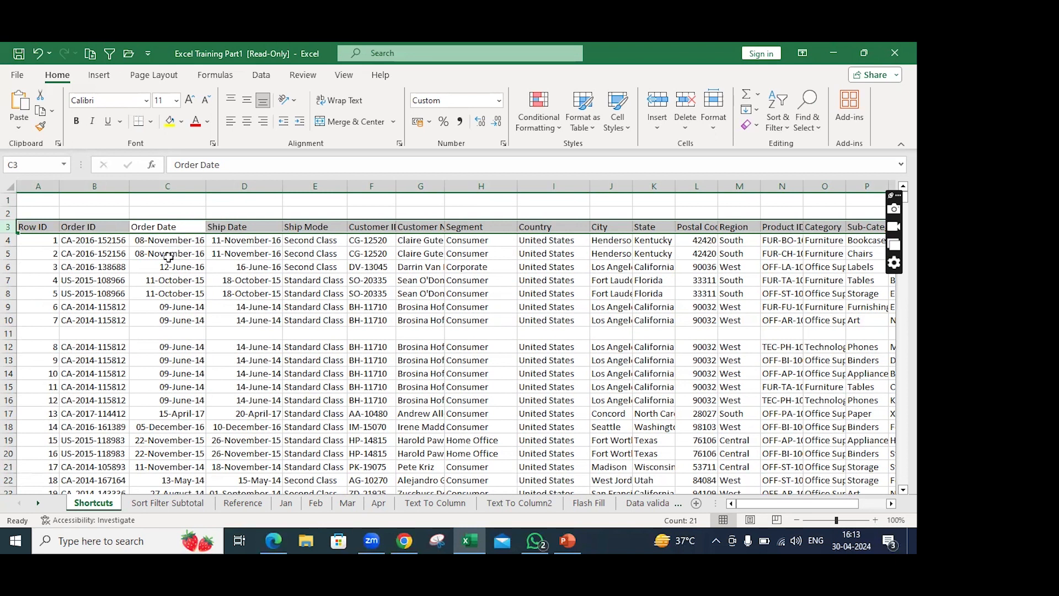
# Examine the records below the headers for remaining blank rows that interrupt the data.
pyautogui.scroll(-1, 168, 256)
pyautogui.scroll(1, 169, 256)
pyautogui.scroll(-2, 185, 237)
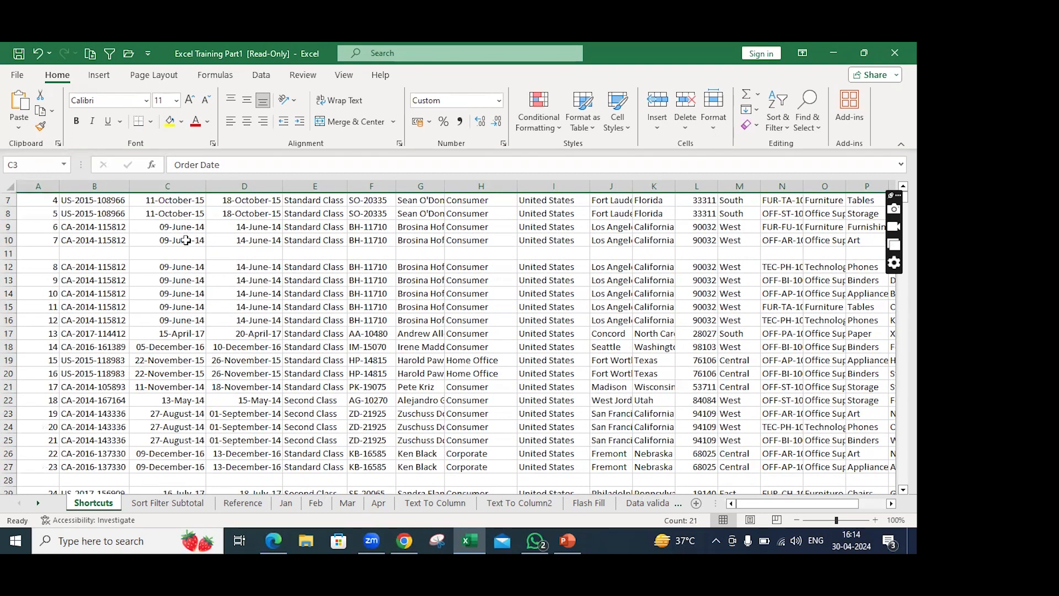
pyautogui.scroll(2, 186, 240)
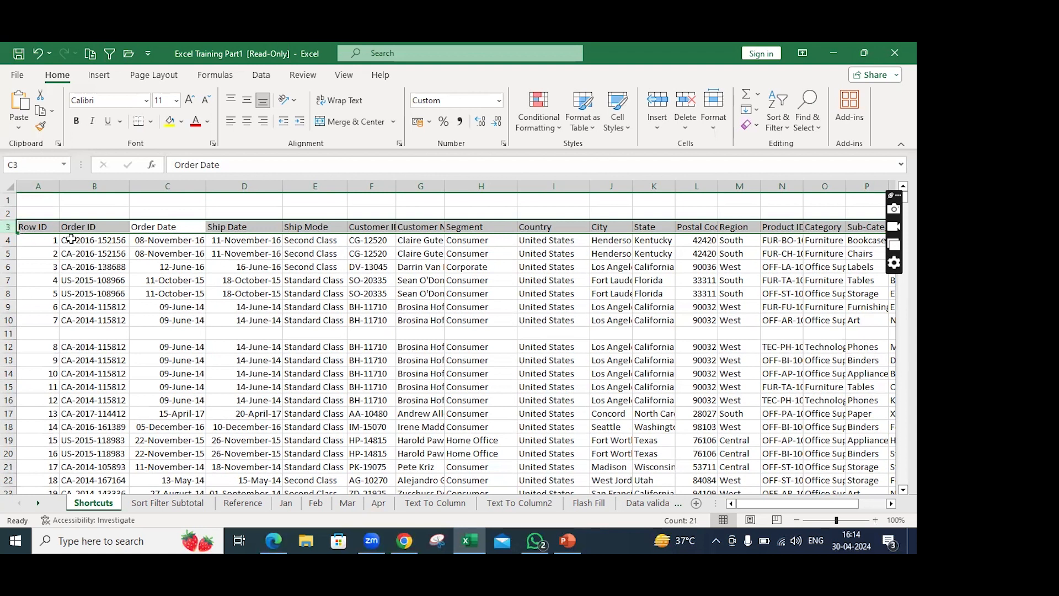
pyautogui.scroll(-2, 95, 254)
pyautogui.scroll(-2, 95, 255)
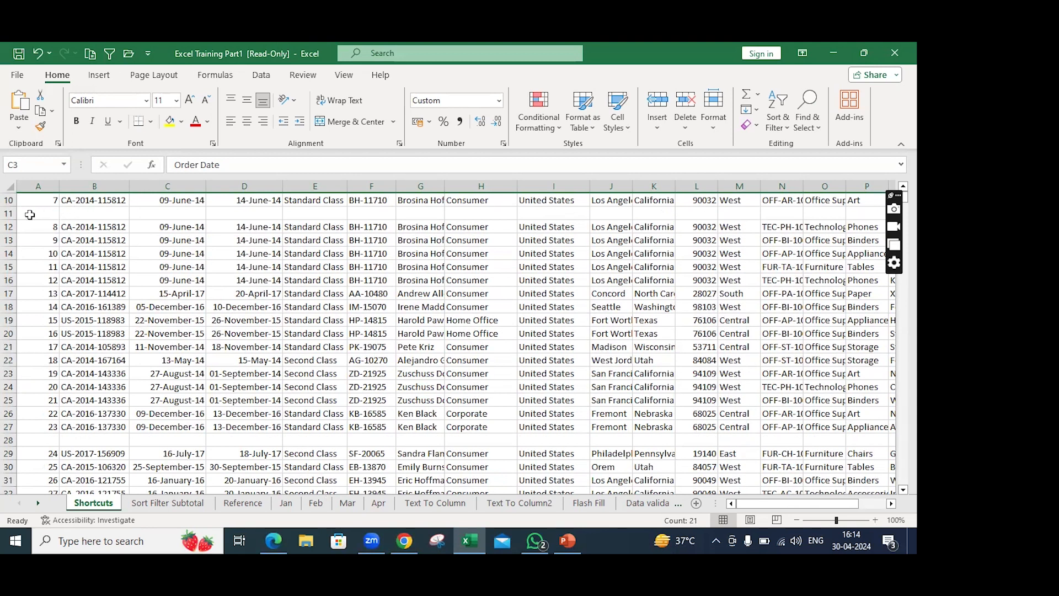
pyautogui.scroll(-2, 30, 214)
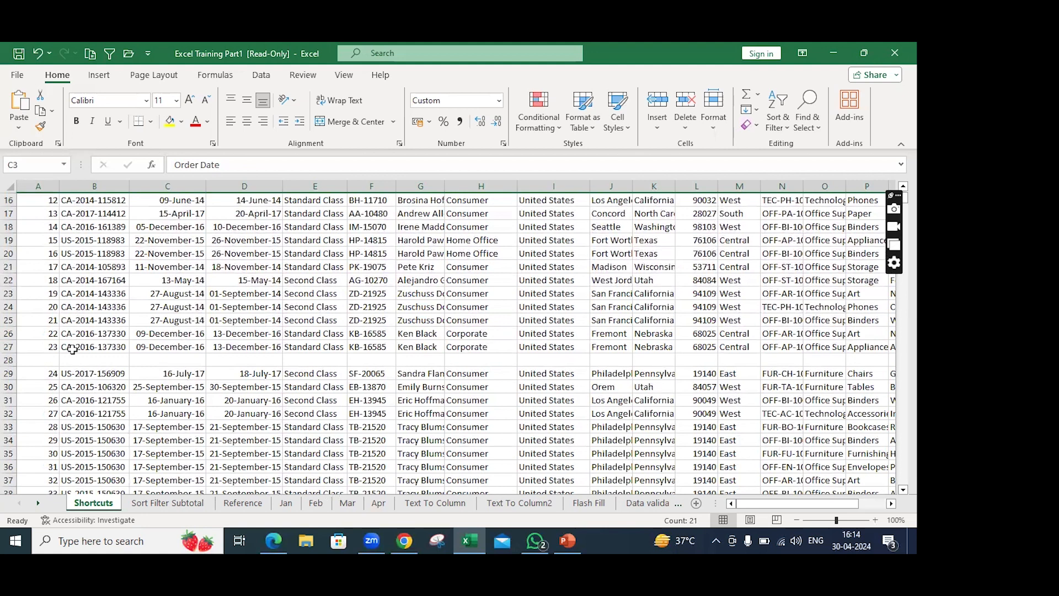
pyautogui.scroll(-10, 73, 349)
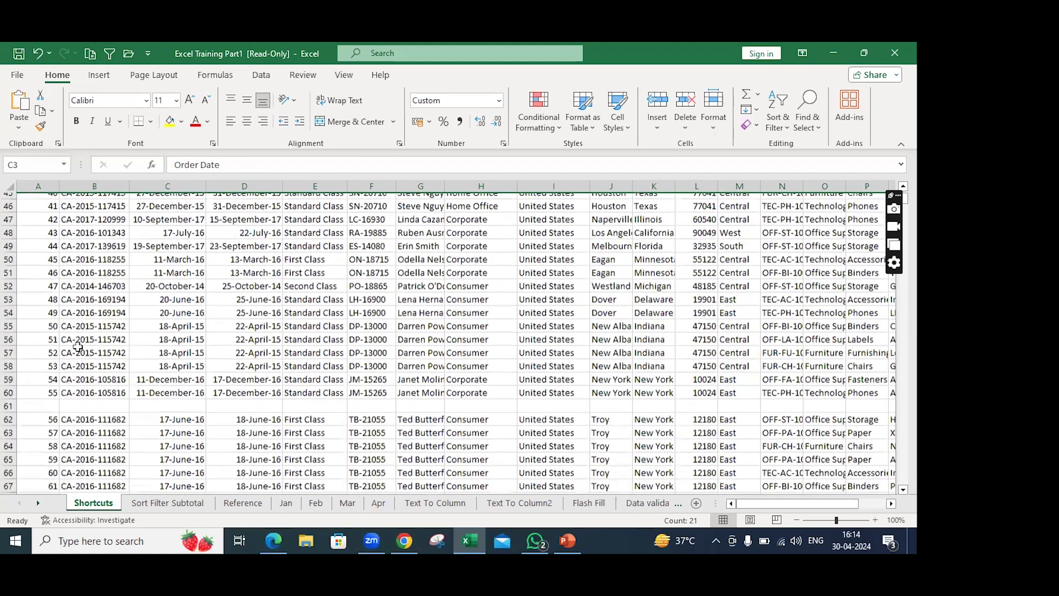
pyautogui.scroll(-3, 78, 347)
pyautogui.scroll(3, 85, 280)
pyautogui.scroll(15, 86, 281)
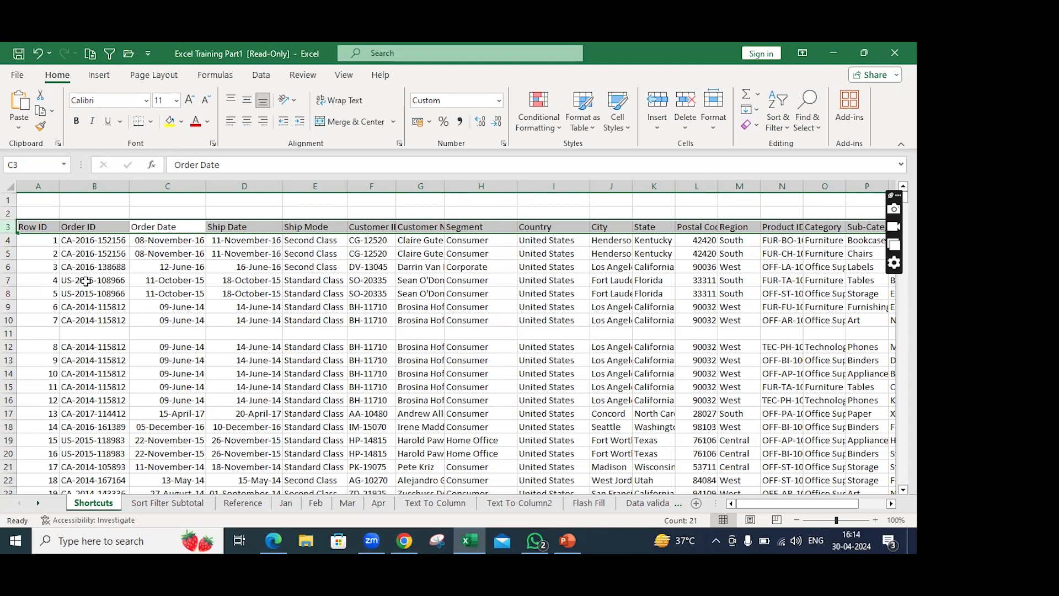
# Select all blank cells in the Shortcuts sheet using Go To Special with the Blanks option.
pyautogui.click(145, 292)
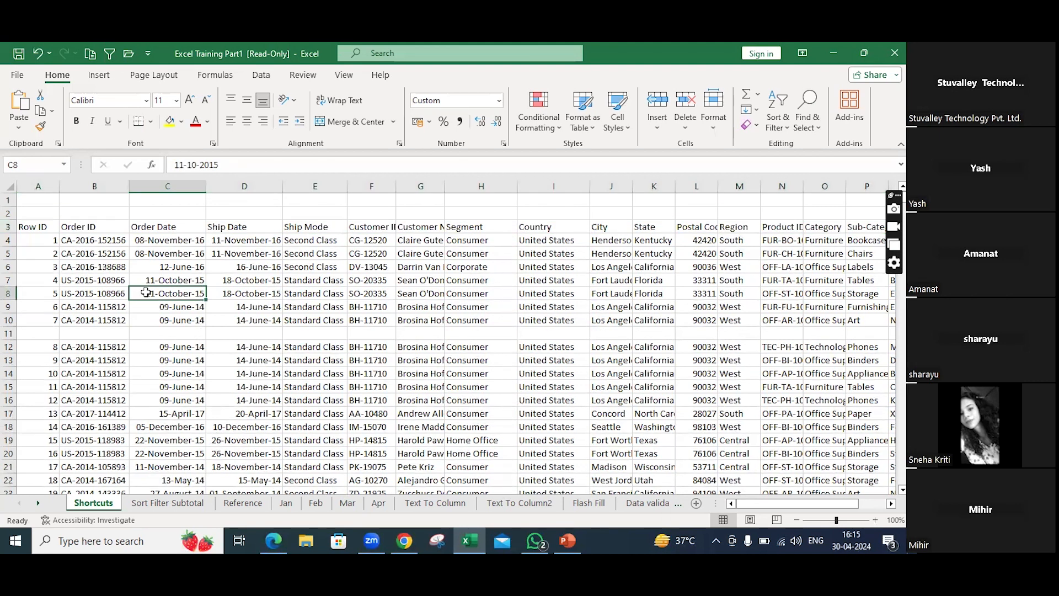
pyautogui.press('F5')
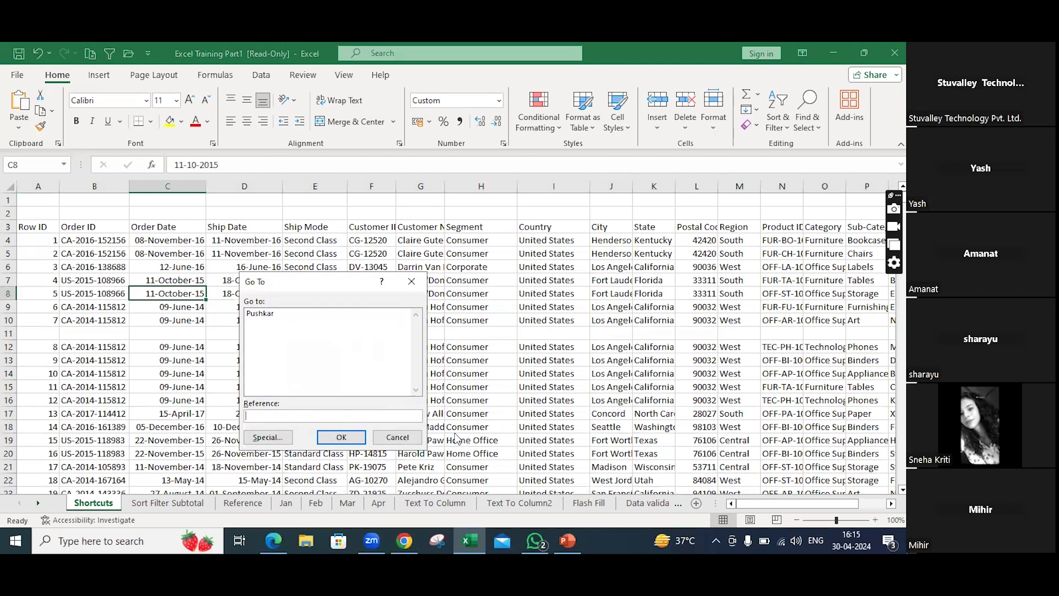
pyautogui.hotkey('alt', 's')
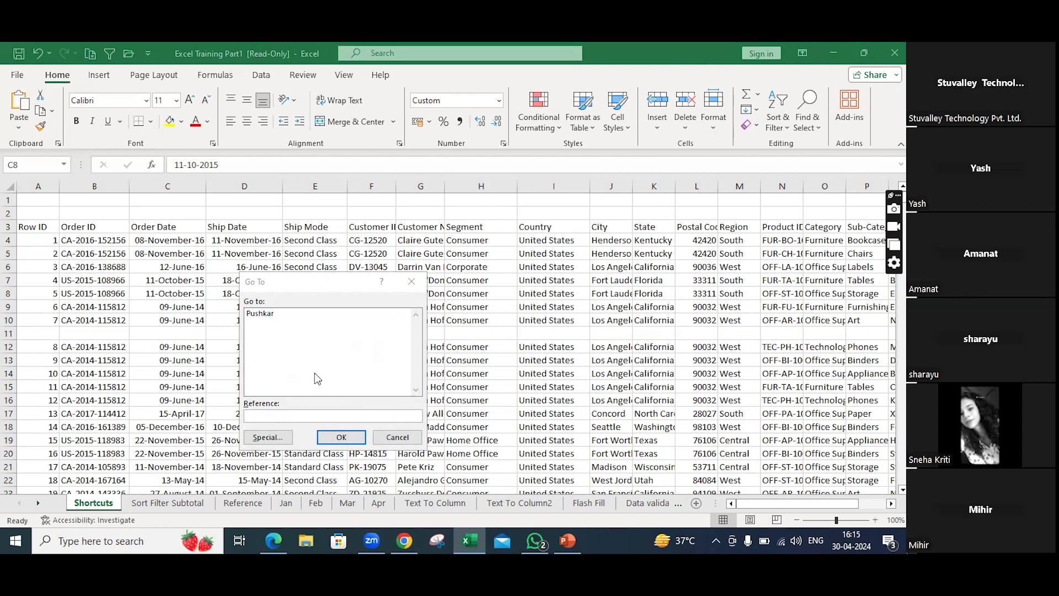
pyautogui.click(269, 437)
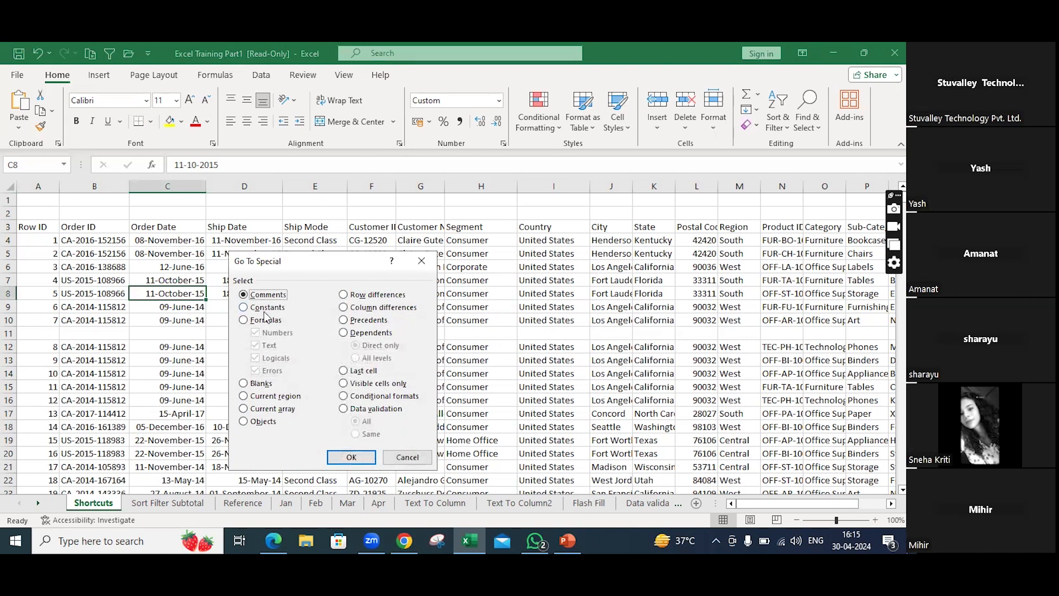
pyautogui.click(245, 384)
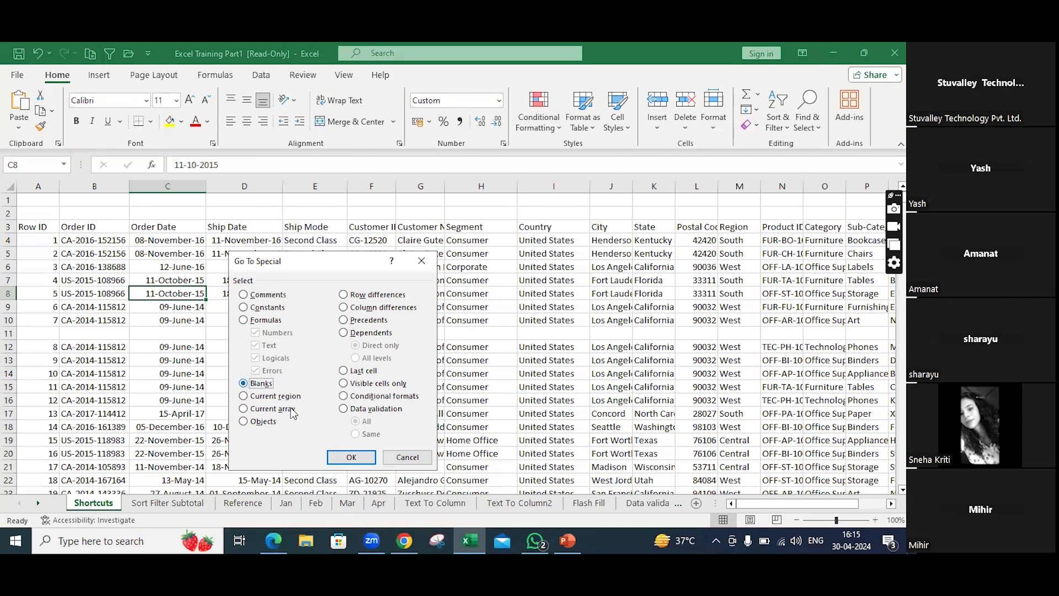
pyautogui.click(349, 457)
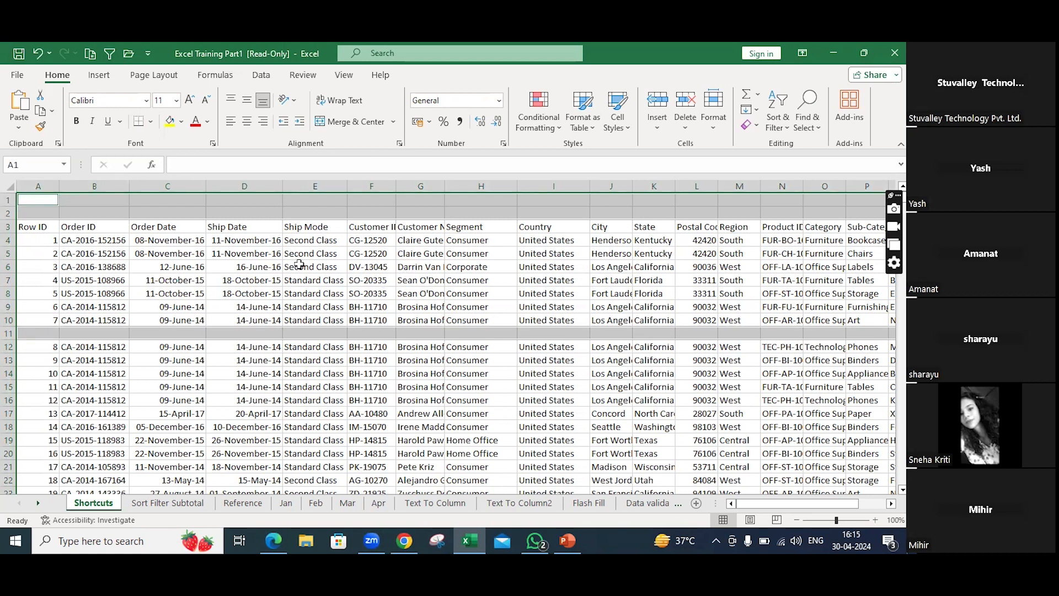
# Review the selected blank rows and delete them with the Shift cells up option.
pyautogui.scroll(-5, 298, 264)
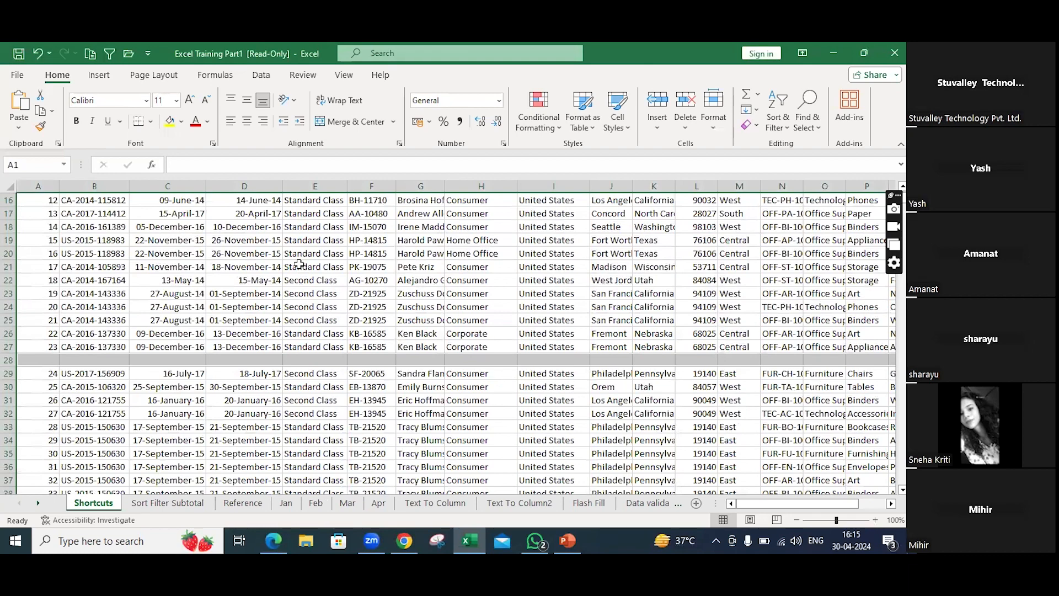
pyautogui.scroll(-11, 298, 264)
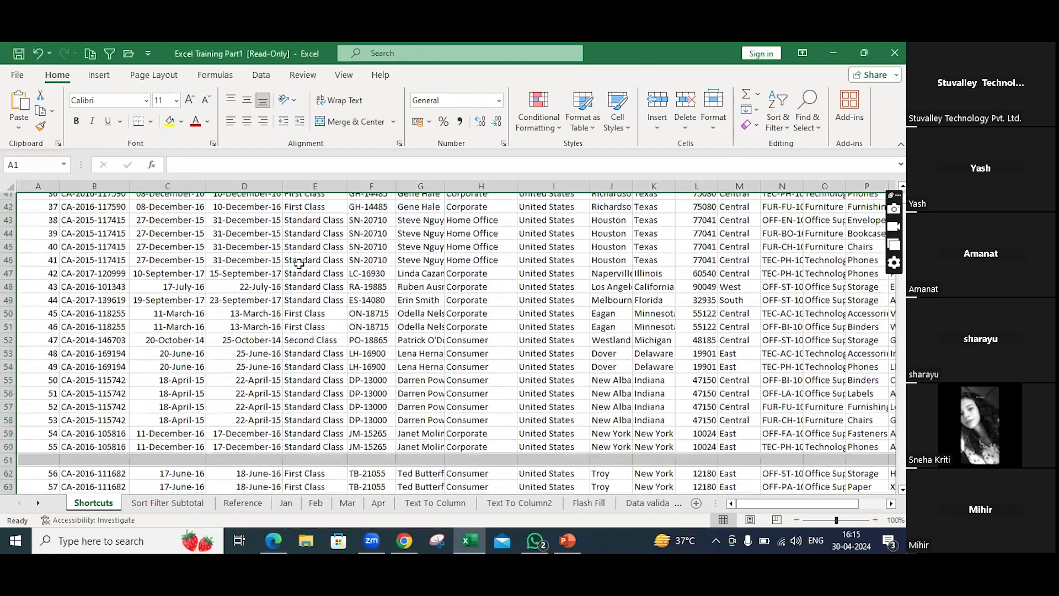
pyautogui.scroll(10, 299, 264)
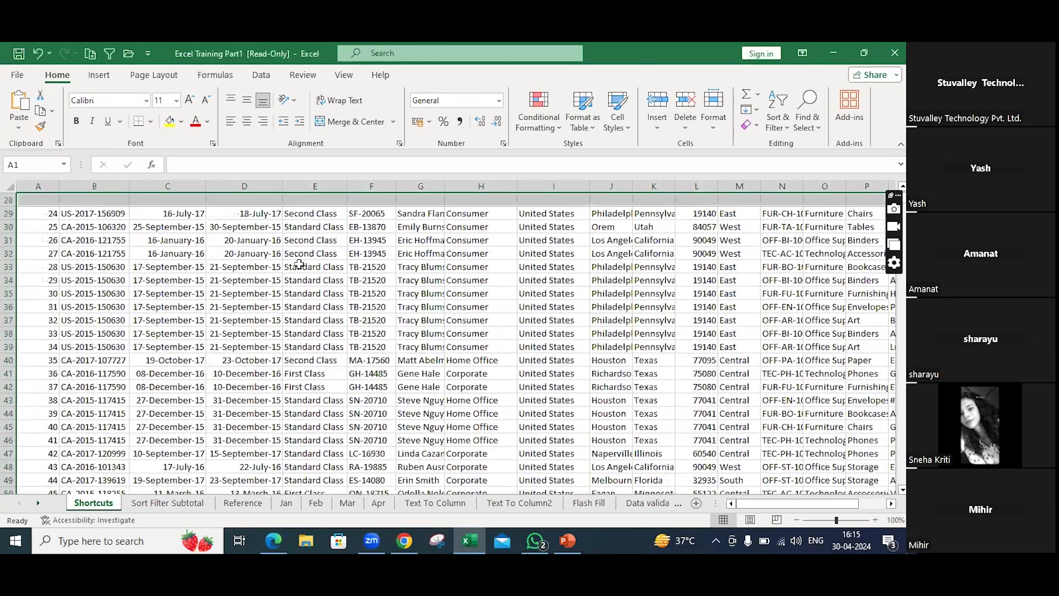
pyautogui.scroll(6, 299, 264)
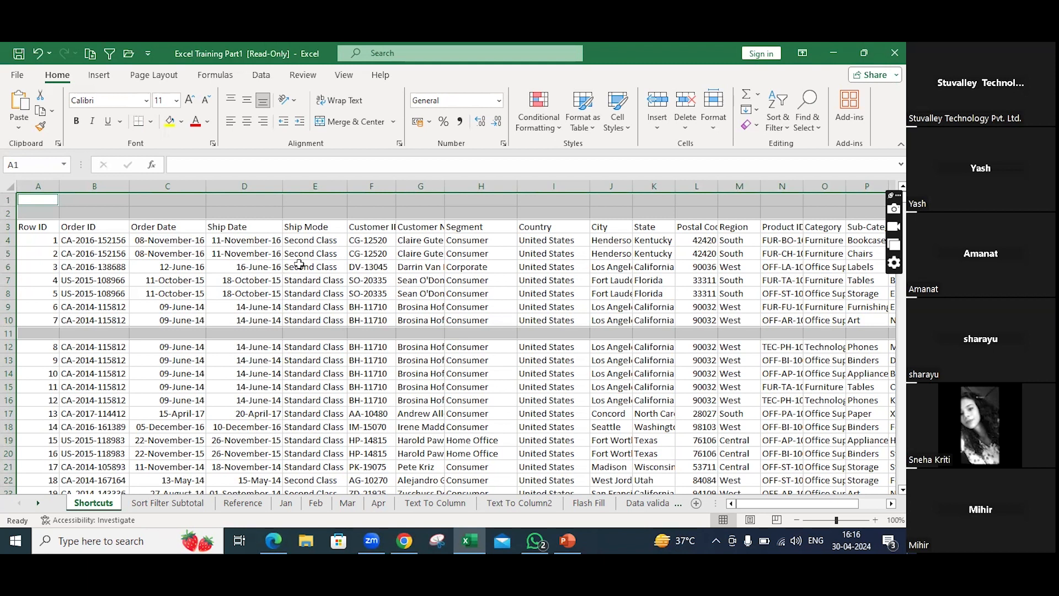
pyautogui.hotkey('ctrl', '-')
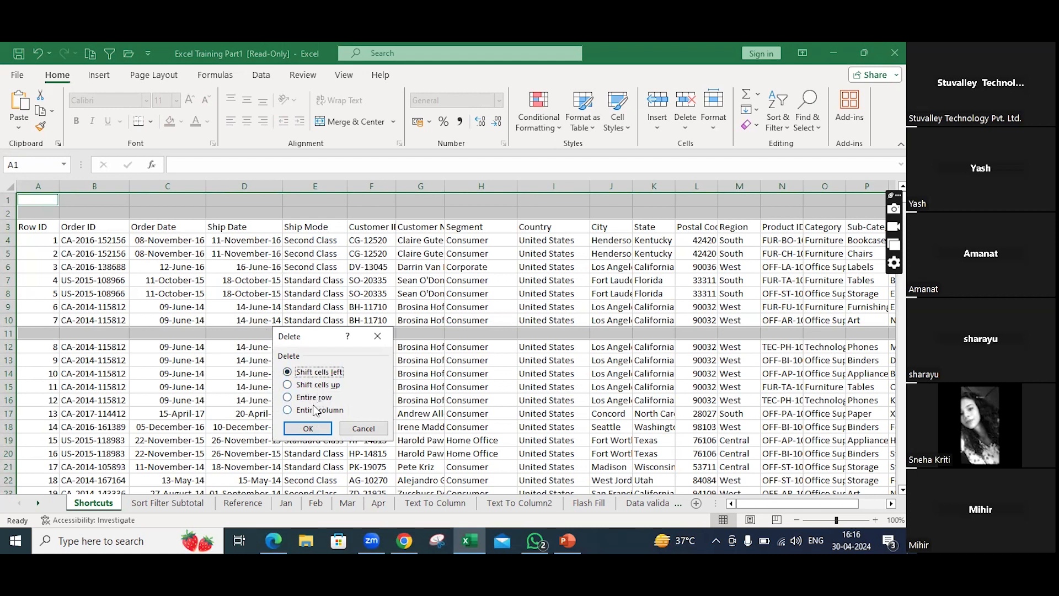
pyautogui.click(287, 385)
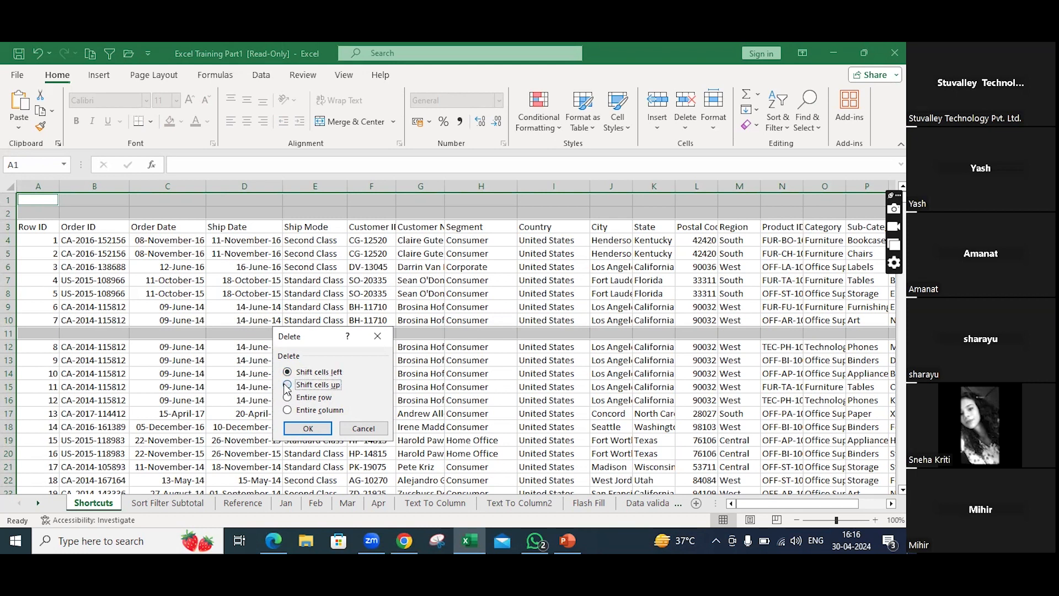
pyautogui.click(308, 428)
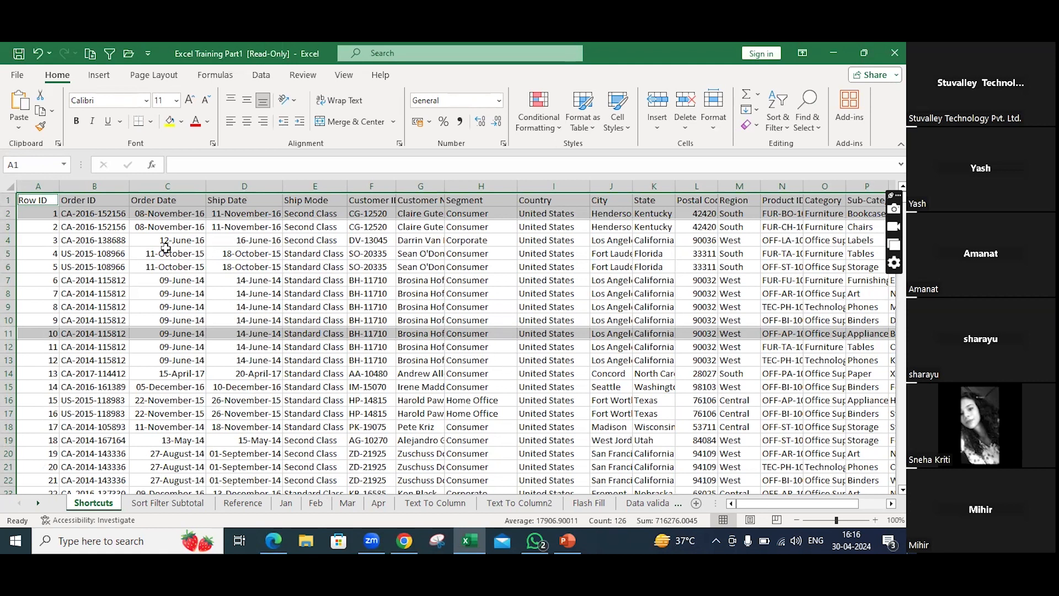
# Select the header cells from Row ID in A1 through Profit and freeze the top row.
pyautogui.click(40, 199)
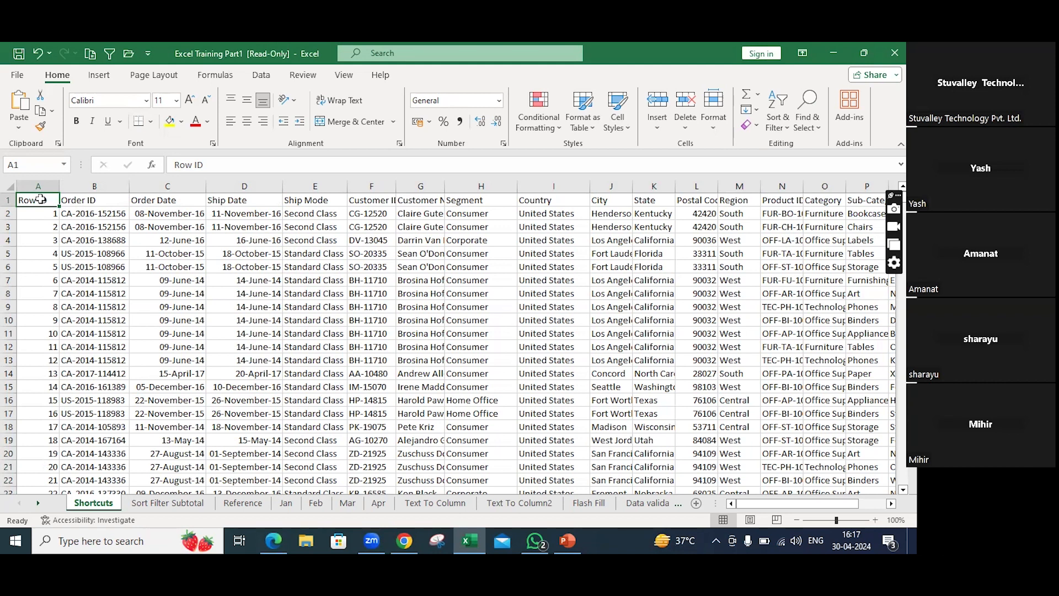
pyautogui.hotkey('ctrl', 'shift', 'Right')
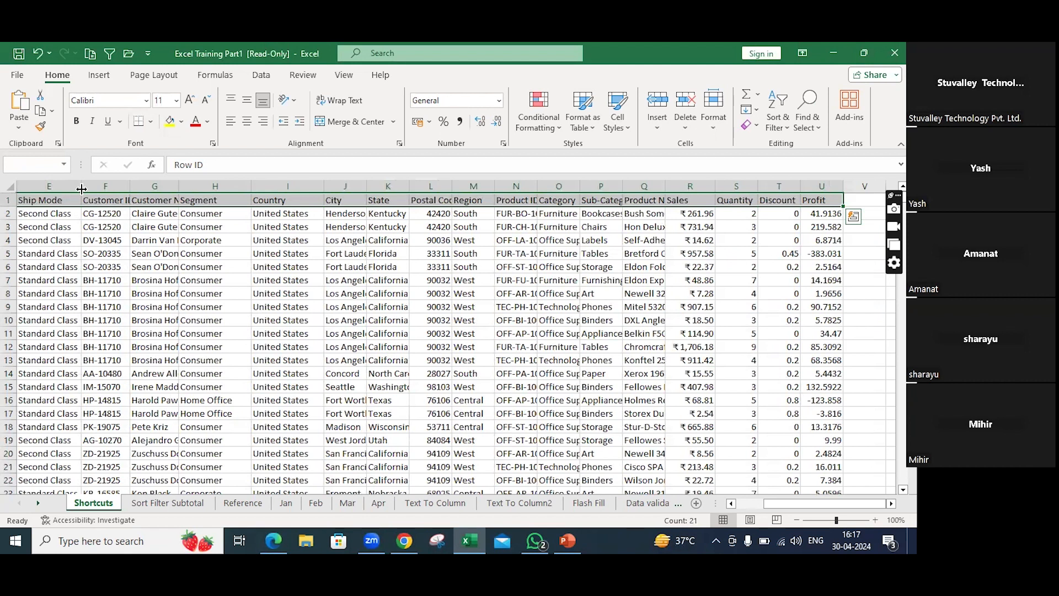
pyautogui.click(343, 77)
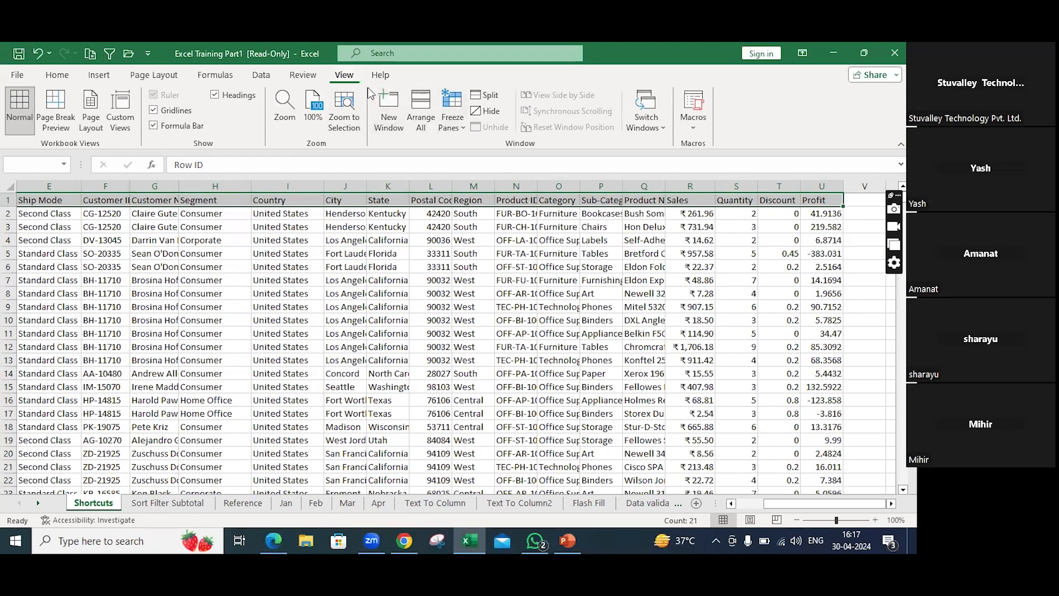
pyautogui.click(452, 118)
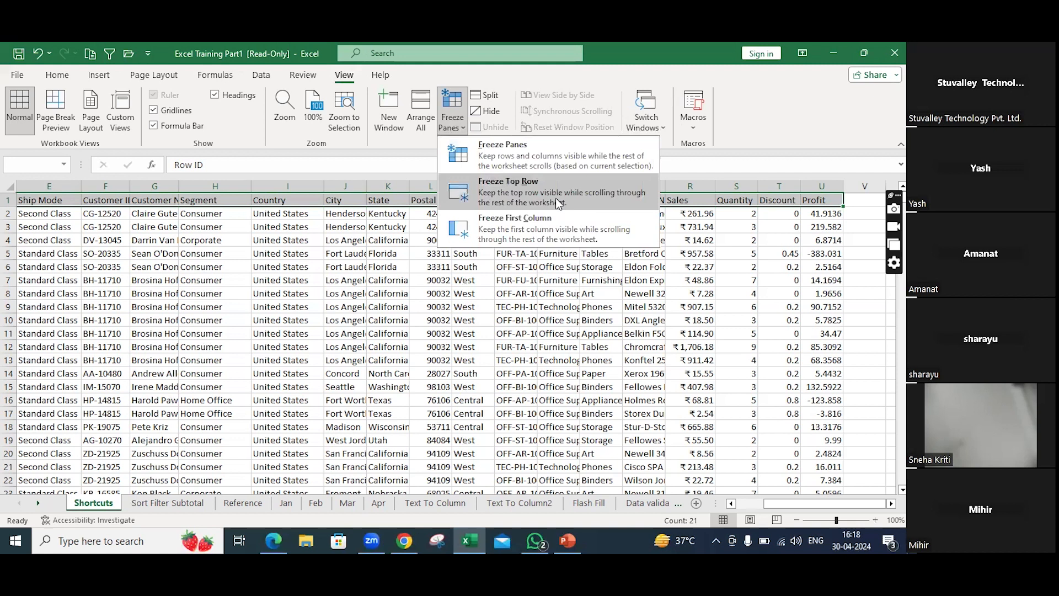
pyautogui.click(515, 191)
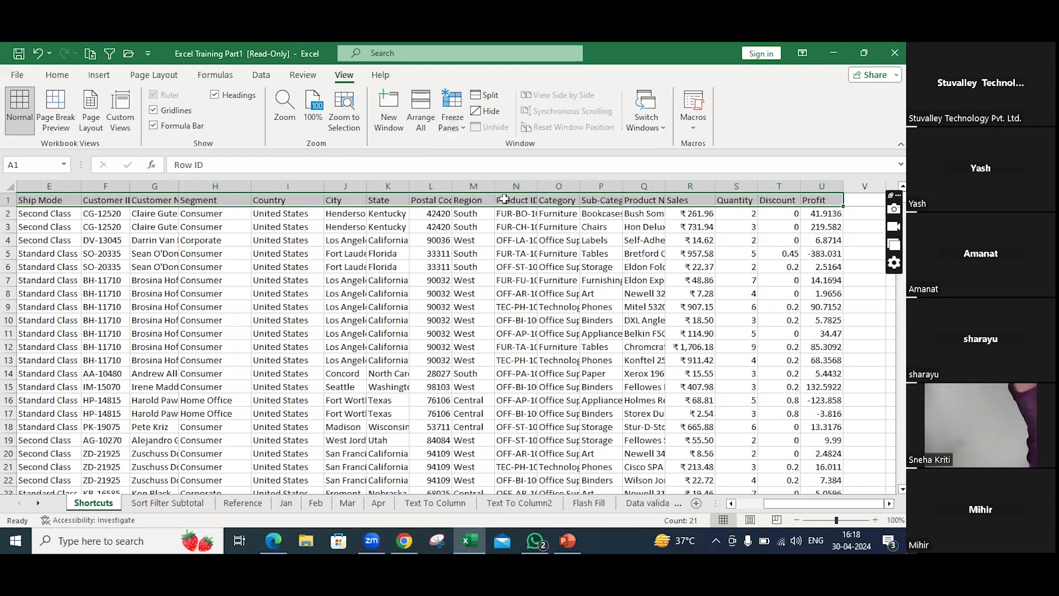
# Fill the selected header cells in row 1 with yellow and deselect them.
pyautogui.click(58, 75)
pyautogui.click(183, 125)
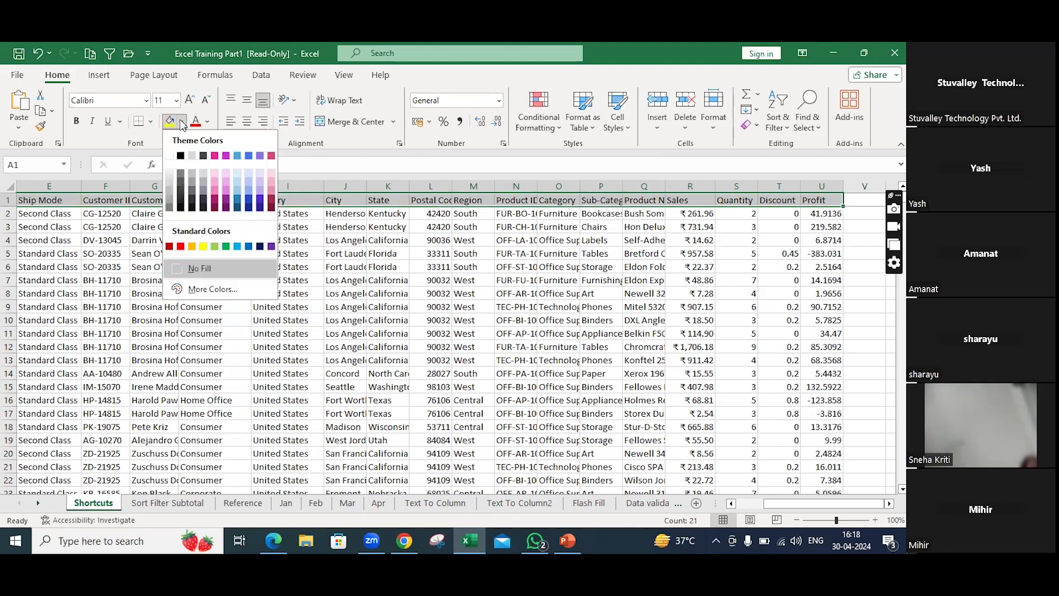
pyautogui.click(202, 243)
pyautogui.click(289, 294)
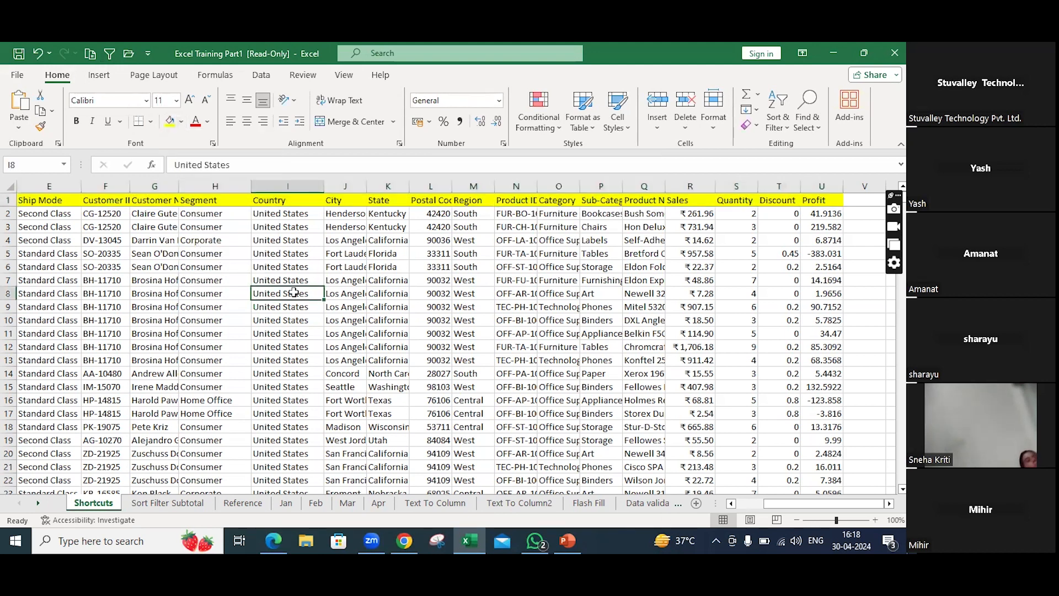
# Check that the frozen header row remains in view while going down through the records.
pyautogui.scroll(-12, 262, 303)
pyautogui.scroll(-18, 262, 303)
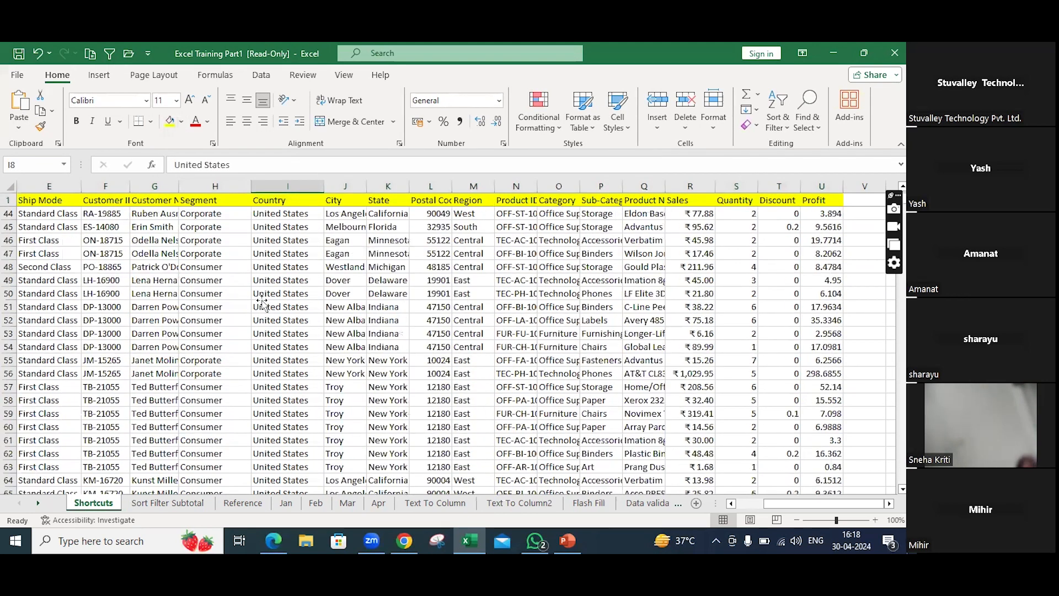
pyautogui.scroll(-17, 242, 274)
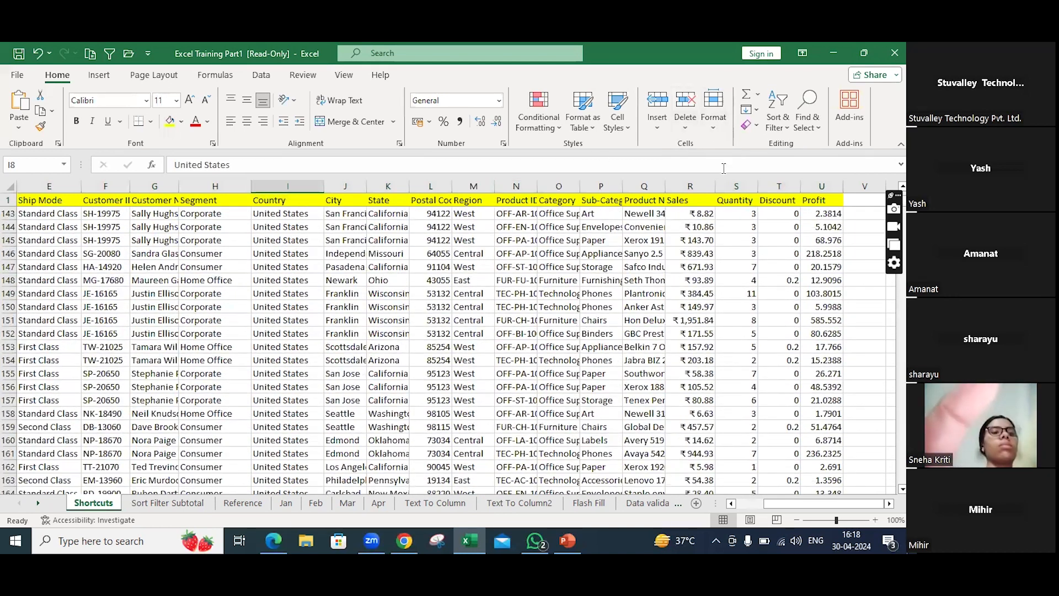
pyautogui.scroll(-3, 440, 319)
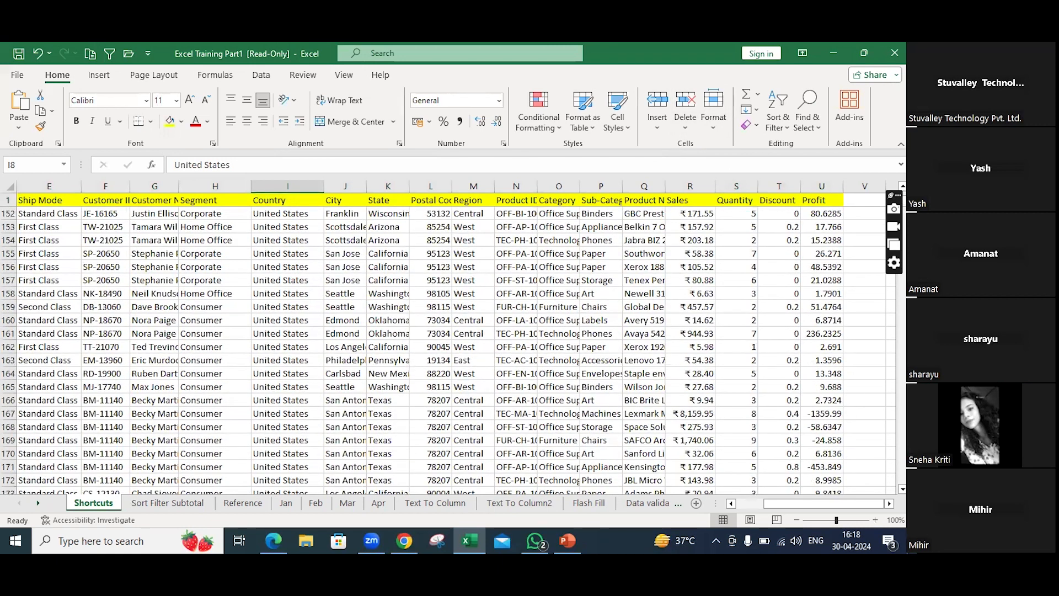
pyautogui.scroll(20, 816, 251)
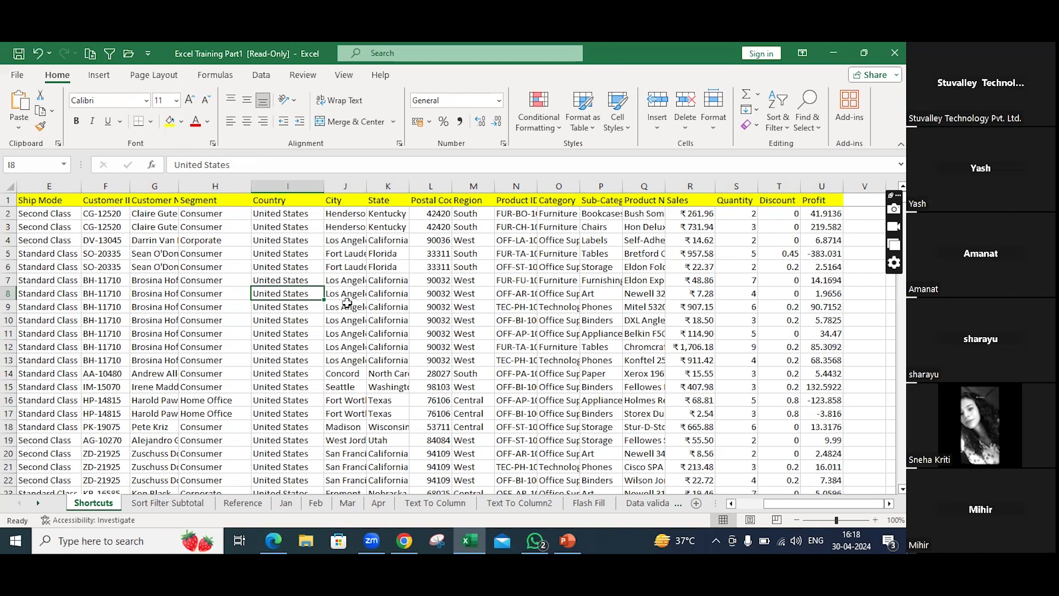
pyautogui.scroll(-1, 362, 354)
pyautogui.scroll(1, 361, 353)
pyautogui.scroll(-5, 361, 354)
# Turn on filter drop-downs for the yellow header row of the records.
pyautogui.press('alt')
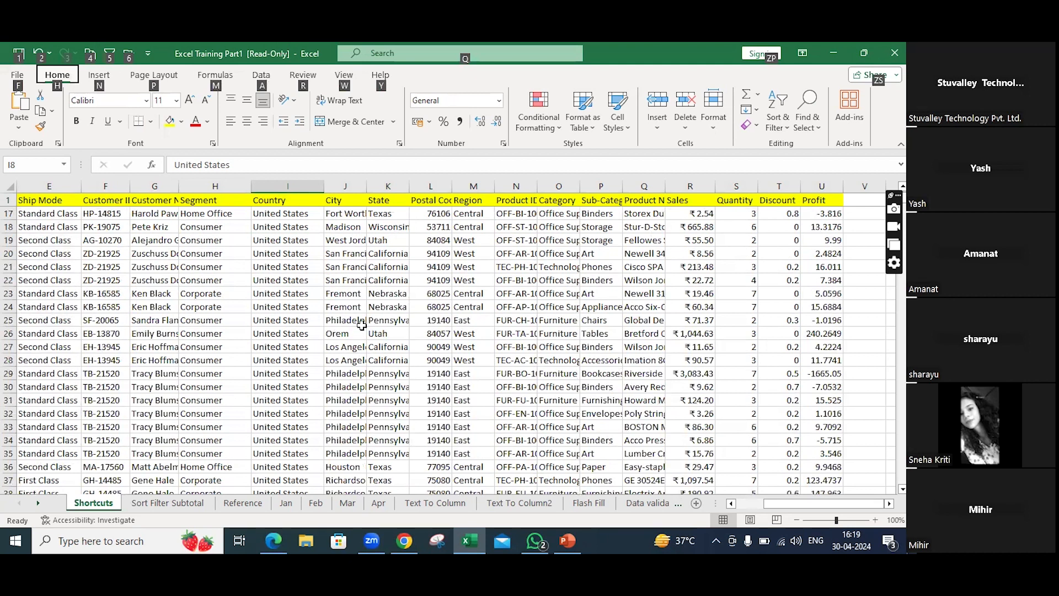
pyautogui.press('alt')
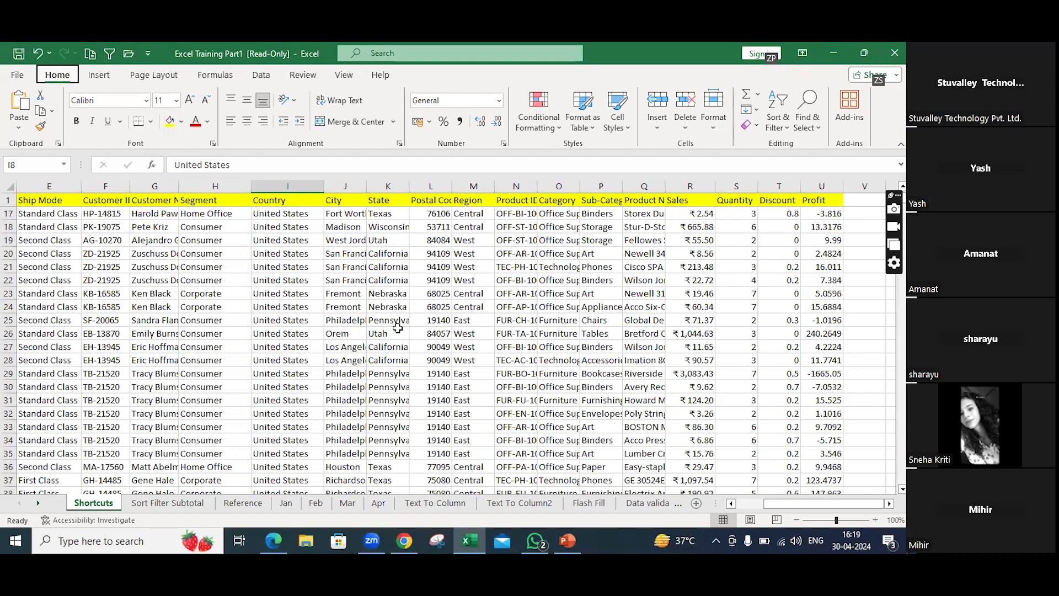
pyautogui.press('Escape')
pyautogui.press('alt')
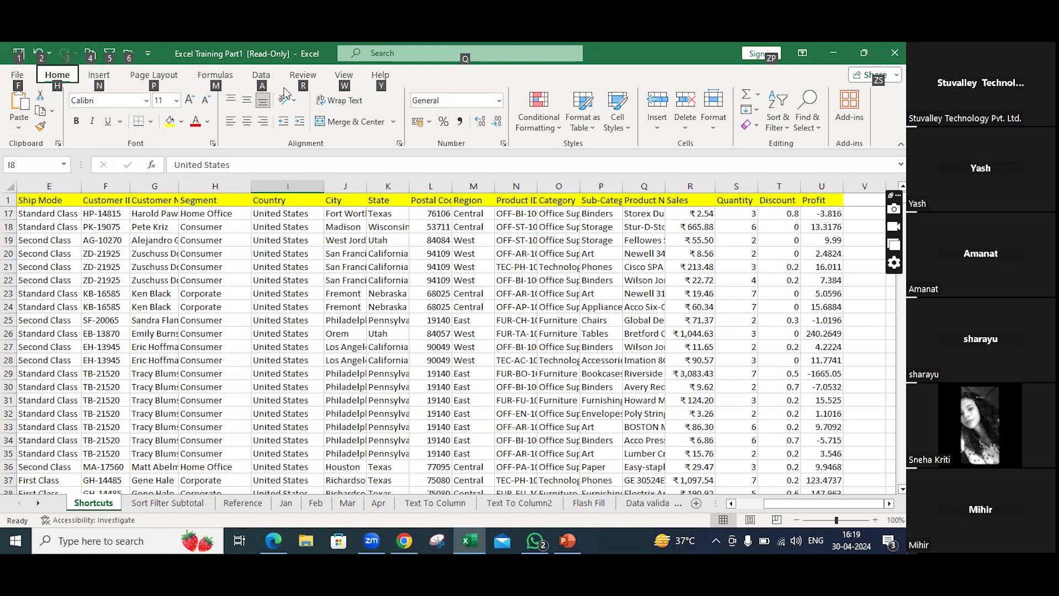
pyautogui.click(108, 59)
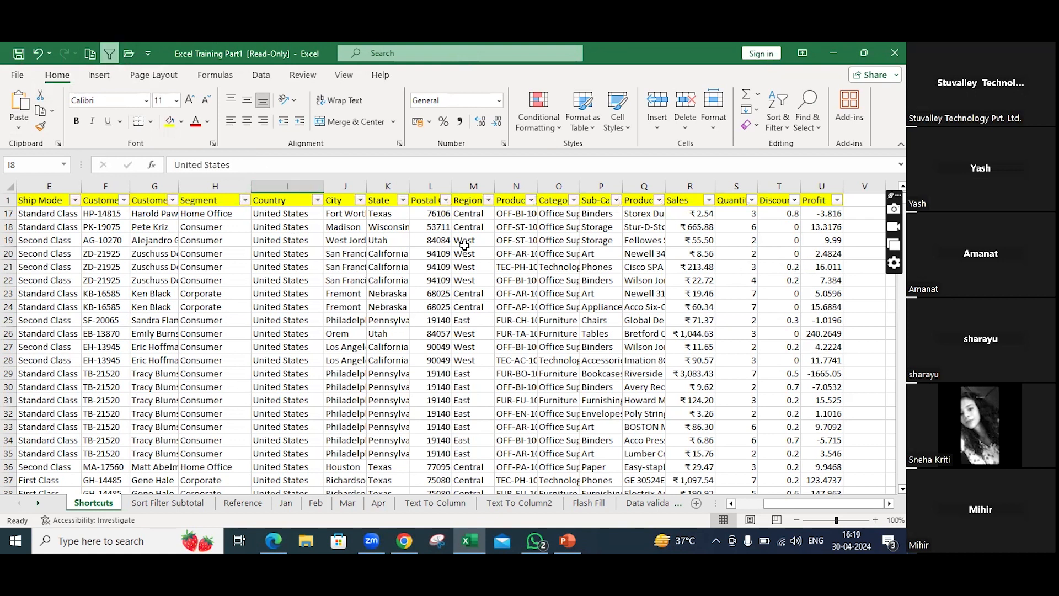
pyautogui.write('5')
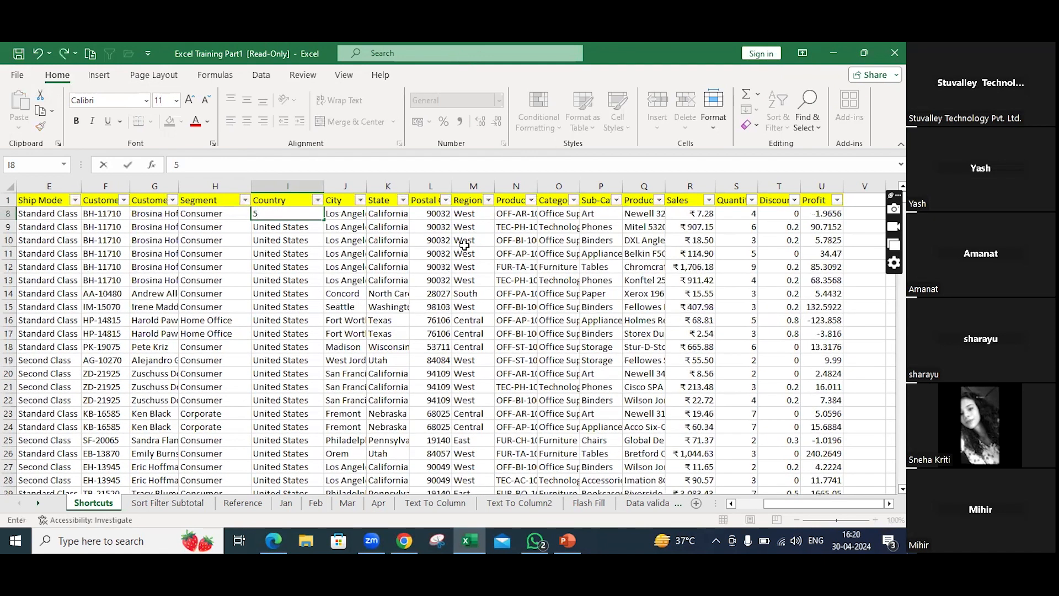
pyautogui.hotkey('ctrl', 'z')
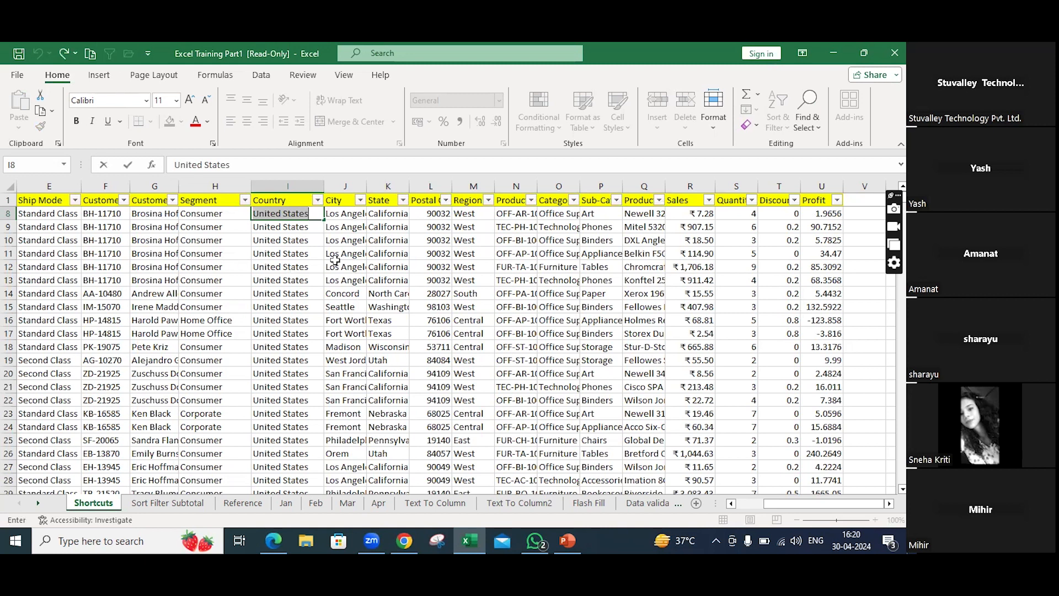
pyautogui.scroll(-4, 406, 281)
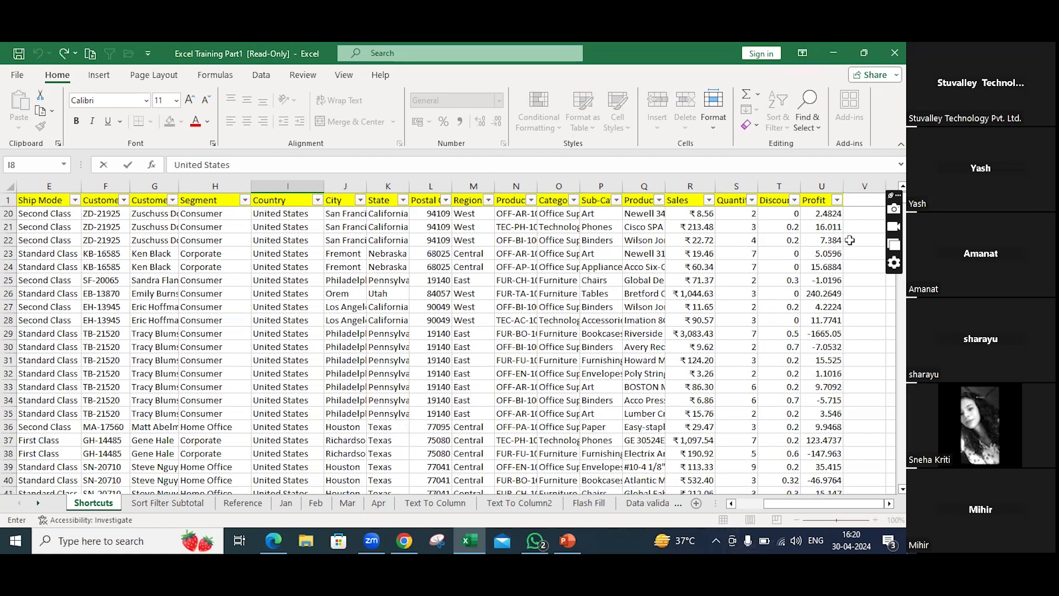
pyautogui.click(862, 267)
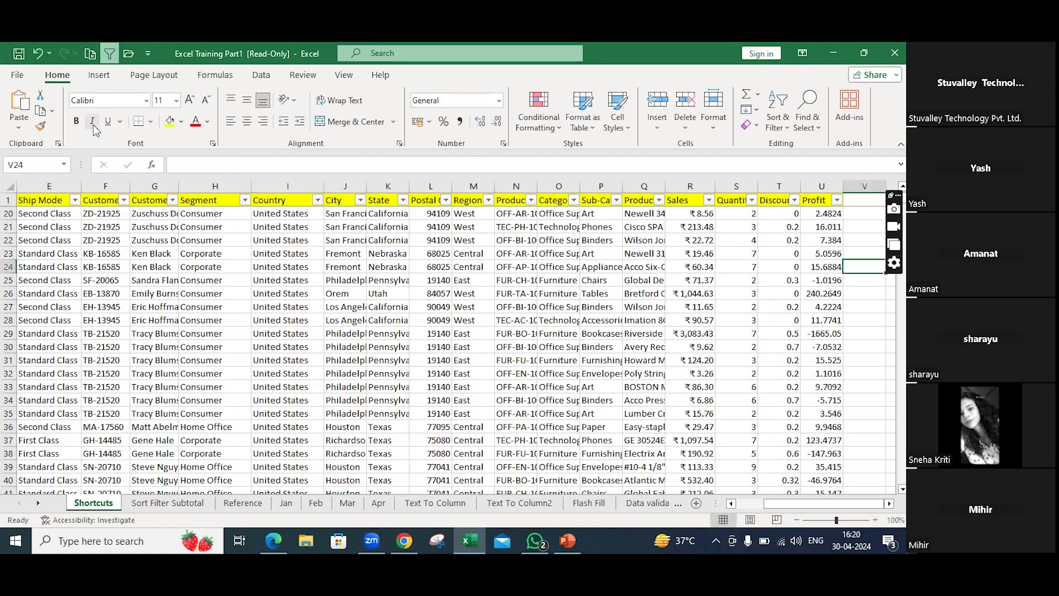
# Look at the File start page with its key tips and return to the Shortcuts sheet.
pyautogui.press('alt')
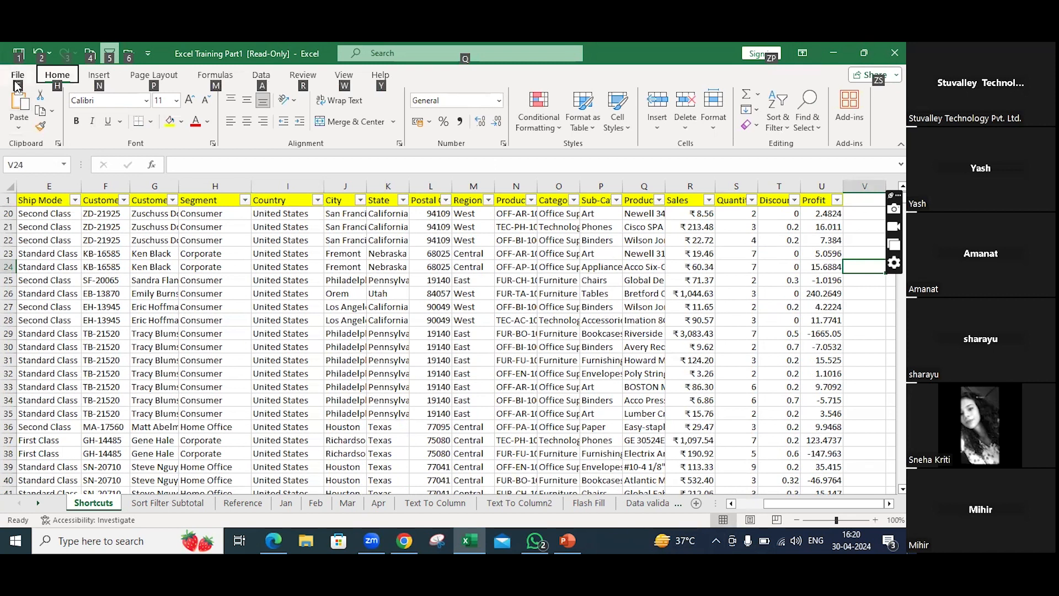
pyautogui.press('f')
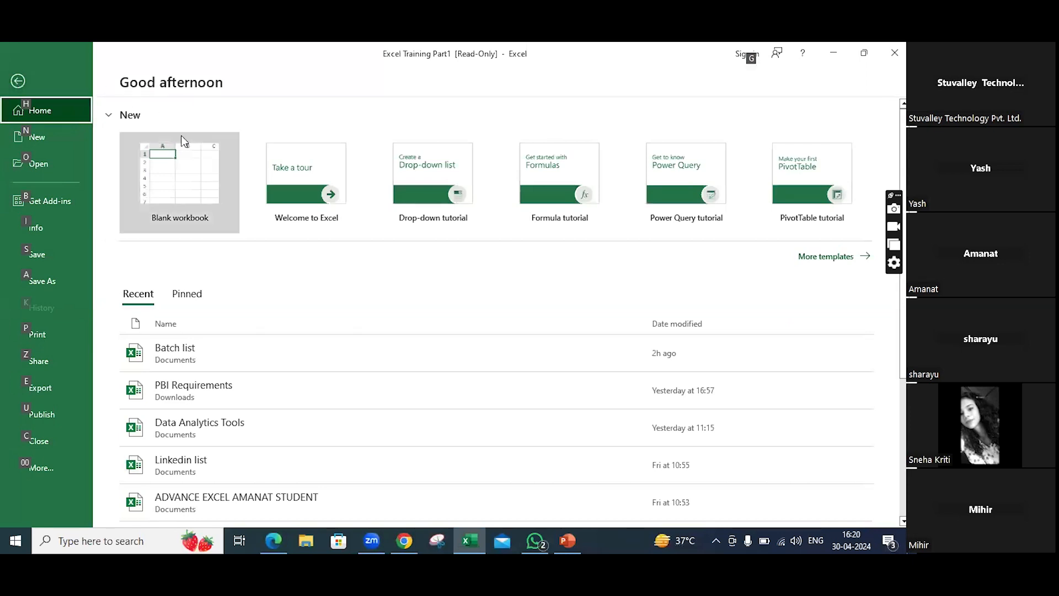
pyautogui.click(17, 82)
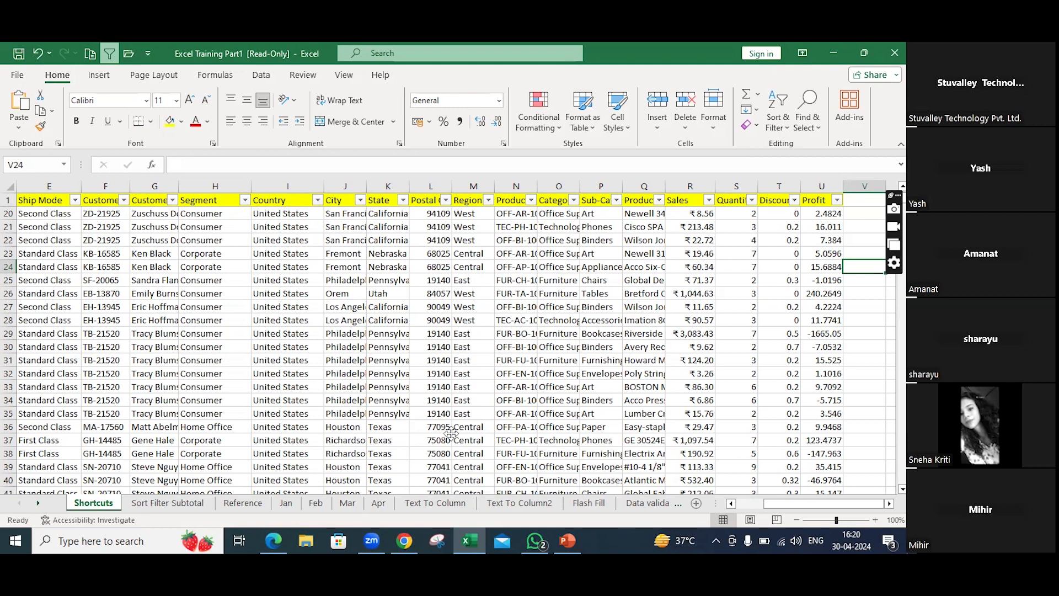
# Insert a new blank worksheet and enter the formula =today() in cell D3.
pyautogui.click(697, 503)
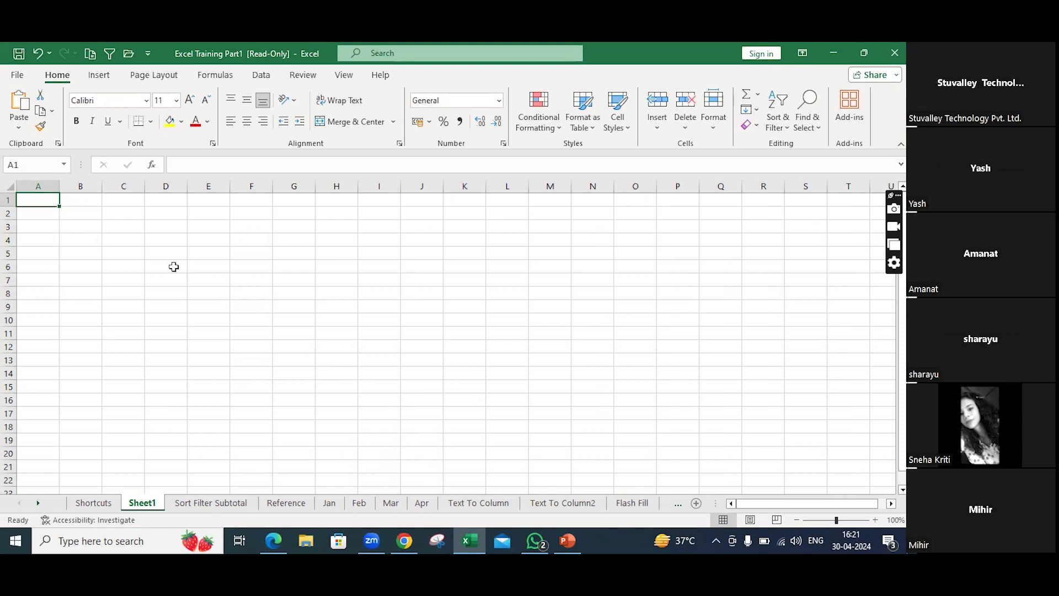
pyautogui.click(170, 228)
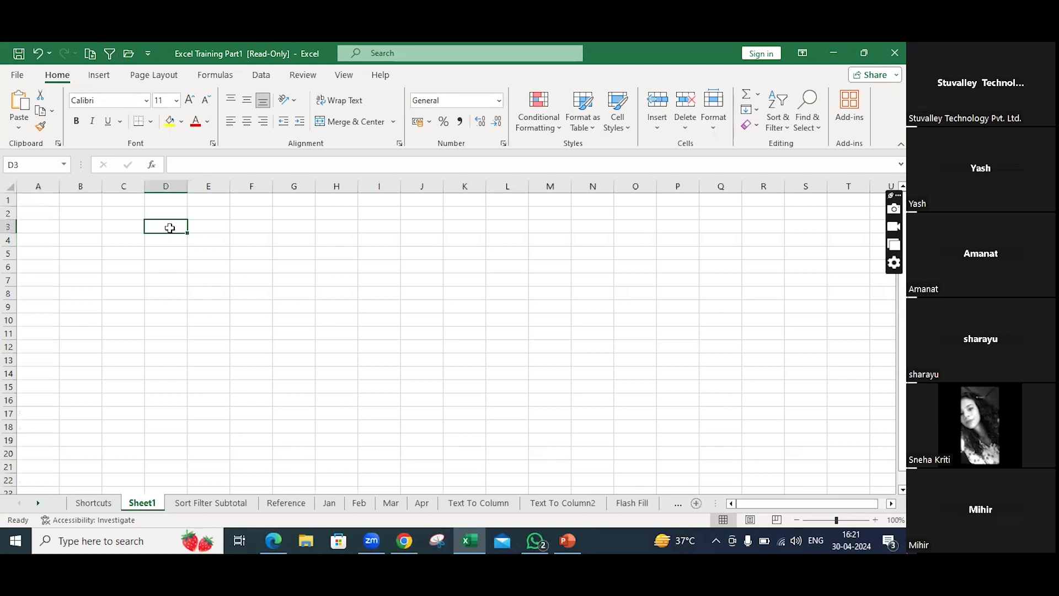
pyautogui.write('=')
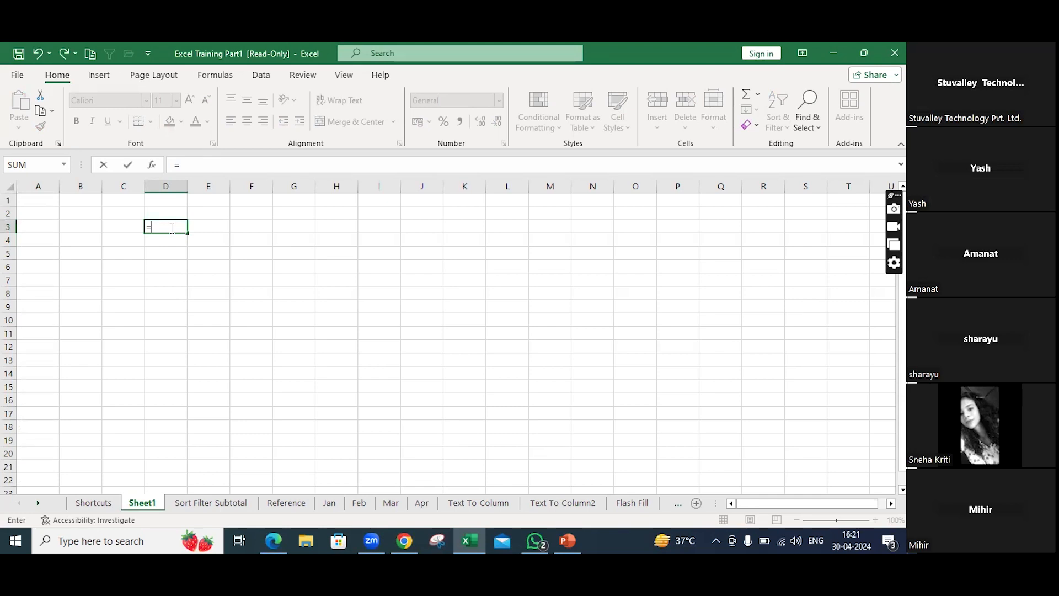
pyautogui.write('todat')
pyautogui.press('BackSpace')
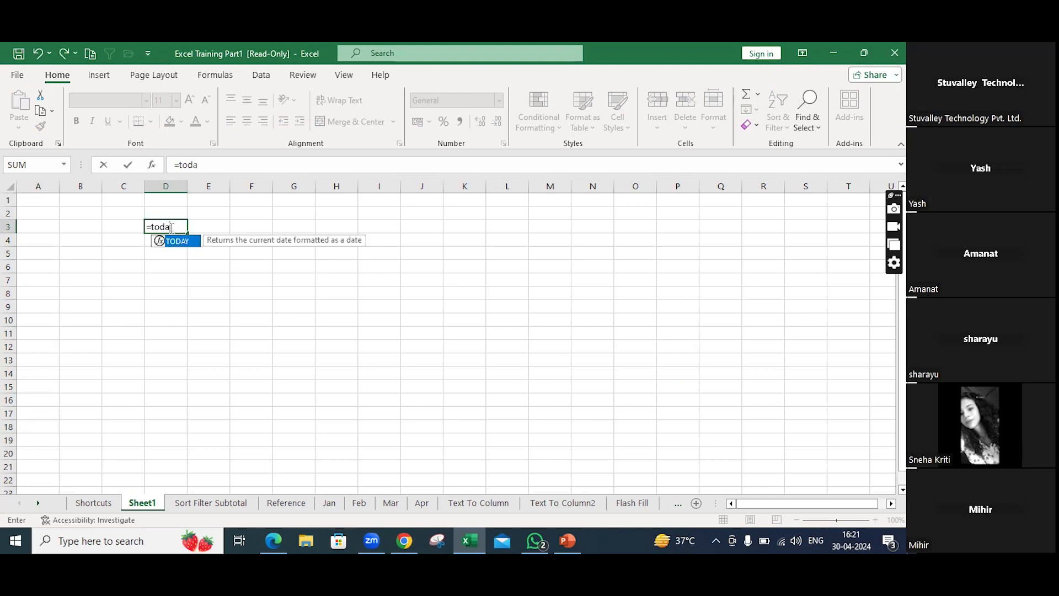
pyautogui.write('y()')
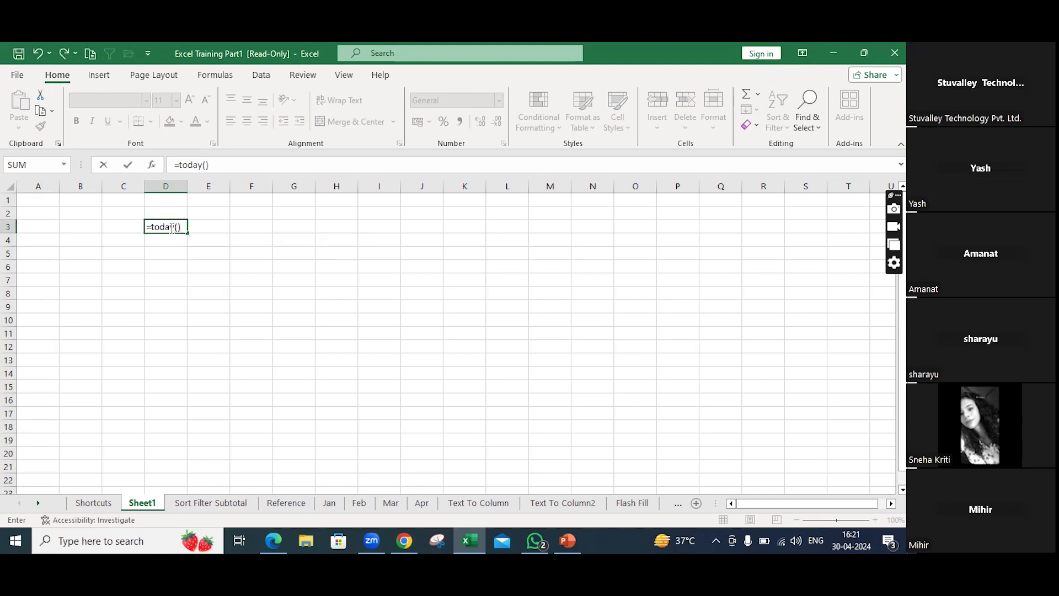
pyautogui.press('Return')
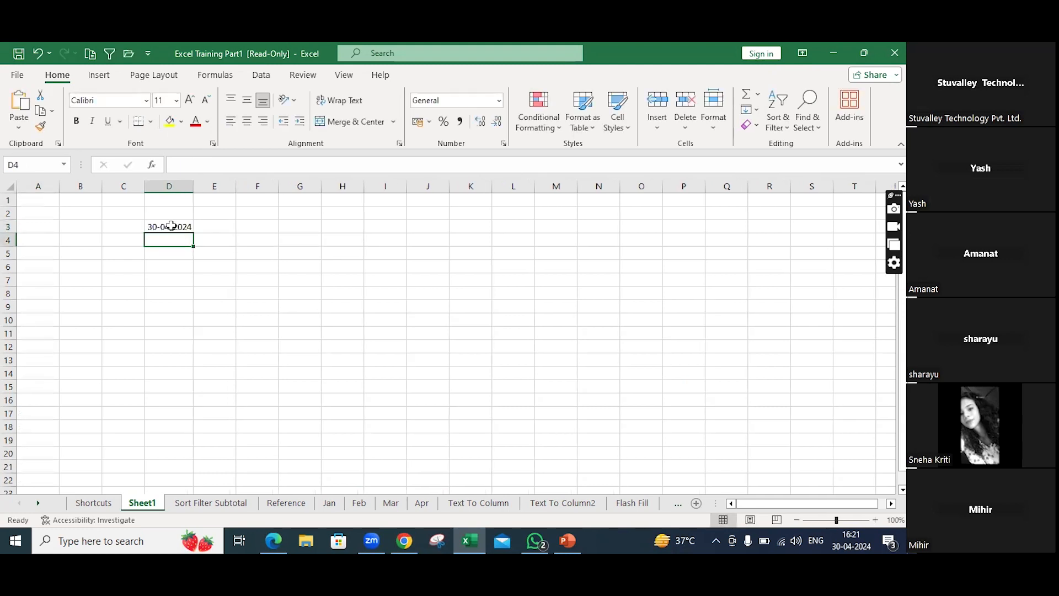
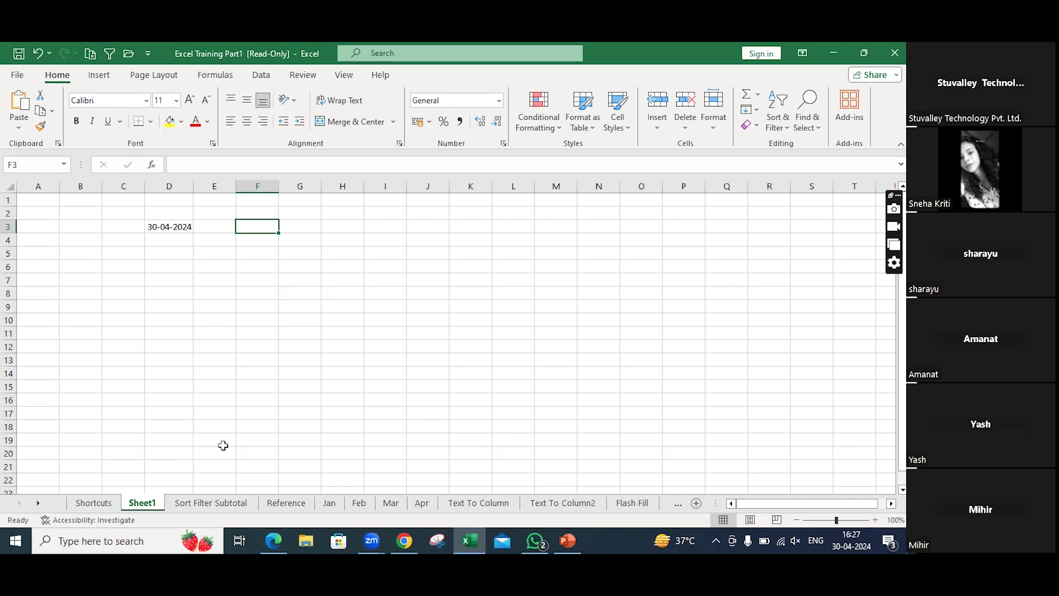
# Insert the current date as a fixed value in F3 and the current time in F5.
pyautogui.hotkey('ctrl', ';')
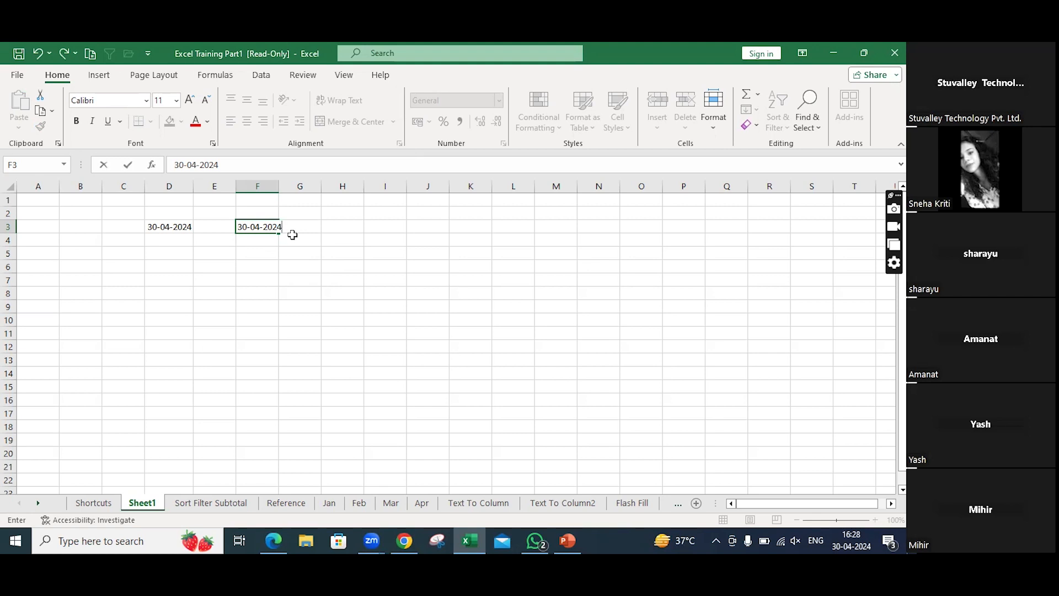
pyautogui.click(251, 253)
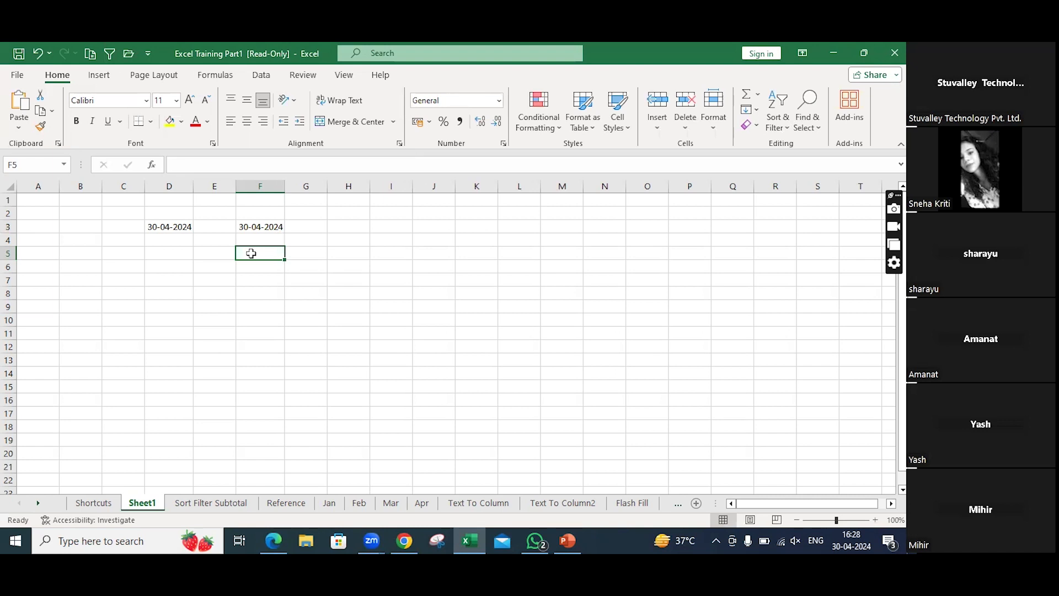
pyautogui.hotkey('ctrl', 'shift', ';')
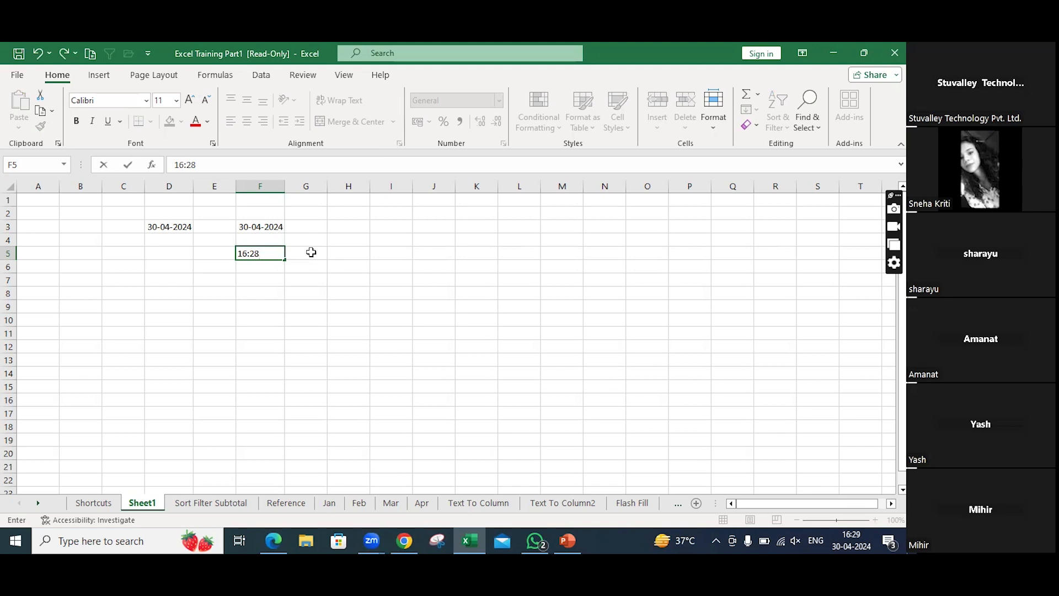
# Insert the current date and the current time together in cell H5, separated by a space.
pyautogui.click(354, 253)
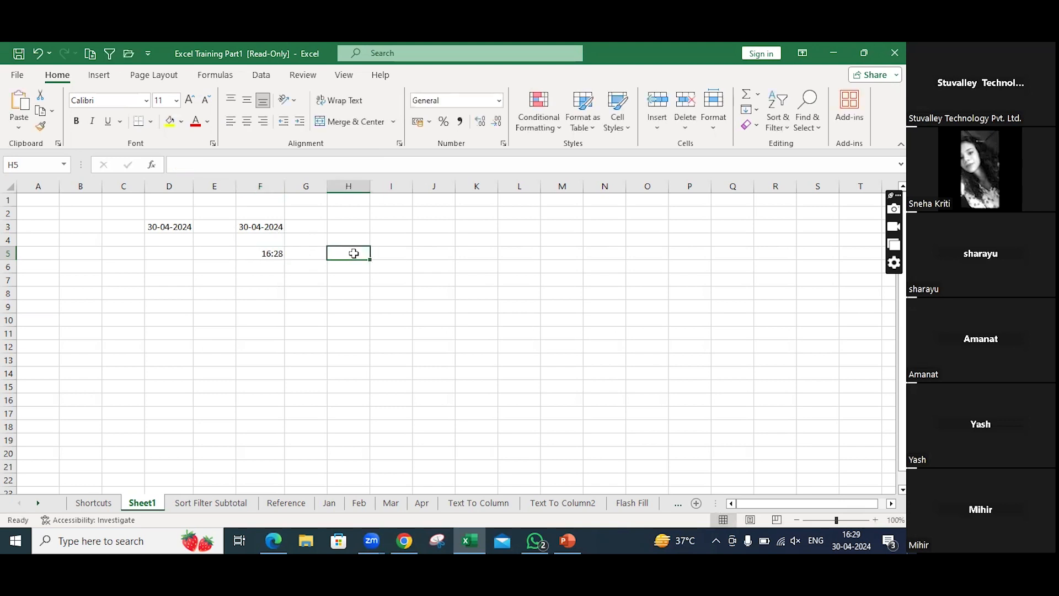
pyautogui.hotkey('ctrl', ';')
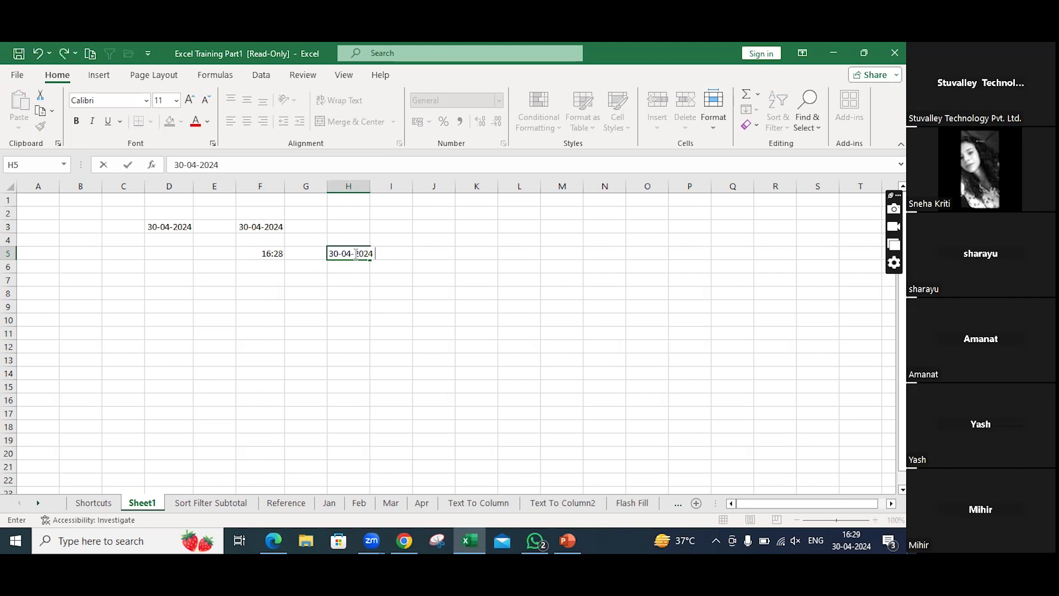
pyautogui.hotkey('ctrl', 'shift', ';')
# Apply the Number format to D3 and the day-month-year date format, as in 30-Apr-24, to F3.
pyautogui.click(166, 228)
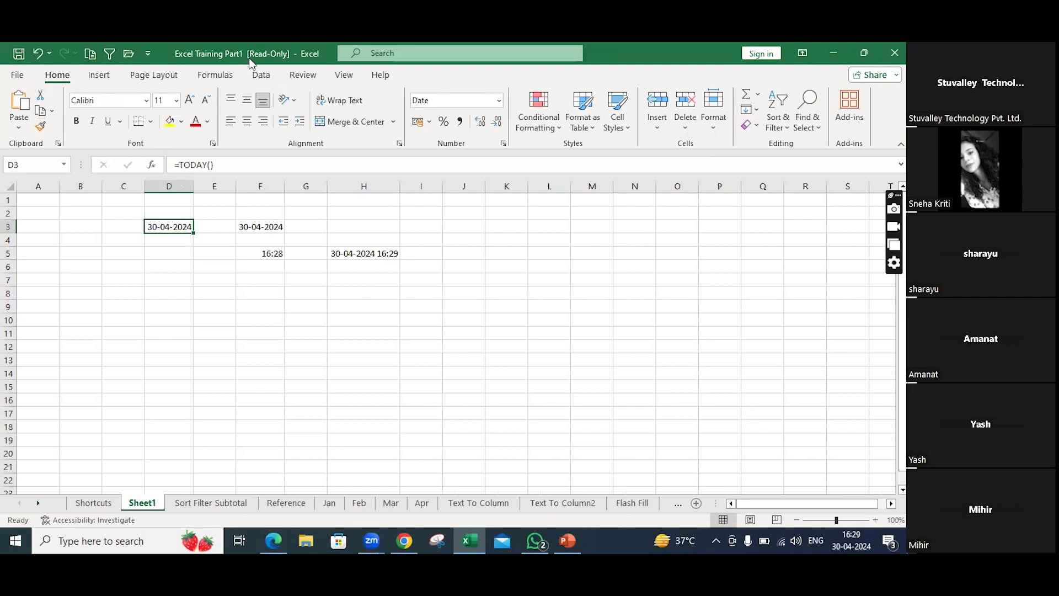
pyautogui.click(498, 101)
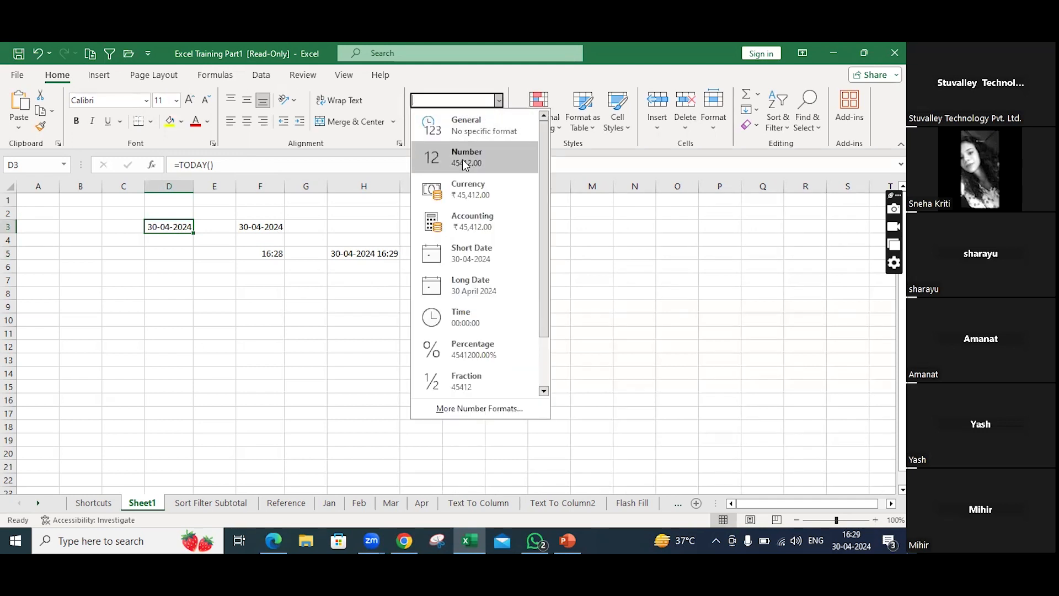
pyautogui.click(463, 153)
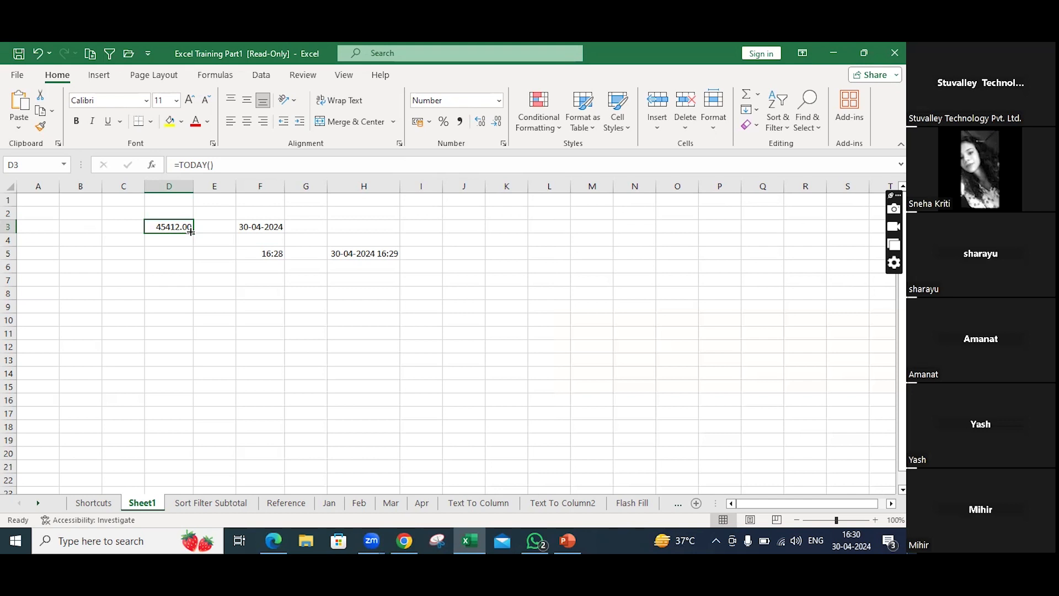
pyautogui.click(251, 226)
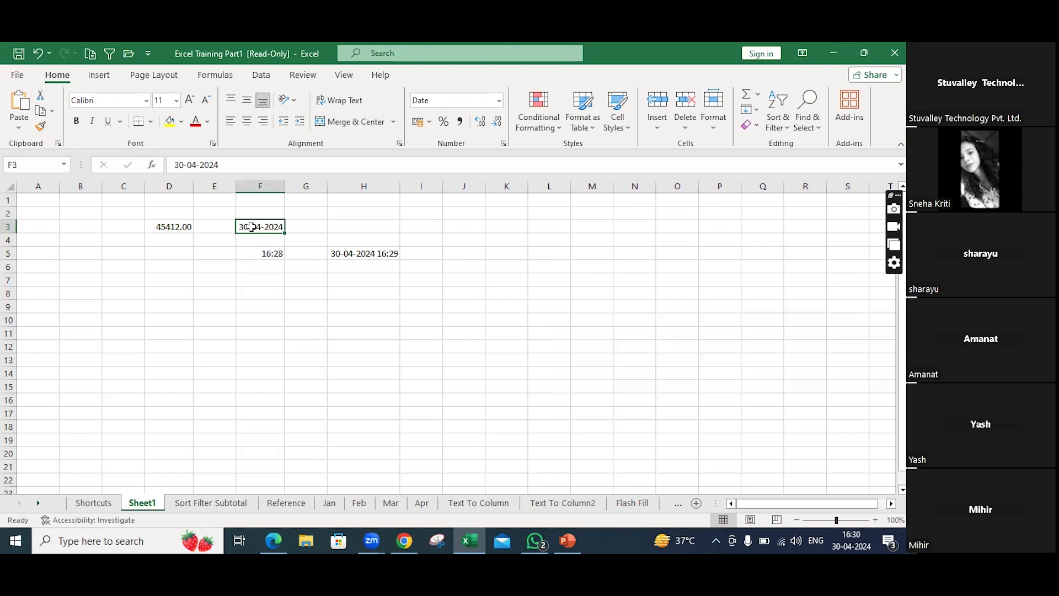
pyautogui.hotkey('ctrl', 'shift', '3')
# Format D3 as a Date with the 14-03-2012 type without an asterisk, using Format Cells.
pyautogui.click(163, 227)
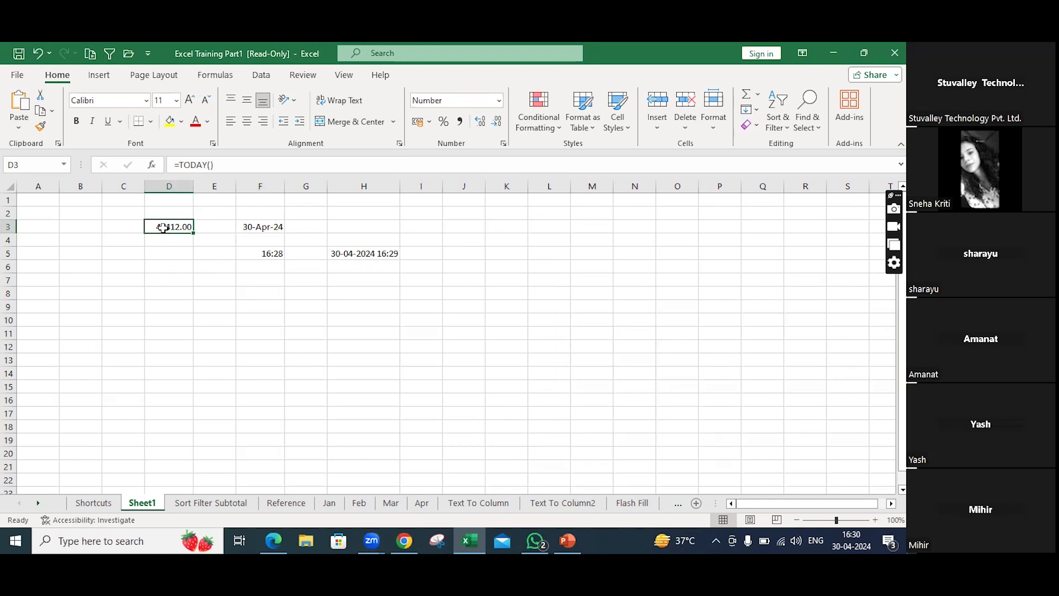
pyautogui.hotkey('ctrl', '1')
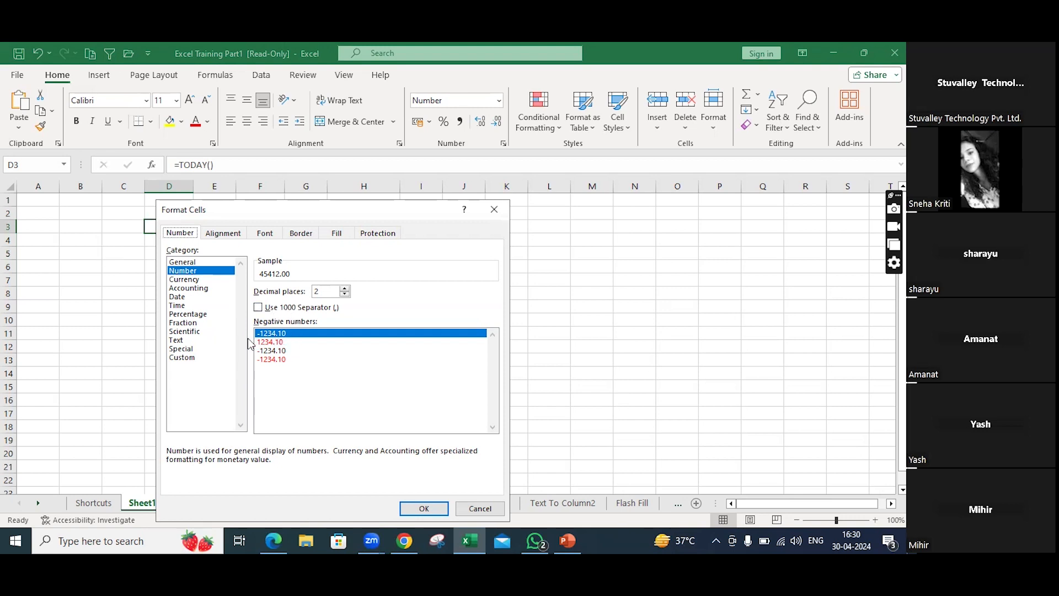
pyautogui.click(178, 298)
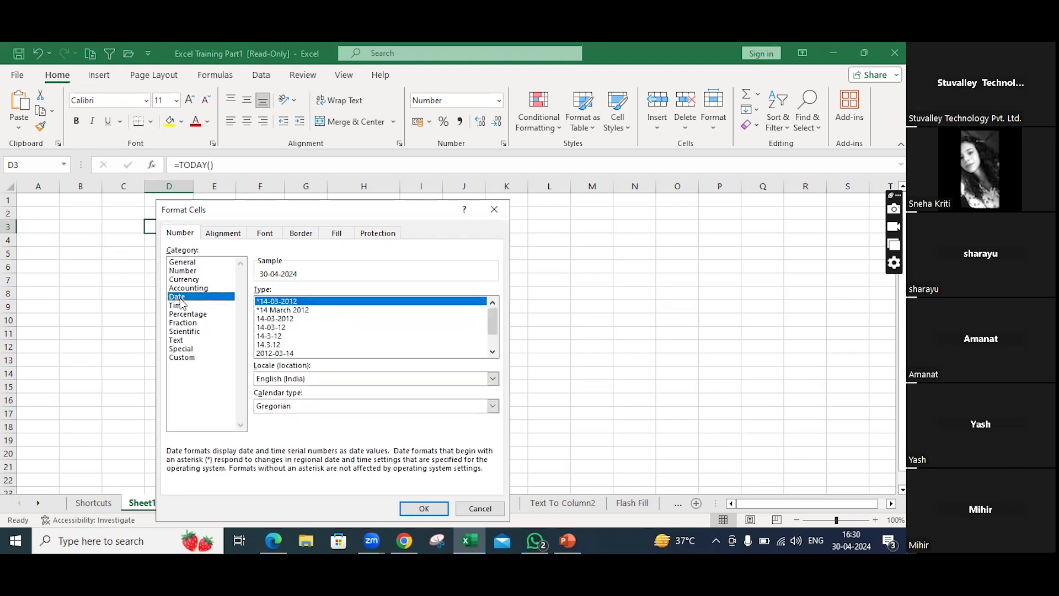
pyautogui.click(281, 319)
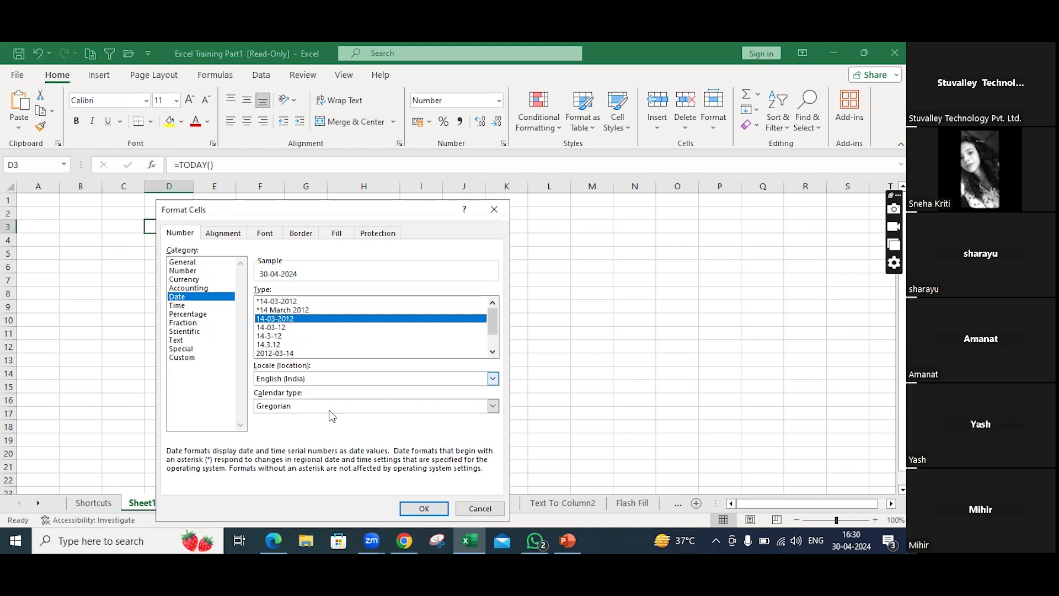
pyautogui.click(424, 508)
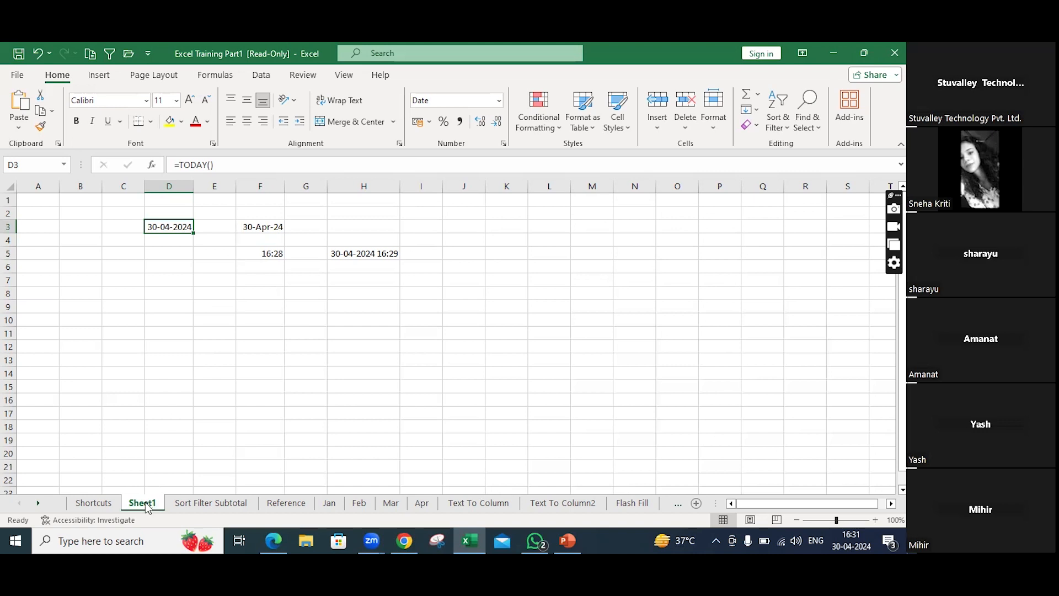
# Look over the State, Region and Sales data on the Sort Filter Subtotal sheet and return to the Shortcuts sheet.
pyautogui.click(201, 504)
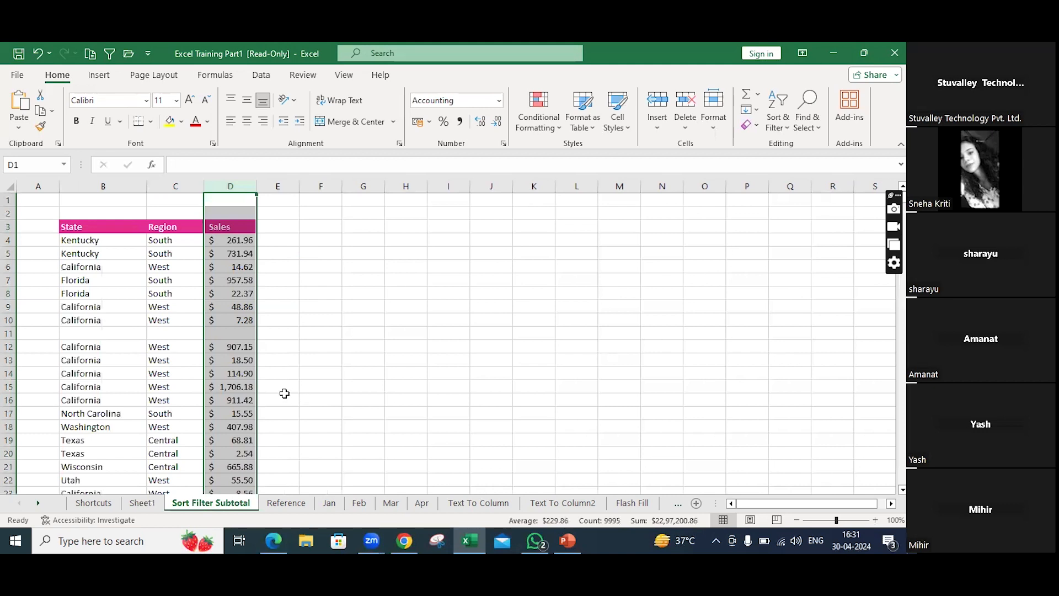
pyautogui.scroll(-1, 284, 392)
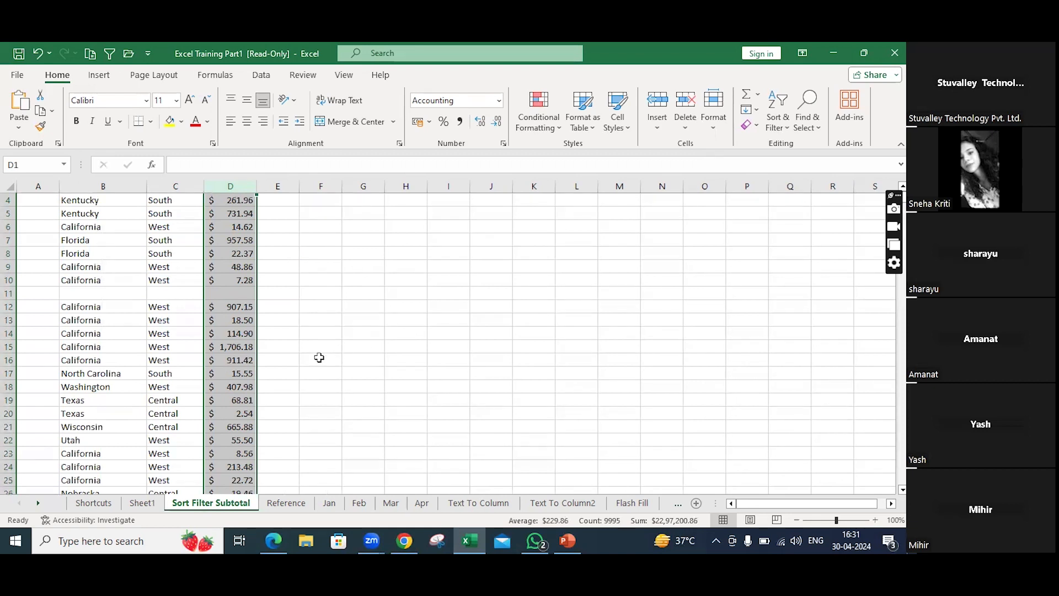
pyautogui.click(101, 505)
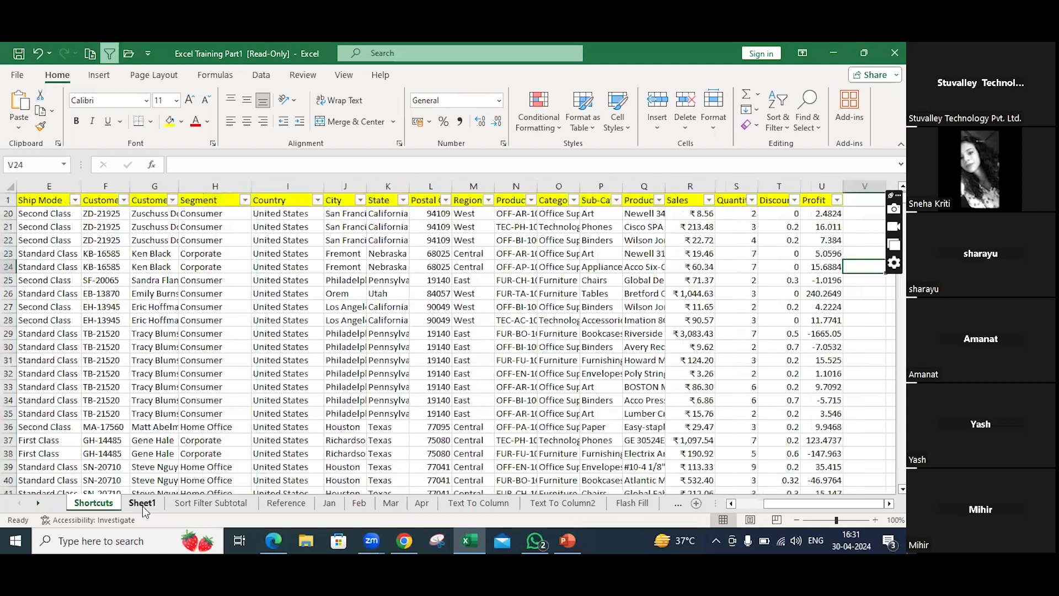
pyautogui.click(142, 504)
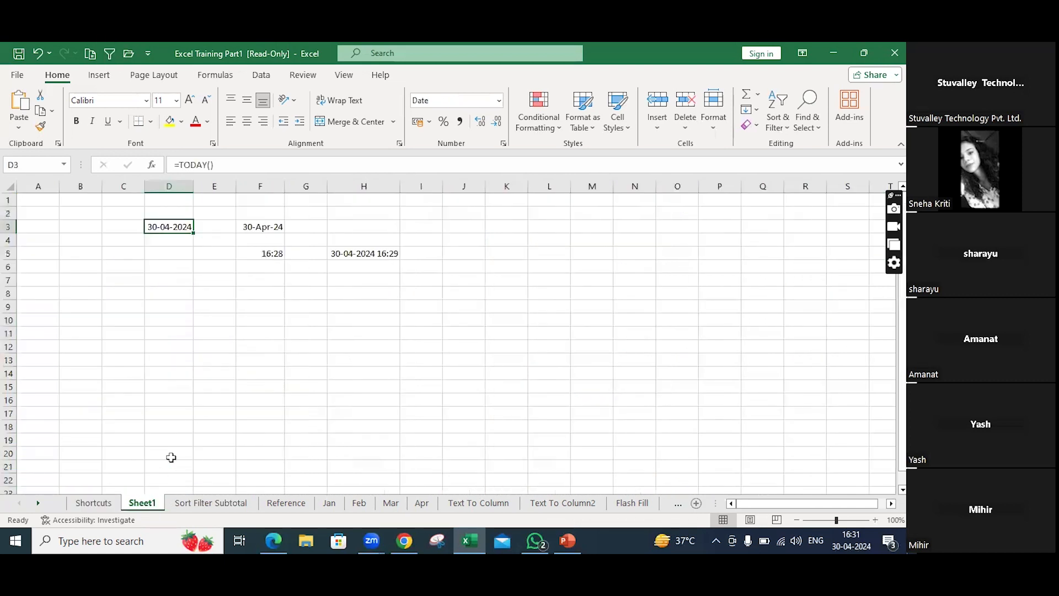
pyautogui.click(105, 505)
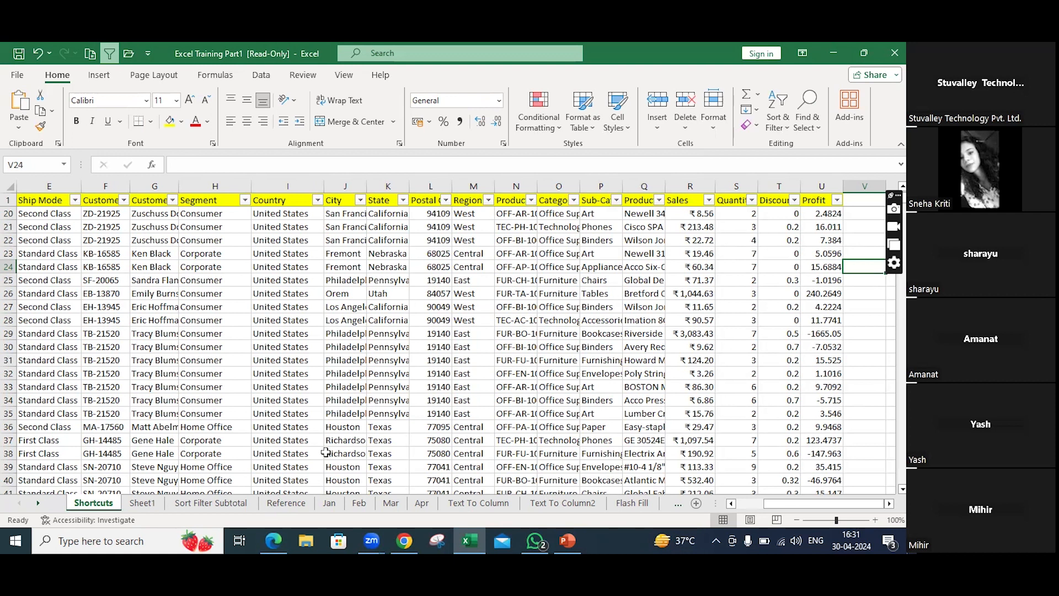
pyautogui.hotkey('alt', 'Tab')
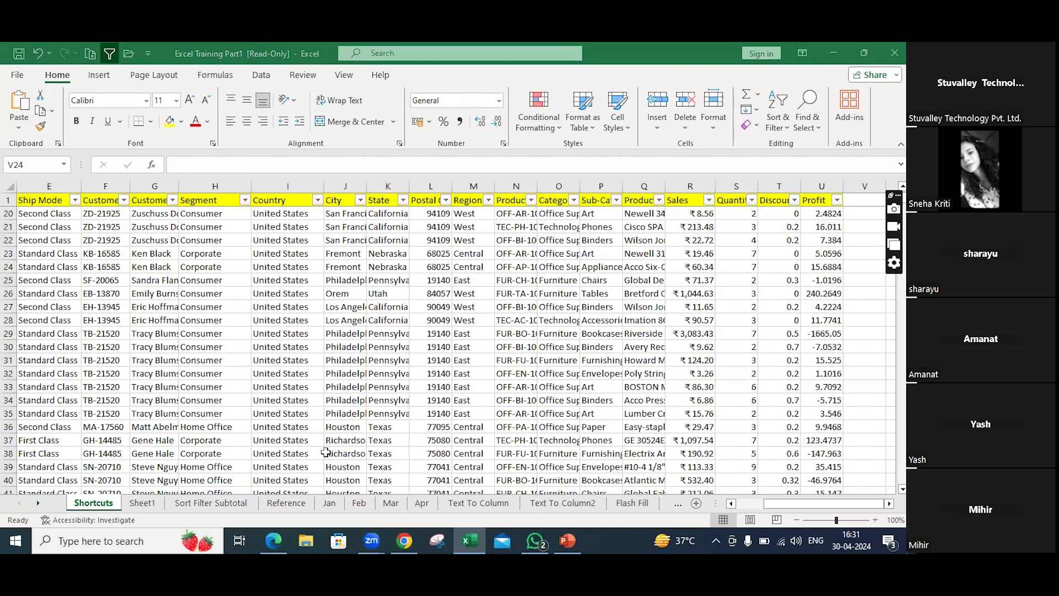
# Enter the formula =TODAY() in cell D6 of Sheet1.
pyautogui.click(143, 508)
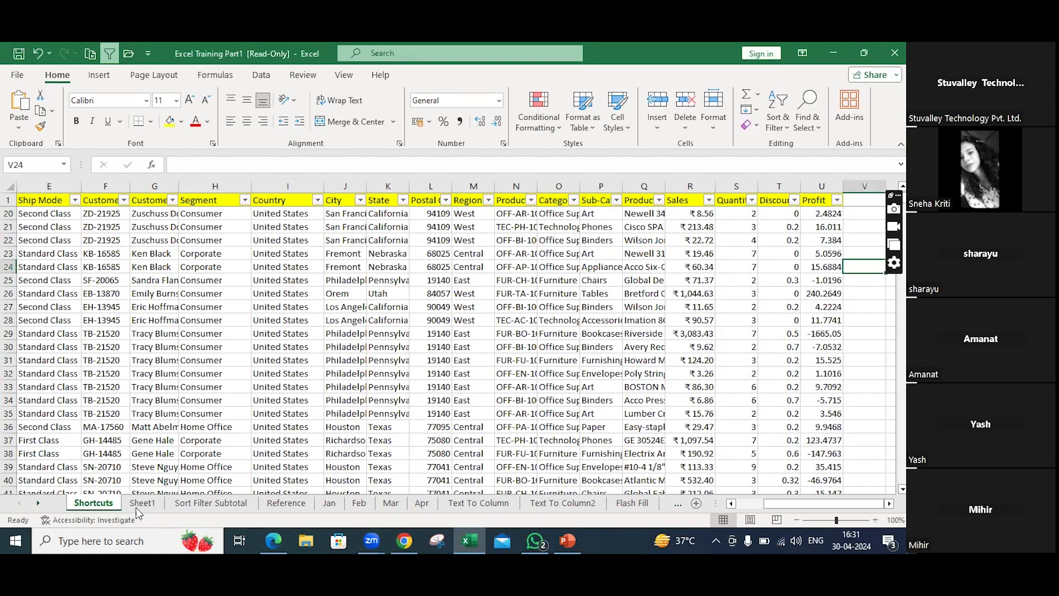
pyautogui.click(142, 508)
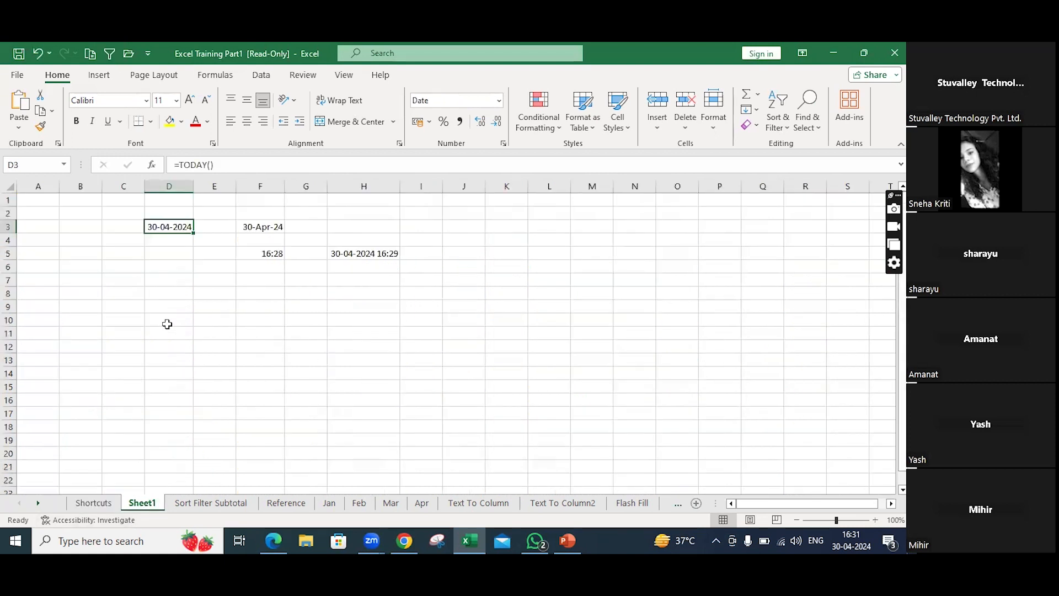
pyautogui.click(163, 268)
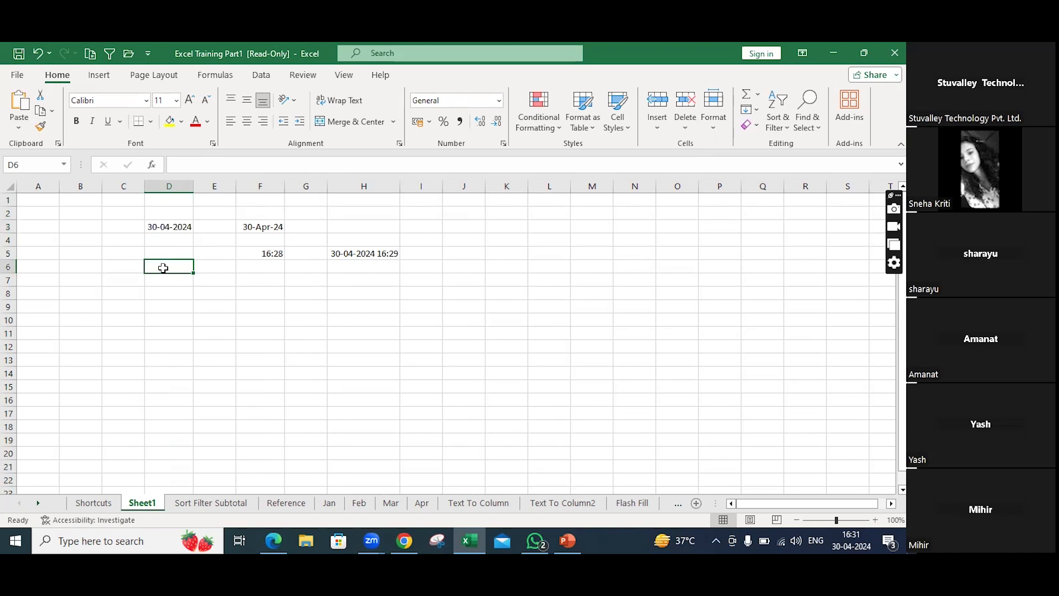
pyautogui.write('=TODAY')
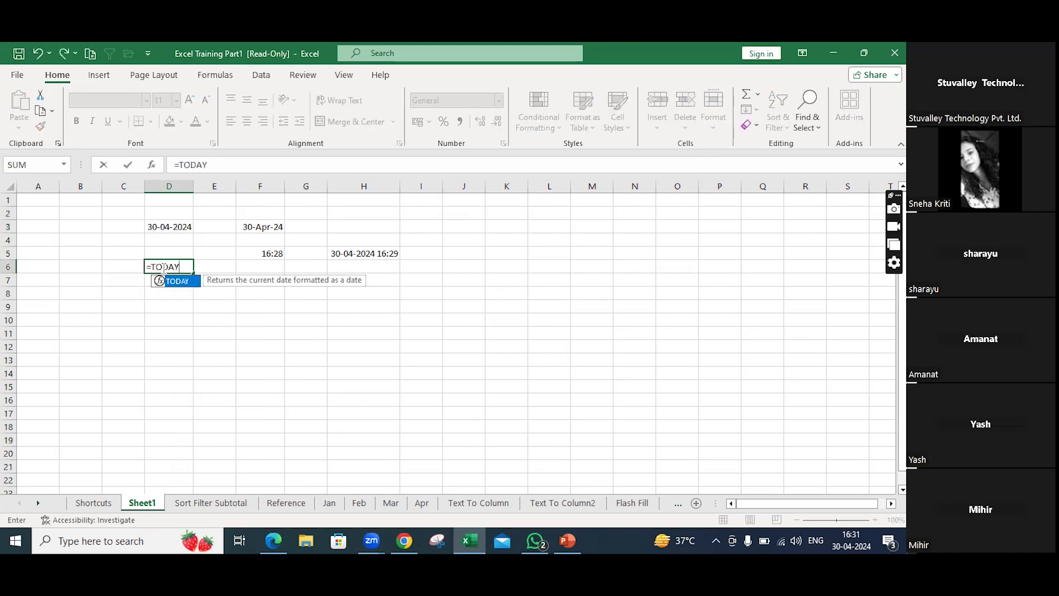
pyautogui.write('()')
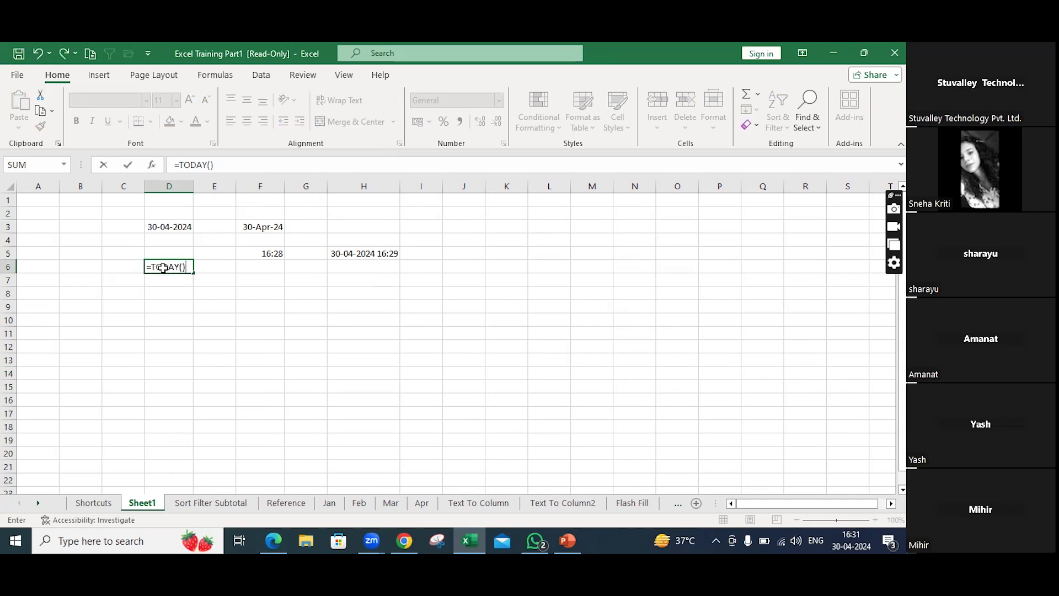
pyautogui.press('Return')
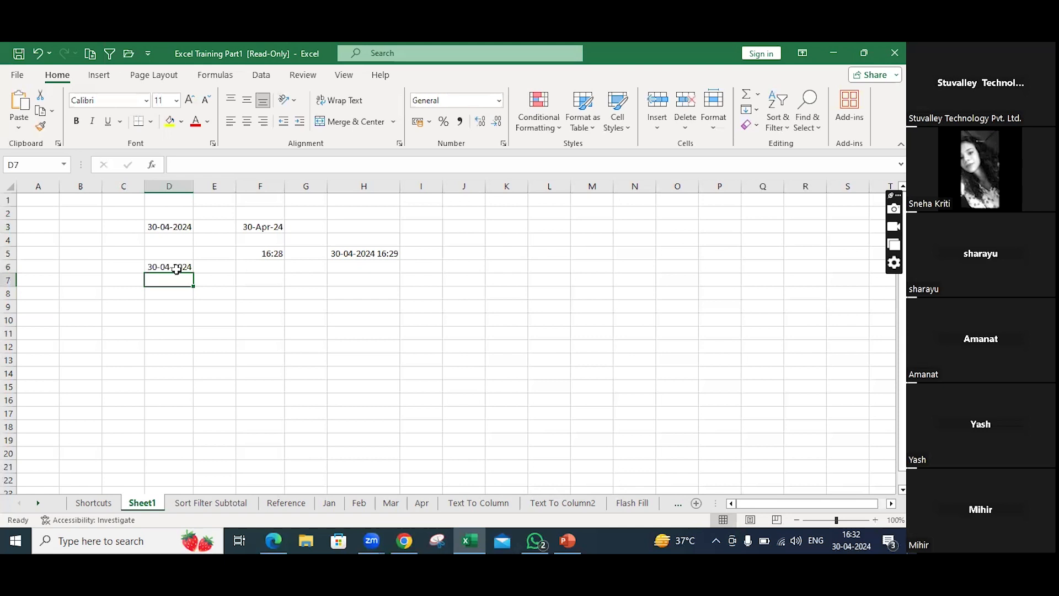
# Insert the current date in cell D9 and the current time in cell F9 as fixed values.
pyautogui.click(271, 227)
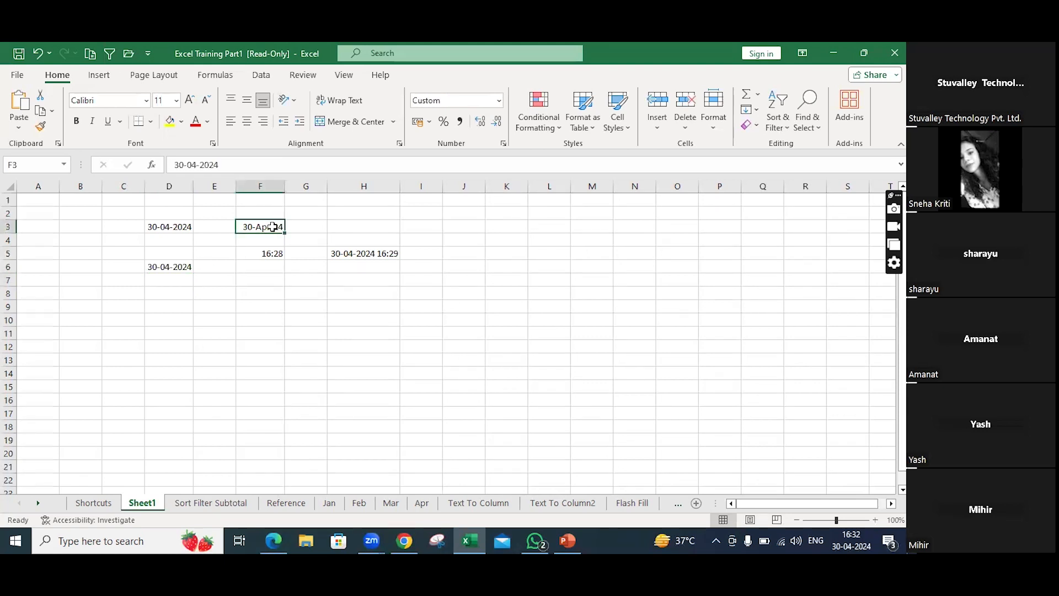
pyautogui.click(166, 304)
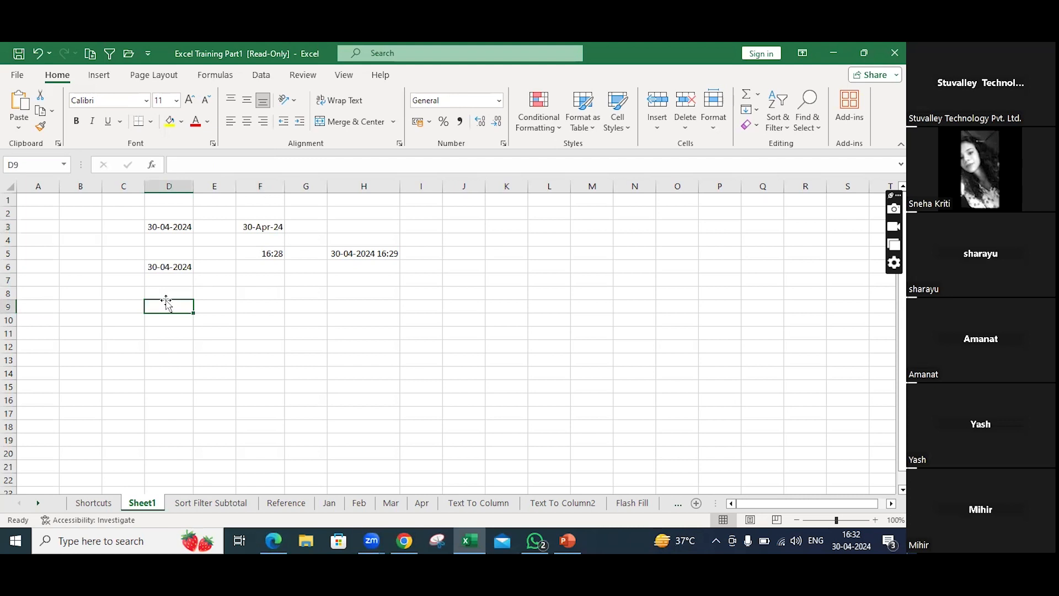
pyautogui.hotkey('ctrl', ';')
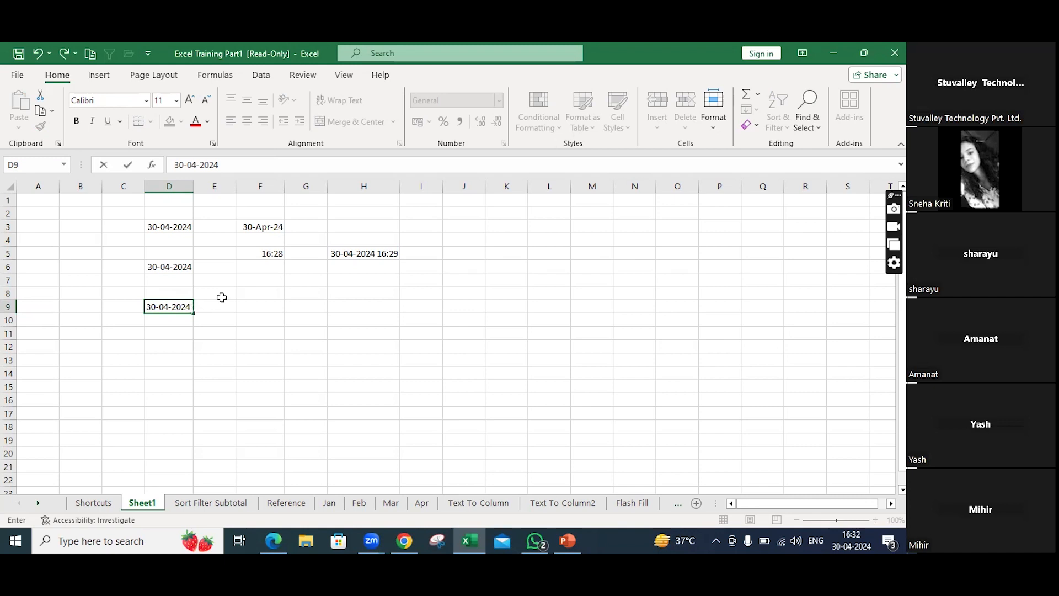
pyautogui.click(263, 253)
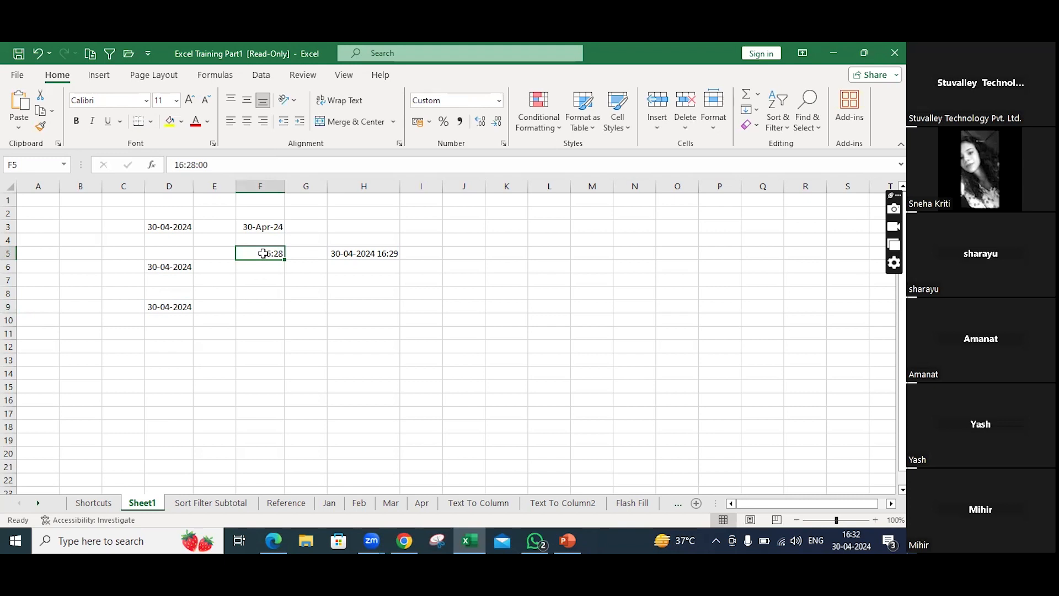
pyautogui.click(245, 307)
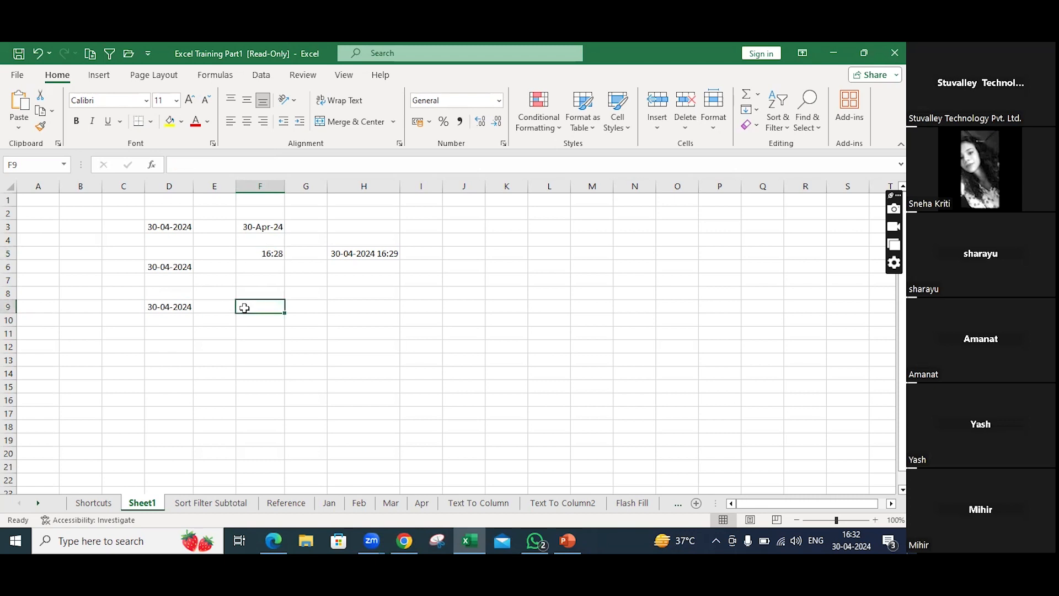
pyautogui.hotkey('ctrl', 'shift', ';')
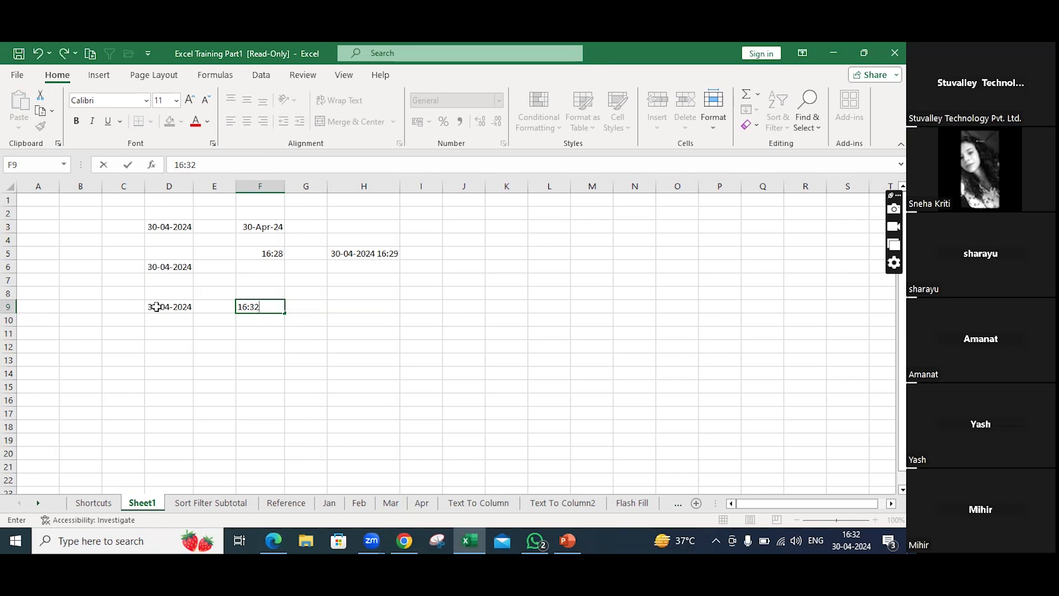
# Insert the current date and the current time together in cell H9.
pyautogui.click(337, 306)
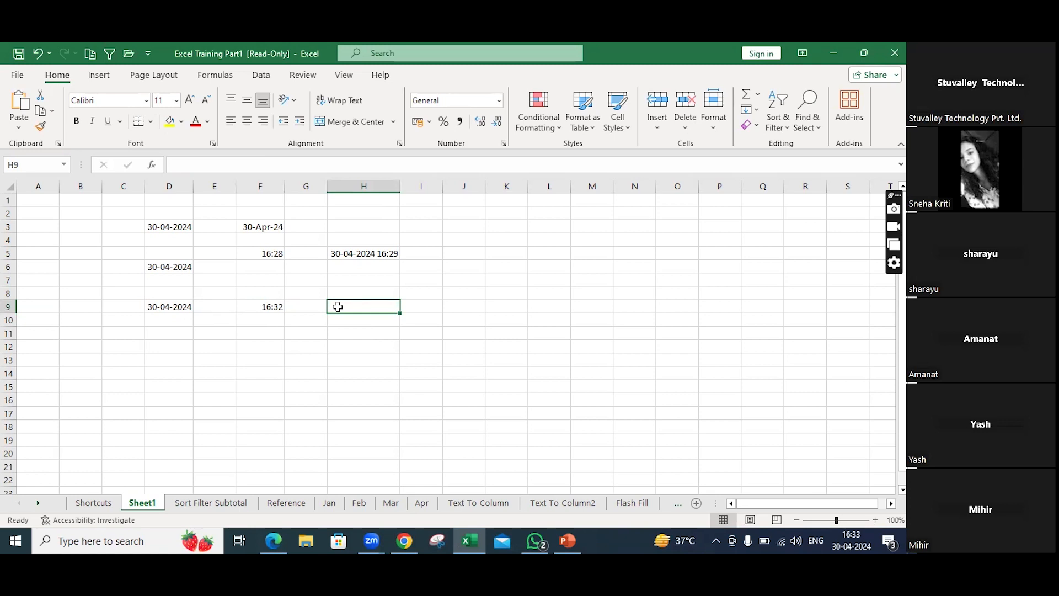
pyautogui.hotkey('ctrl', ';')
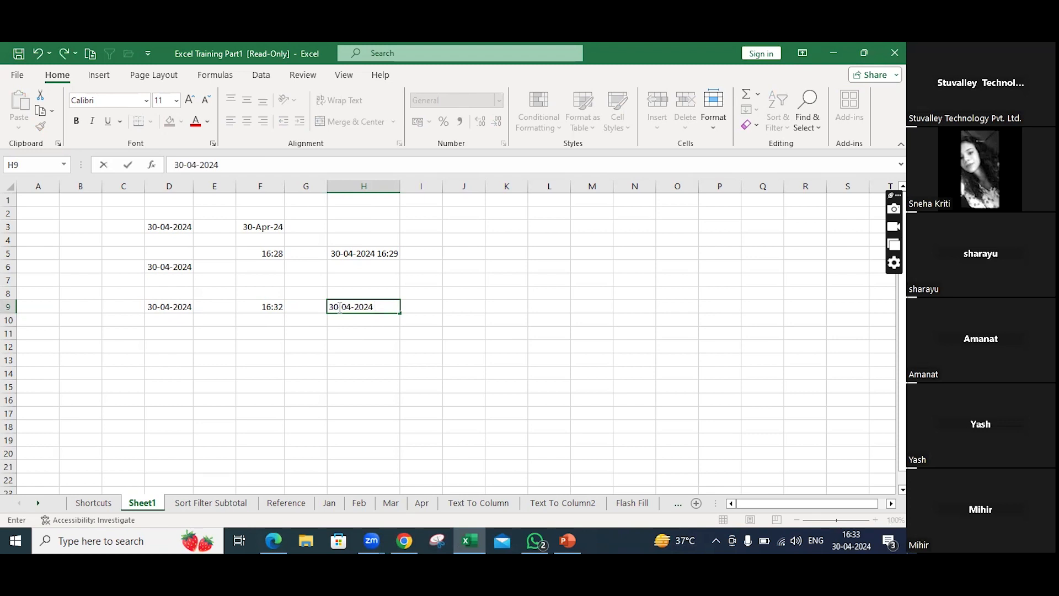
pyautogui.hotkey('ctrl', 'shift', ';')
# Open the Sort Filter Subtotal sheet, deselect the Sales column and bring the table's header row into view.
pyautogui.click(208, 503)
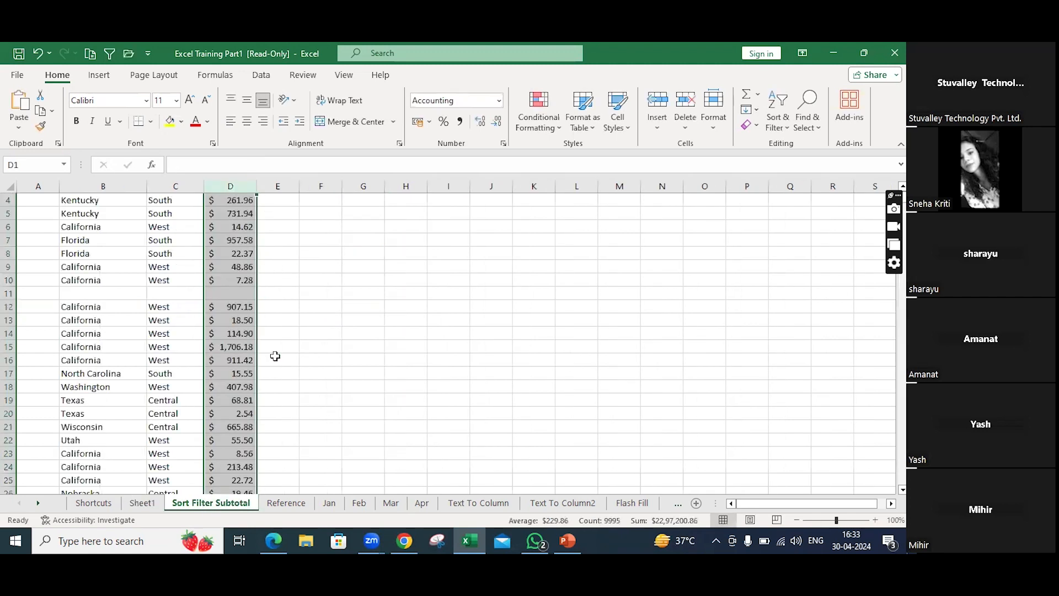
pyautogui.click(333, 333)
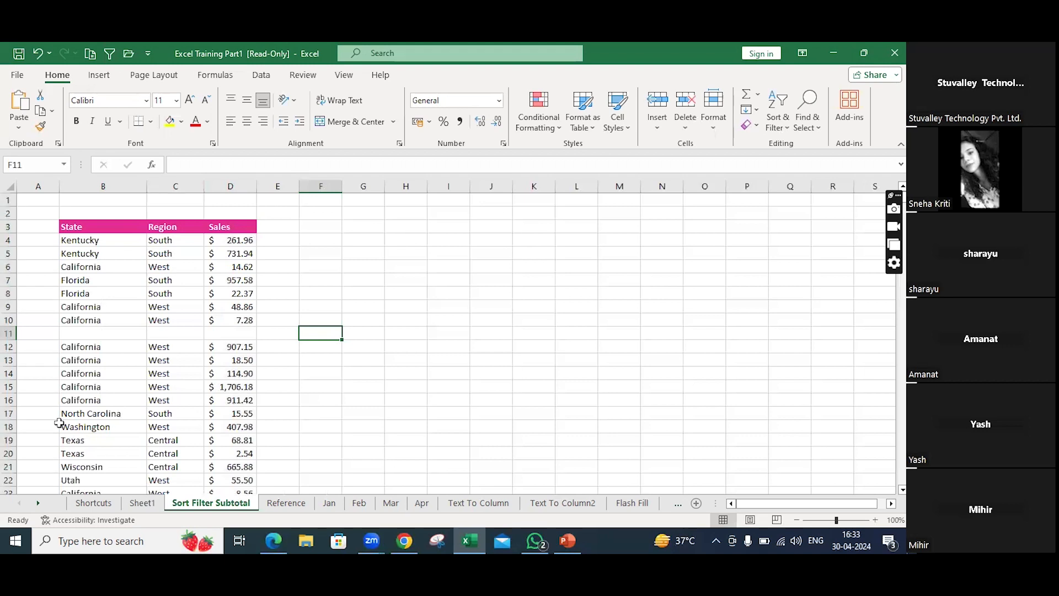
pyautogui.rightClick(59, 423)
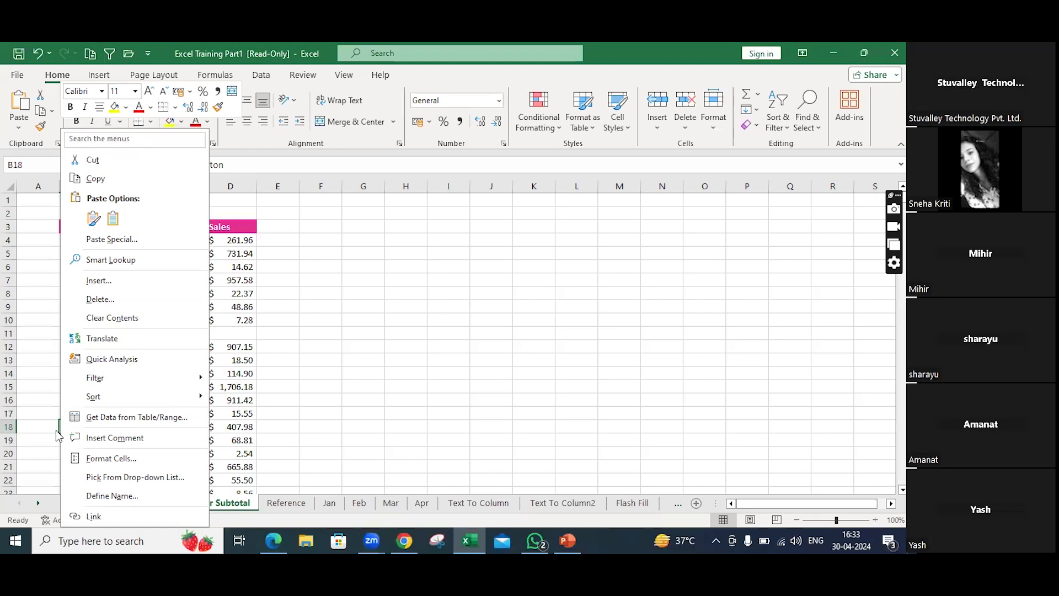
pyautogui.click(389, 371)
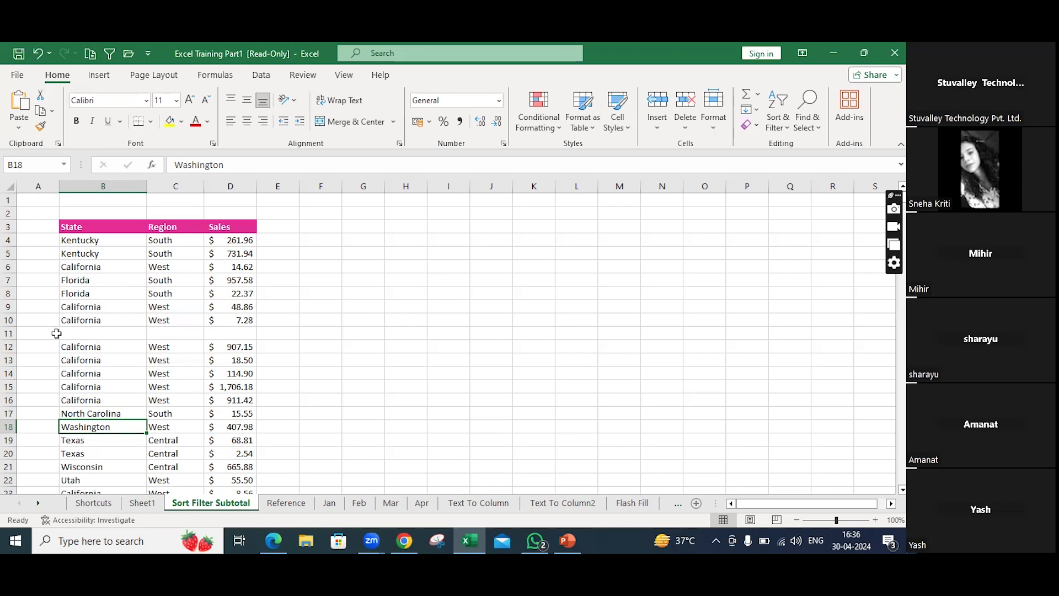
# Select all blank cells on the sheet with Go To Special and delete them, shifting cells up.
pyautogui.click(122, 295)
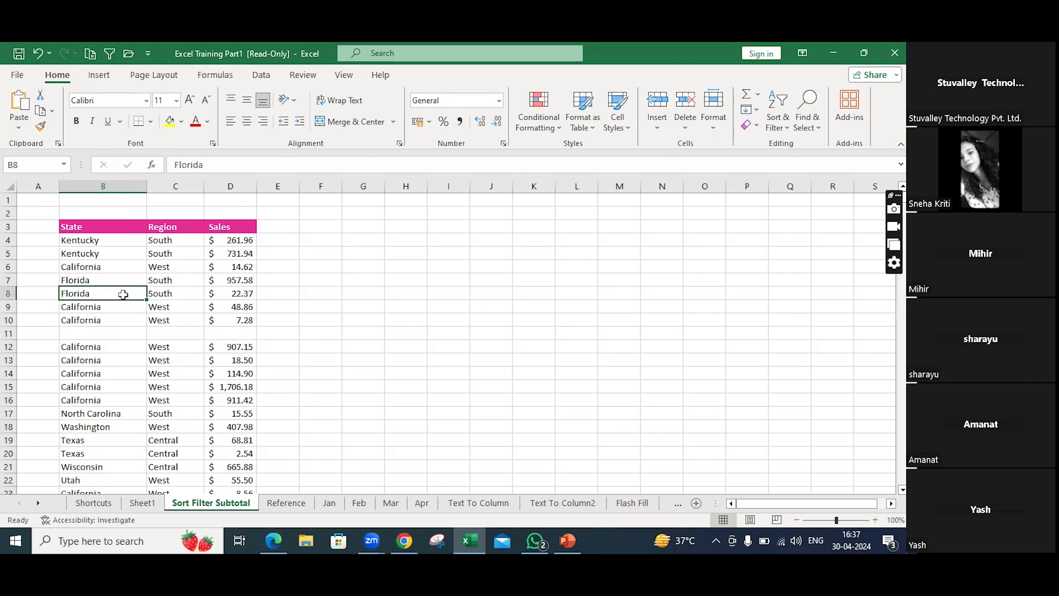
pyautogui.hotkey('ctrl', 'g')
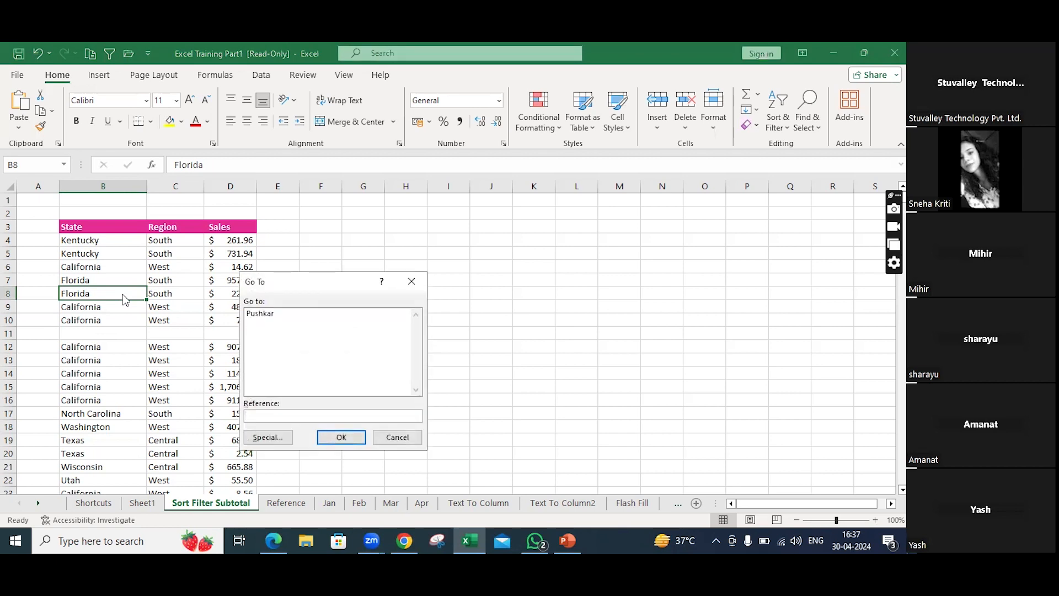
pyautogui.click(248, 432)
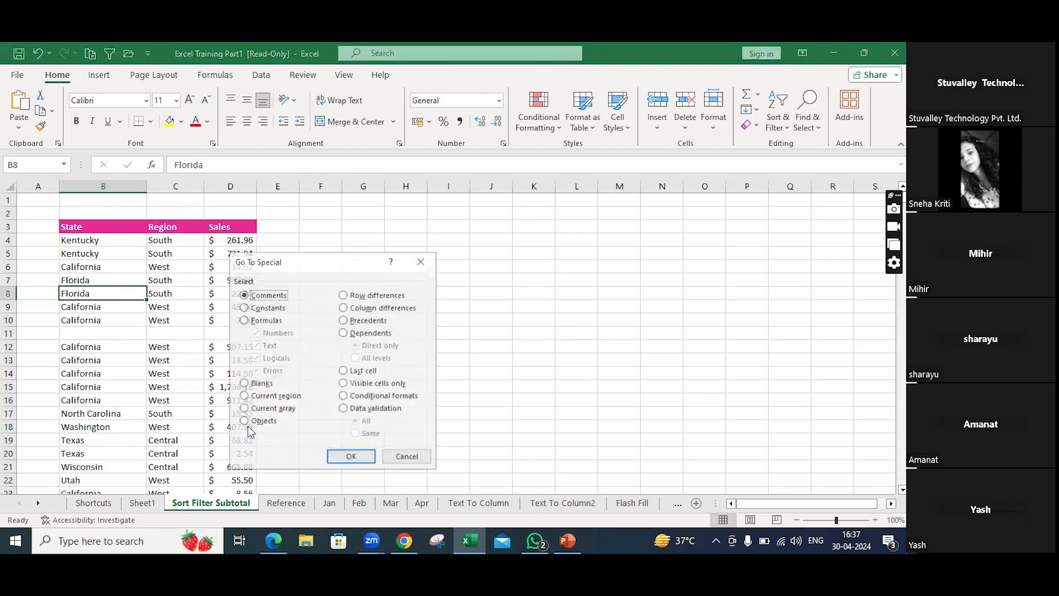
pyautogui.click(243, 385)
pyautogui.press('Return')
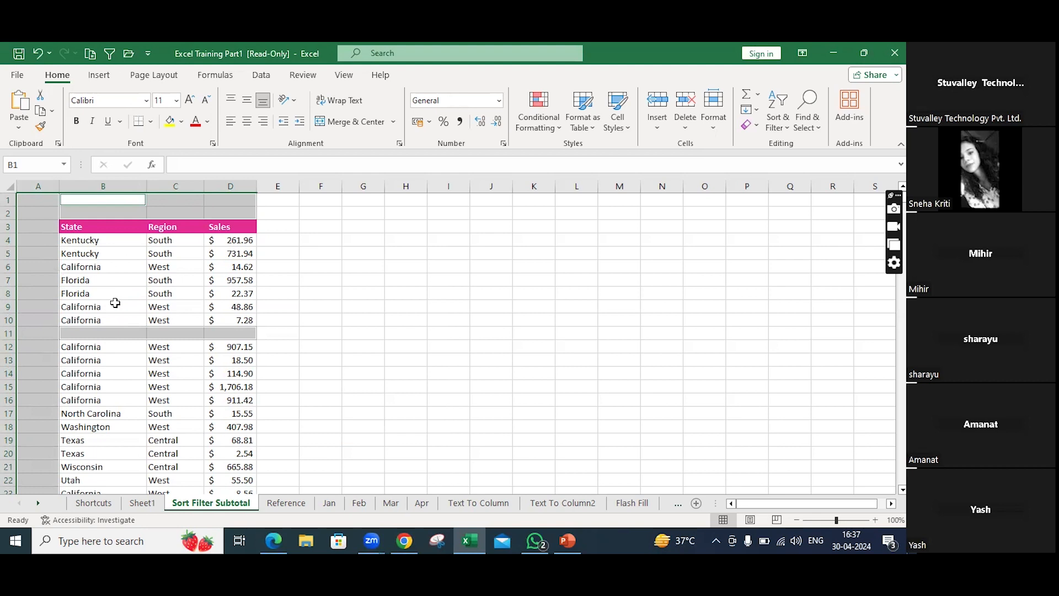
pyautogui.hotkey('ctrl', '-')
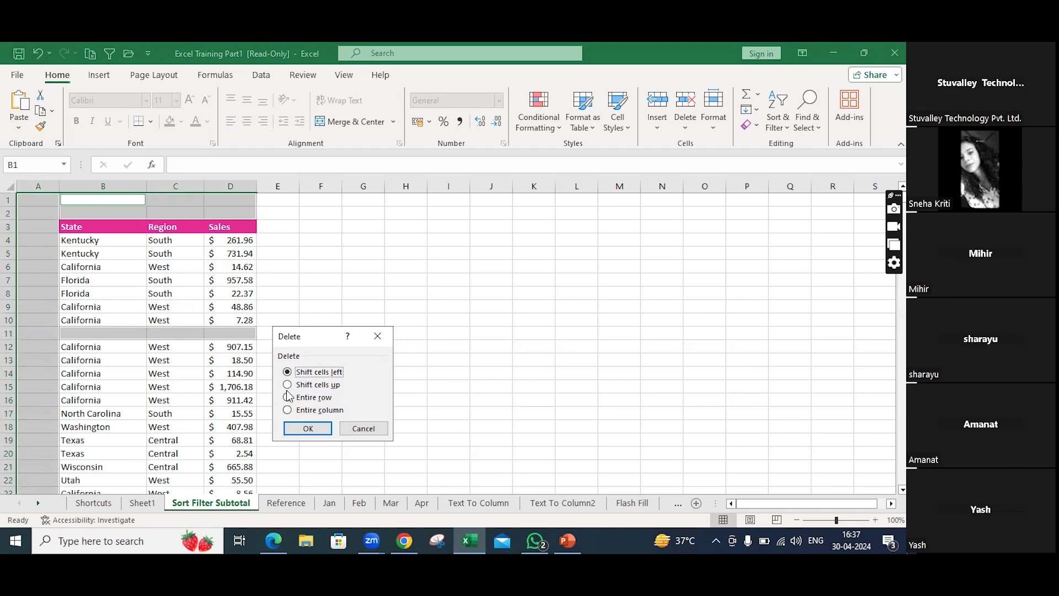
pyautogui.click(287, 385)
pyautogui.click(307, 428)
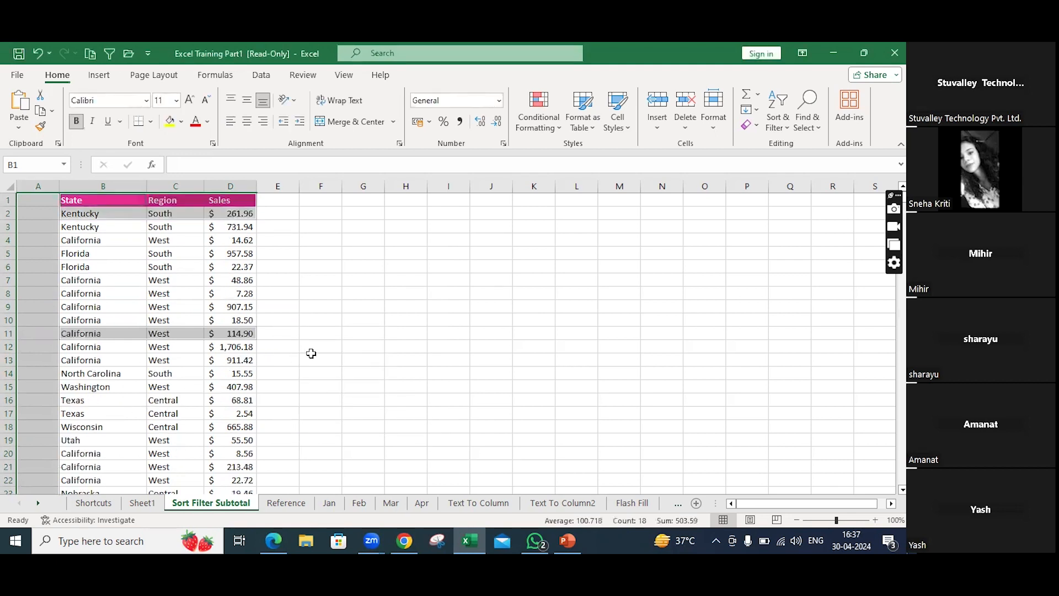
pyautogui.click(309, 358)
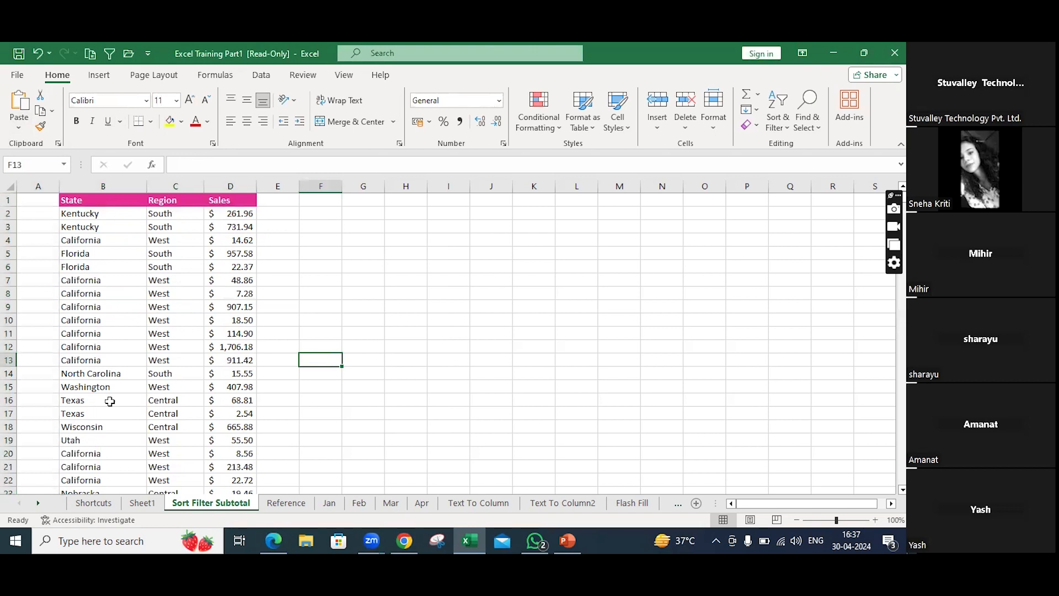
pyautogui.scroll(-3, 161, 307)
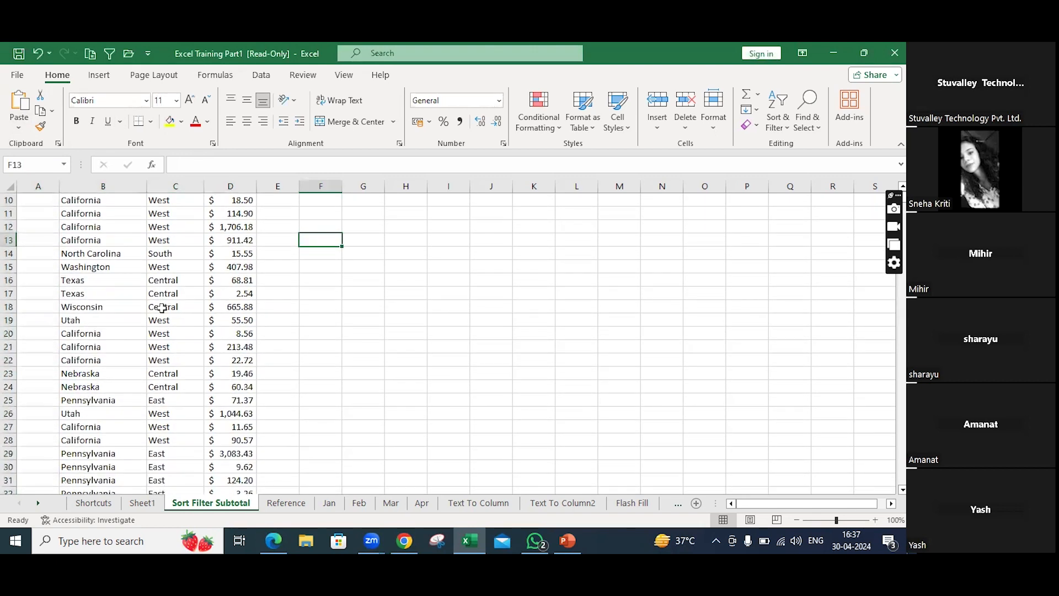
pyautogui.scroll(3, 161, 307)
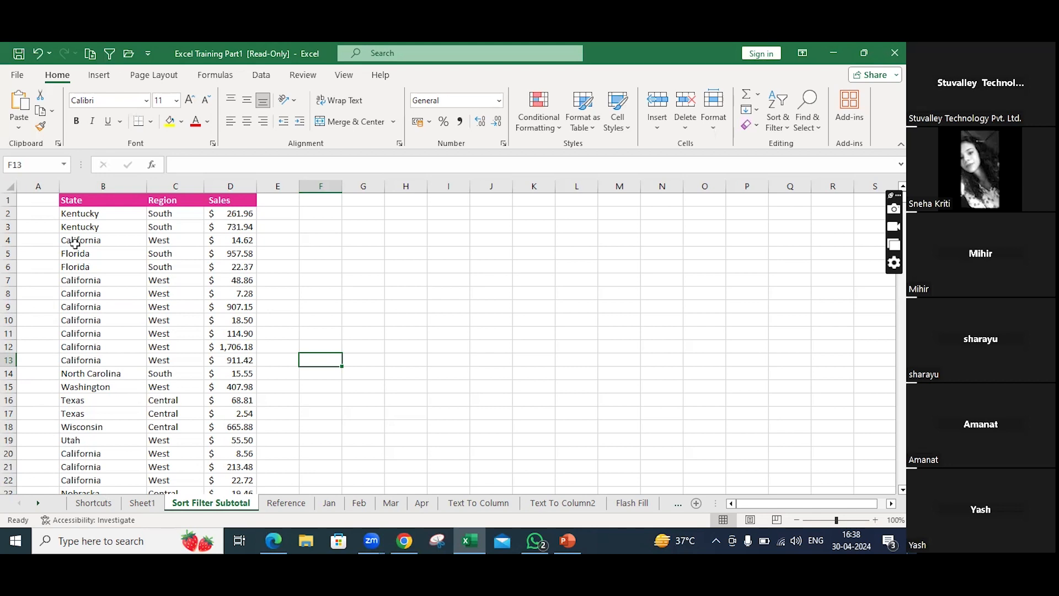
# Look up the Filter command and its shortcut among the Sort & Filter options without applying it.
pyautogui.press('alt')
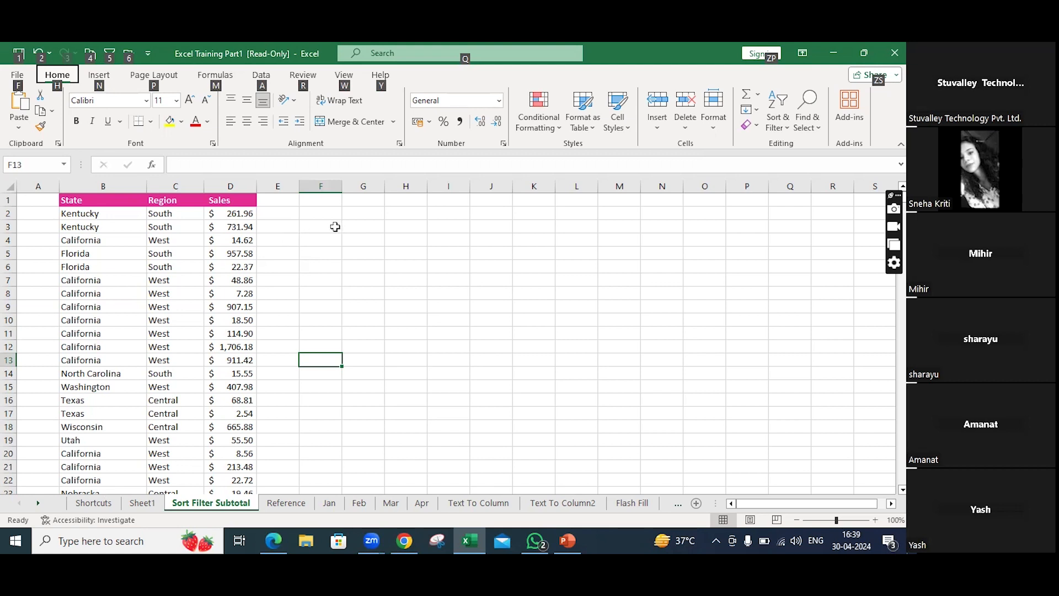
pyautogui.click(335, 226)
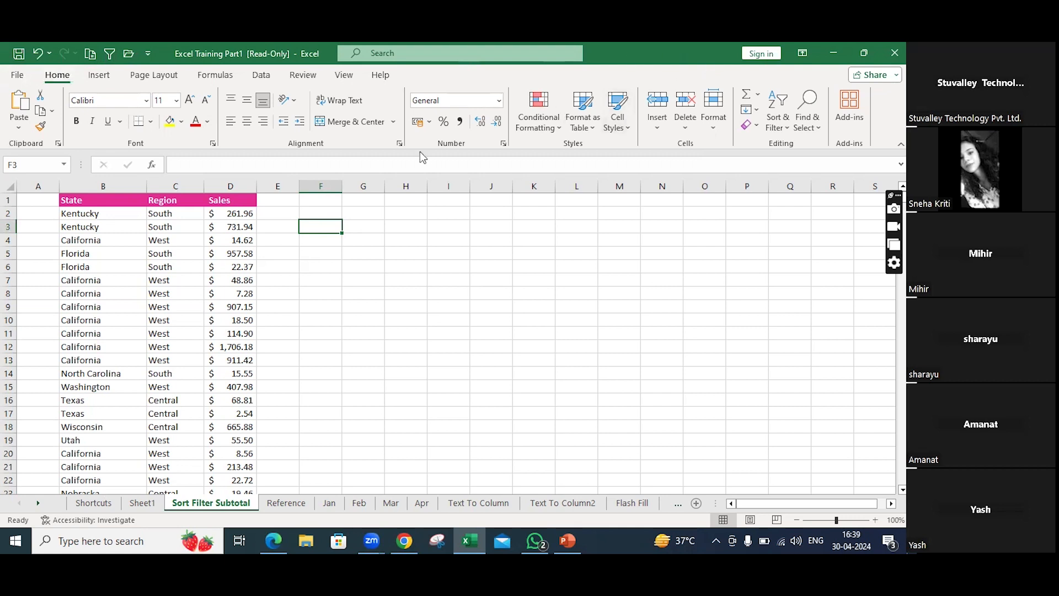
pyautogui.click(778, 123)
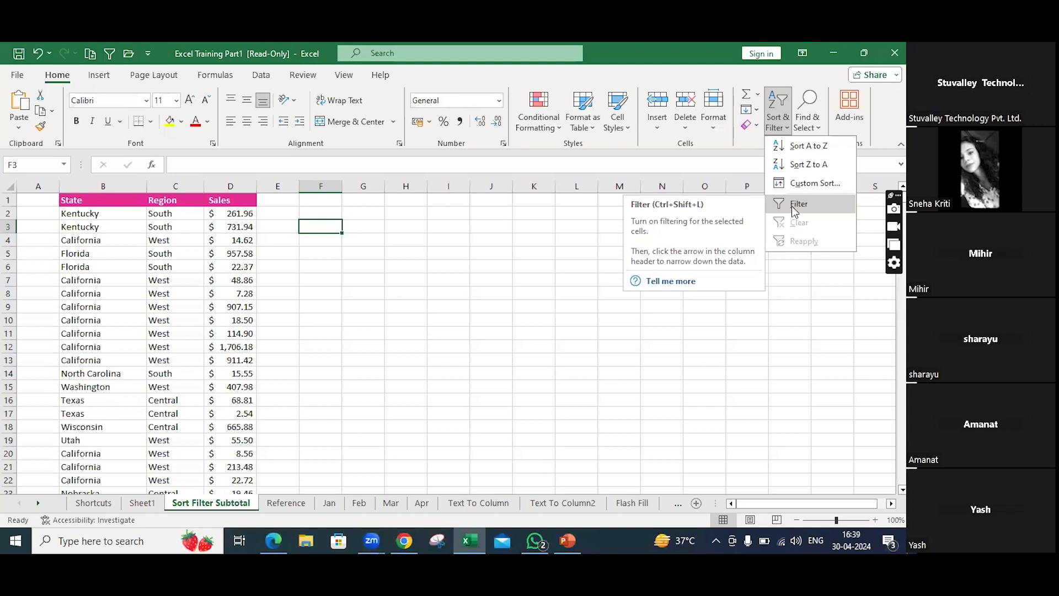
pyautogui.click(512, 257)
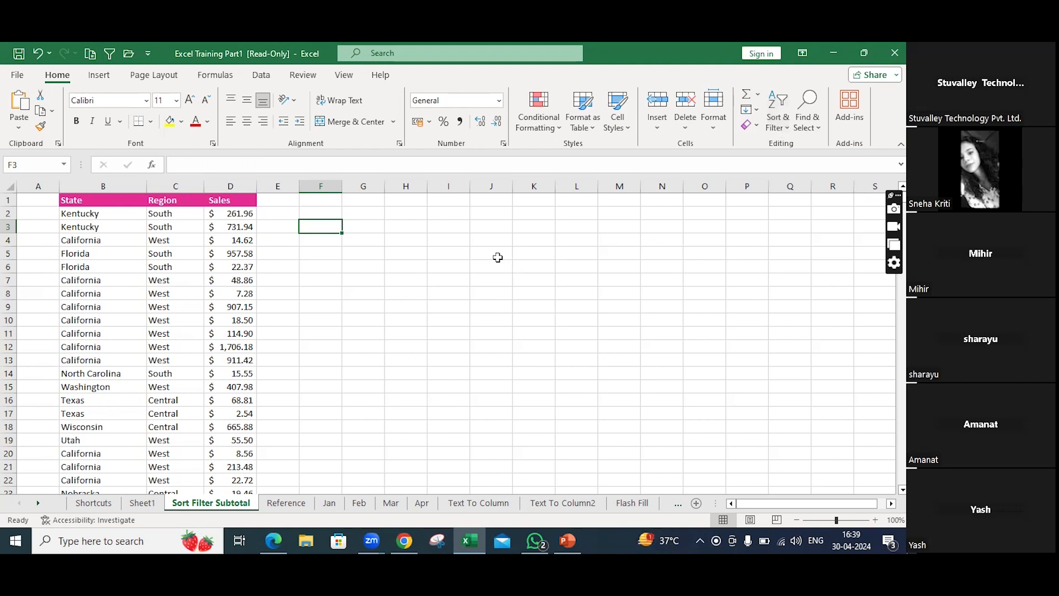
# Turn filtering on for the State, Region and Sales header cells and turn it off again.
pyautogui.moveTo(110, 201); pyautogui.dragTo(232, 202)
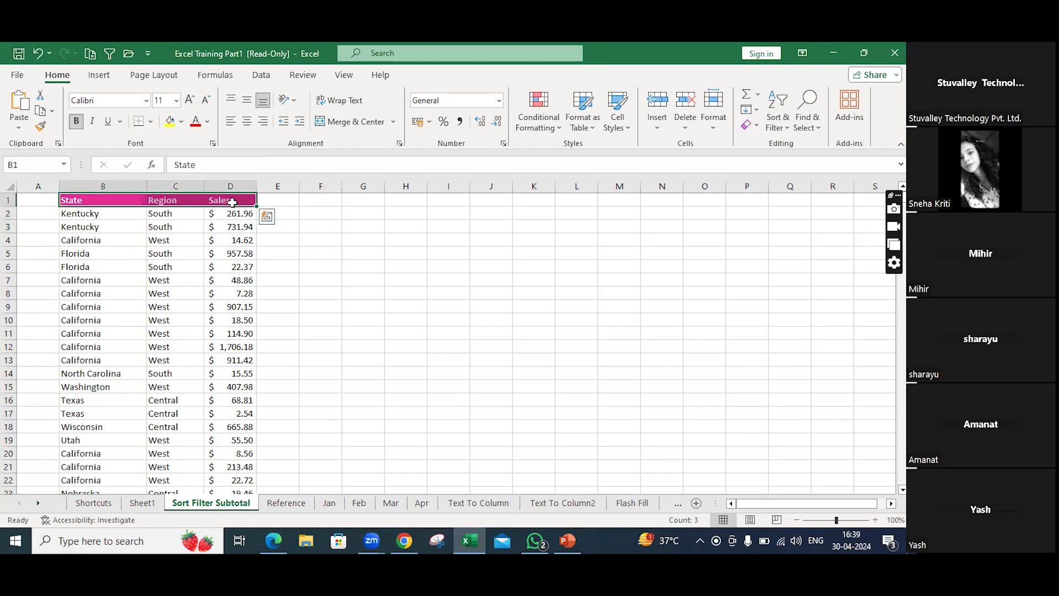
pyautogui.hotkey('ctrl', 'shift', 'l')
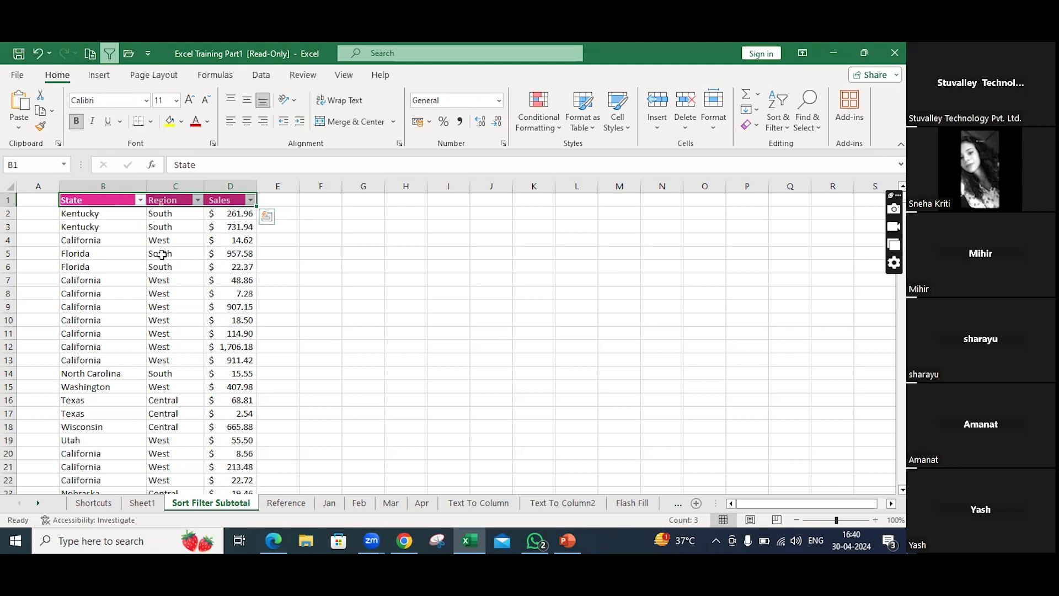
pyautogui.hotkey('ctrl', 'shift', 'l')
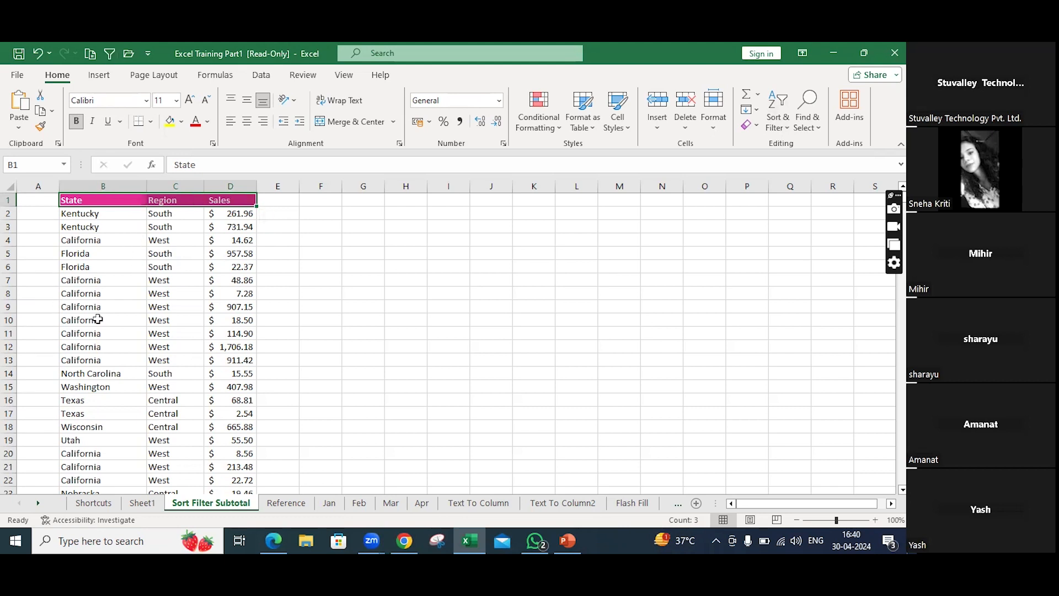
# Toggle the table's header filters on and off with only cell B10 selected.
pyautogui.click(96, 319)
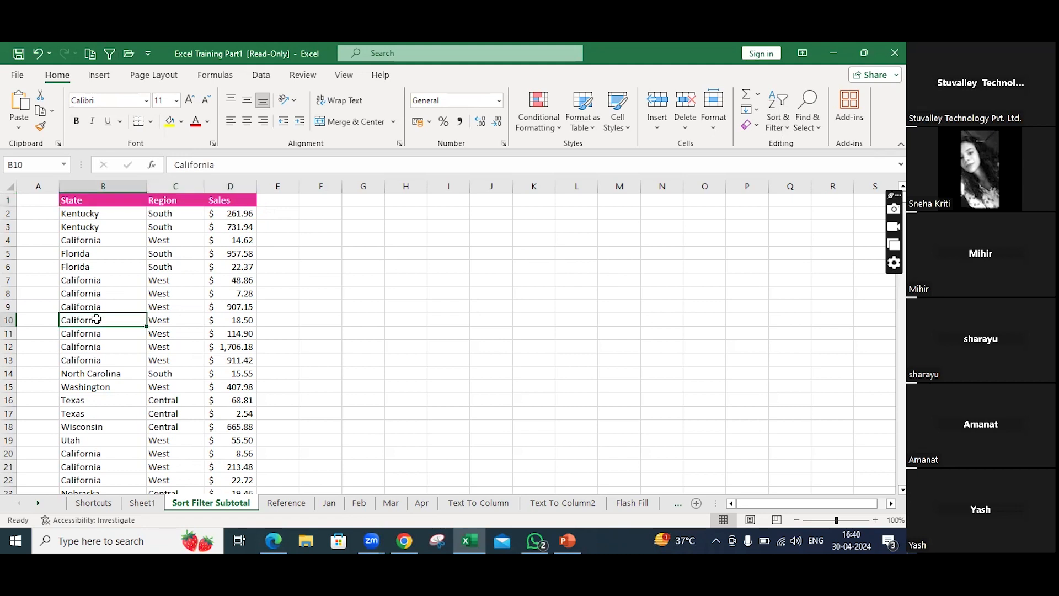
pyautogui.hotkey('ctrl', 'shift', 'l')
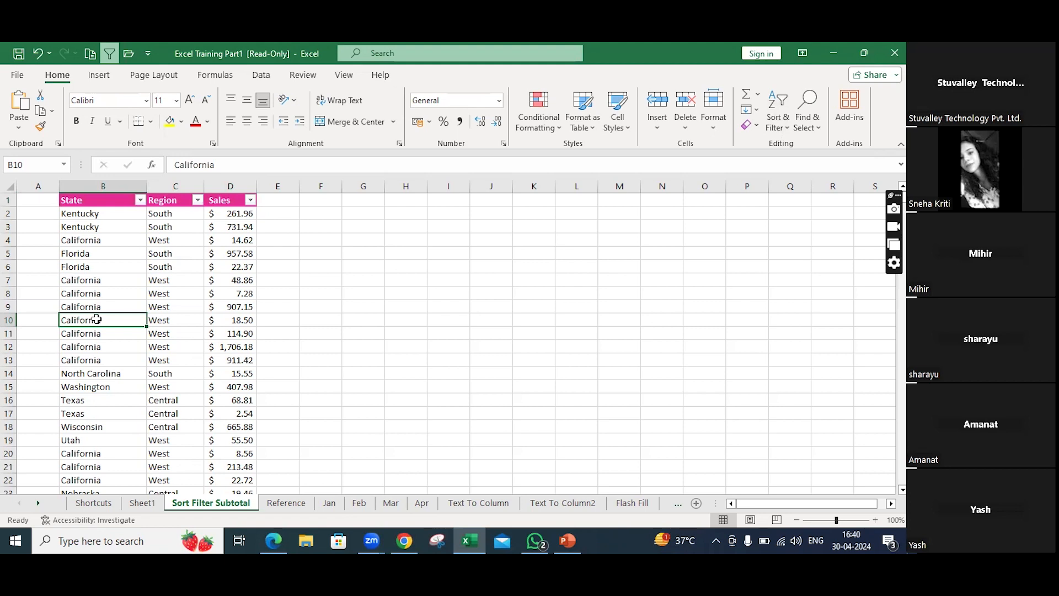
pyautogui.hotkey('ctrl', 'shift', 'l')
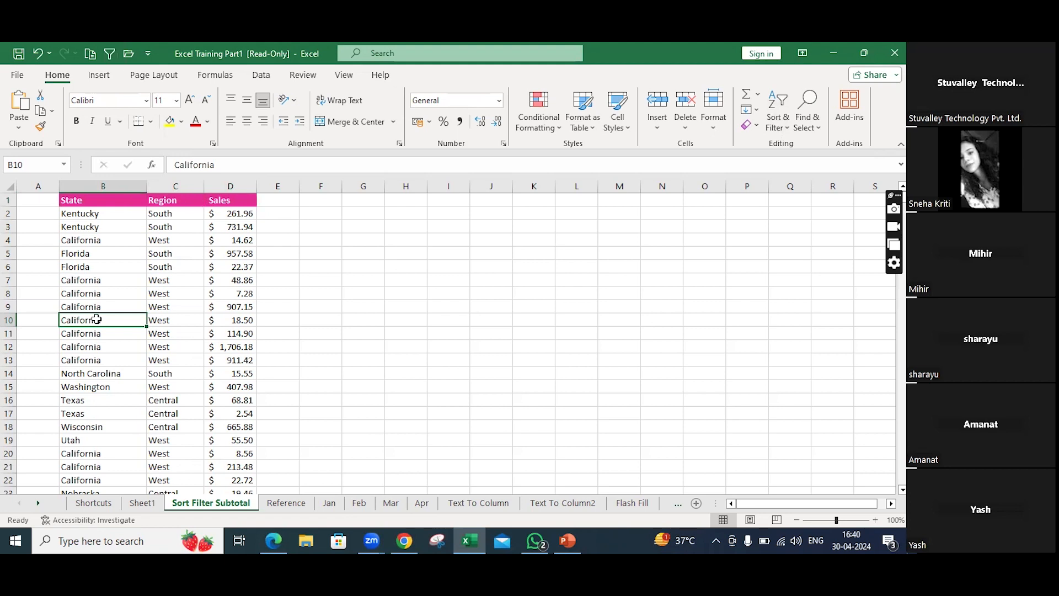
# Apply a filter to the data row in cells B10:D10 and deselect the range.
pyautogui.moveTo(97, 319); pyautogui.dragTo(240, 316)
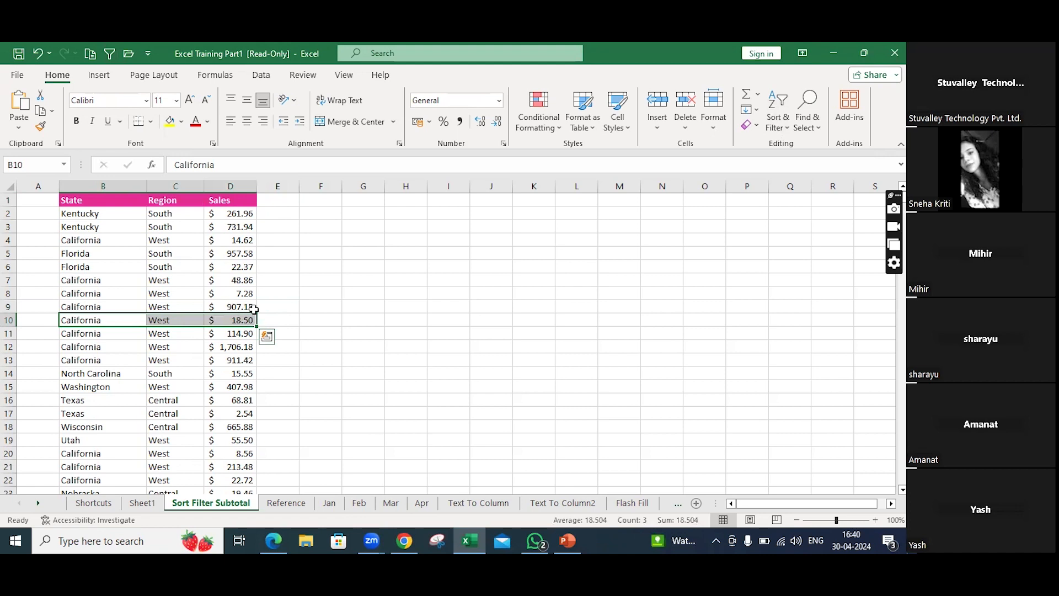
pyautogui.click(775, 132)
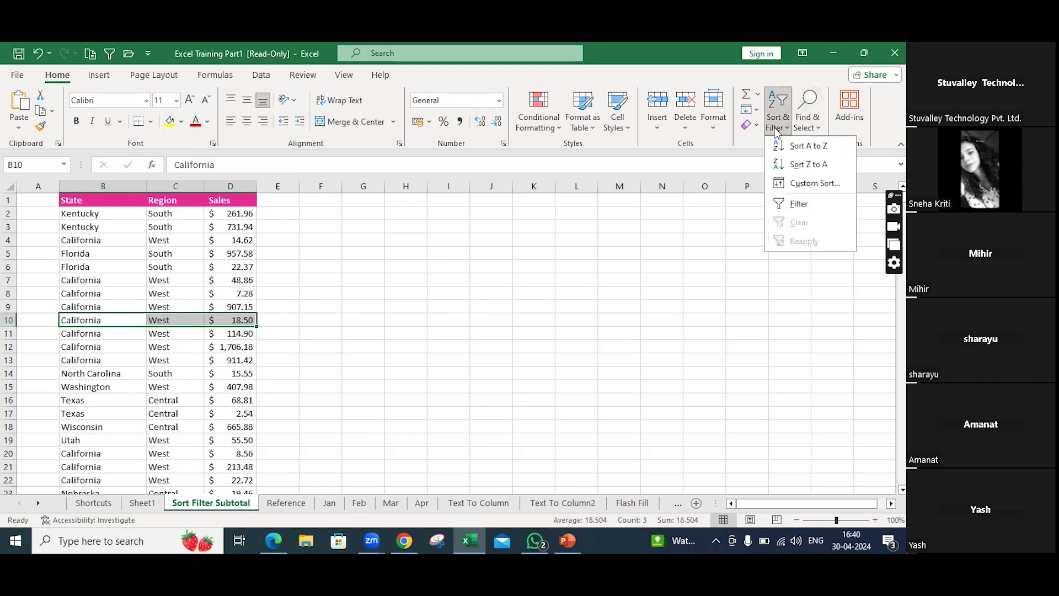
pyautogui.click(794, 201)
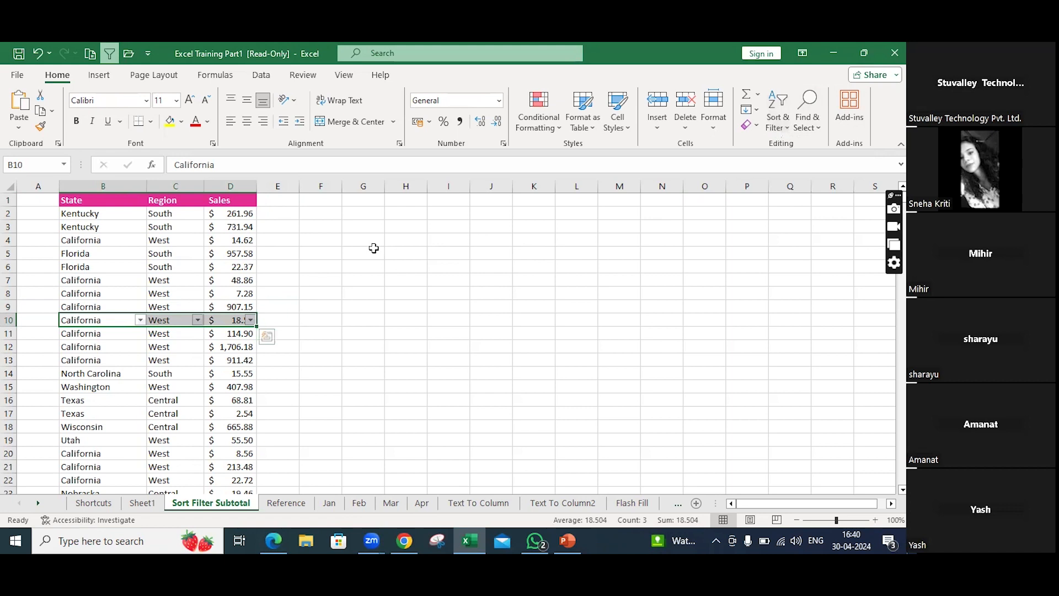
pyautogui.click(370, 251)
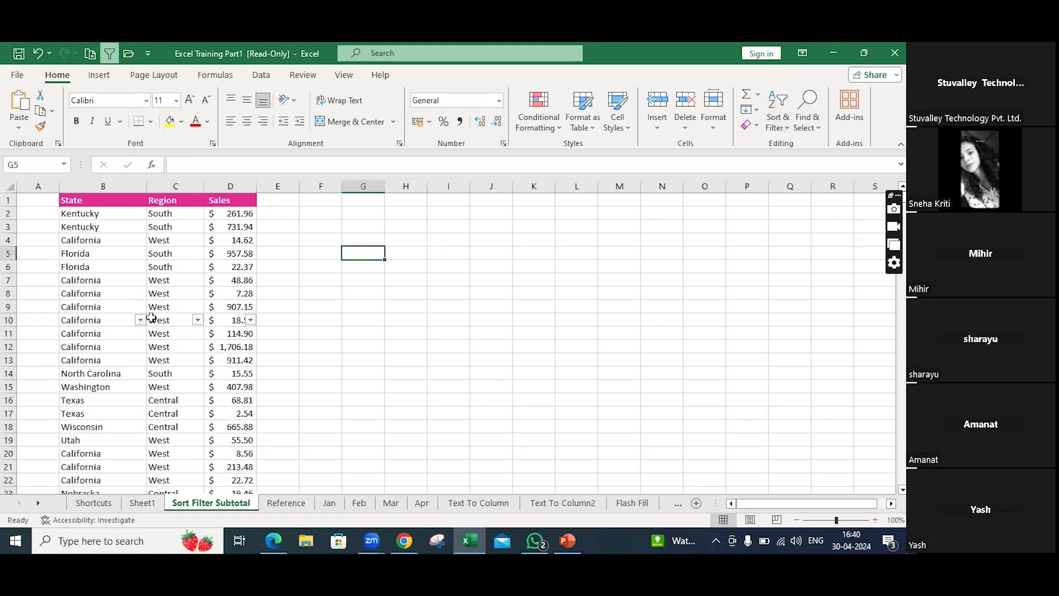
# Check the filter list on cell B10, keeping every value selected, and remove the filter from row 10.
pyautogui.click(141, 320)
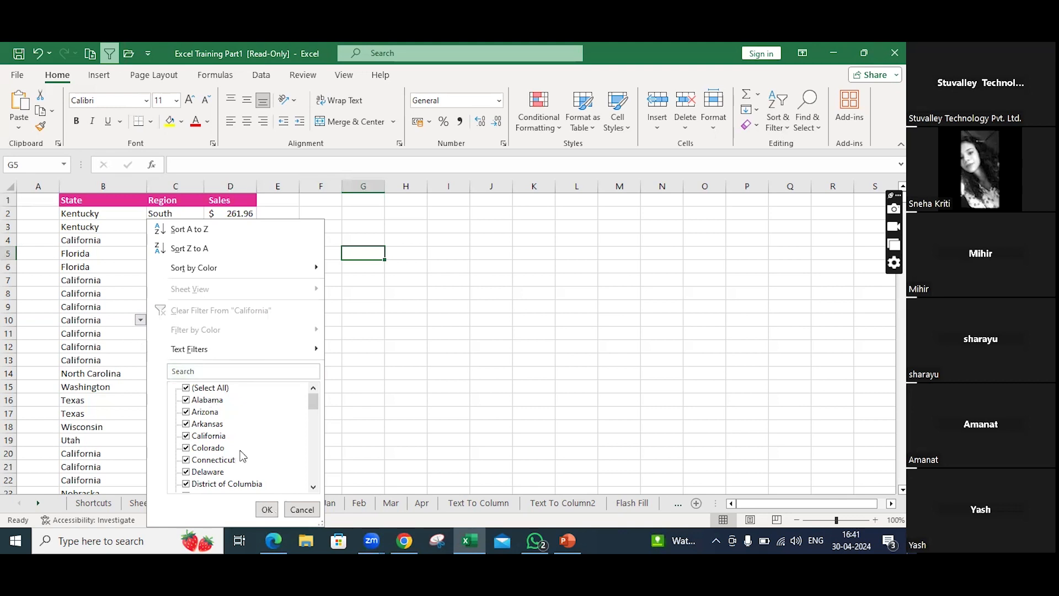
pyautogui.click(266, 508)
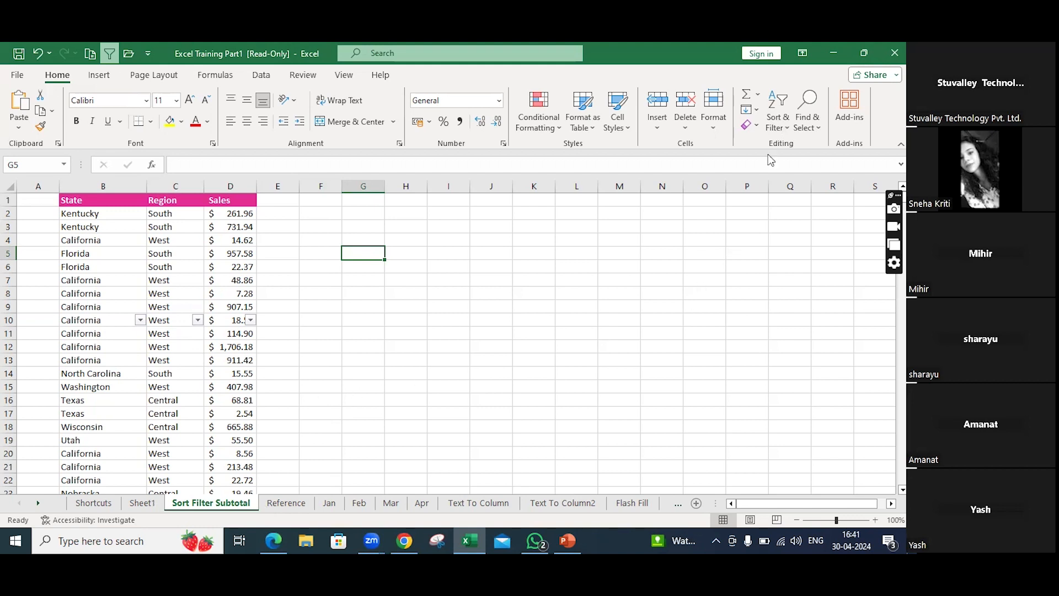
pyautogui.click(792, 132)
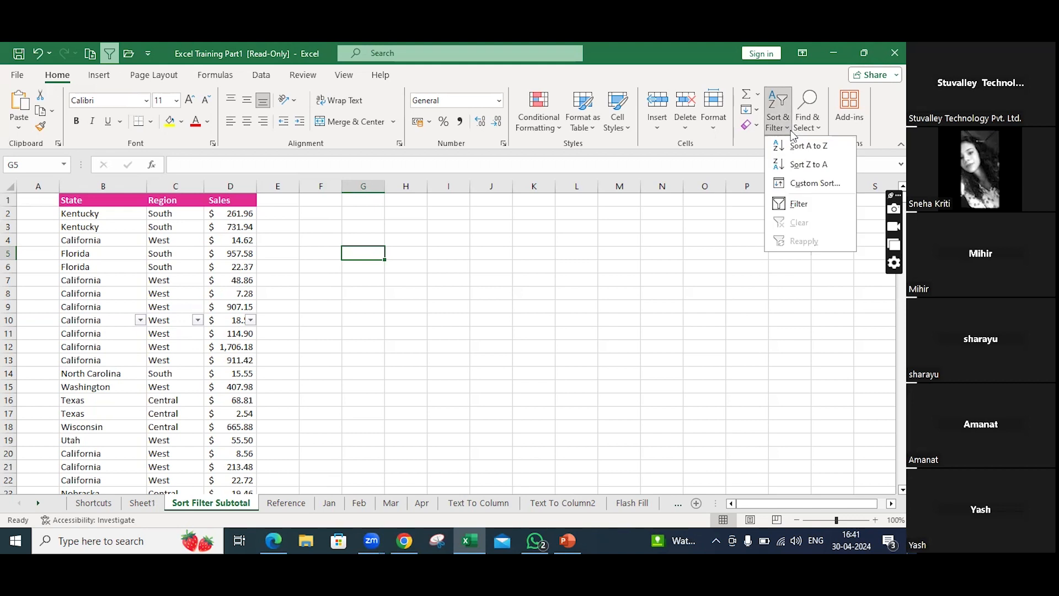
pyautogui.click(805, 204)
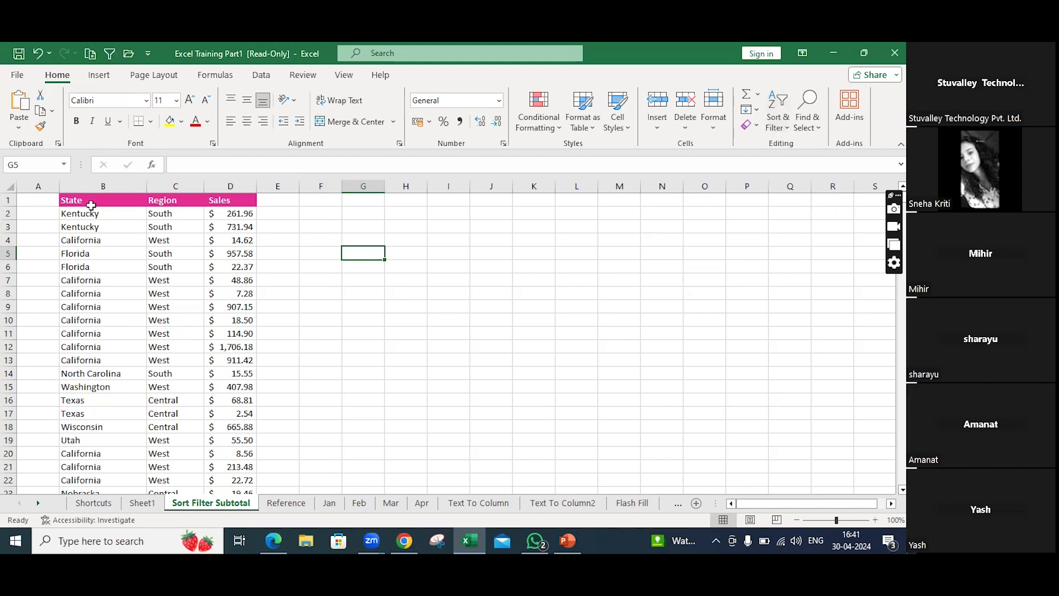
# Select the State, Region and Sales headers in row 1 and turn on filtering for them.
pyautogui.click(92, 202)
pyautogui.moveTo(92, 203); pyautogui.dragTo(219, 207)
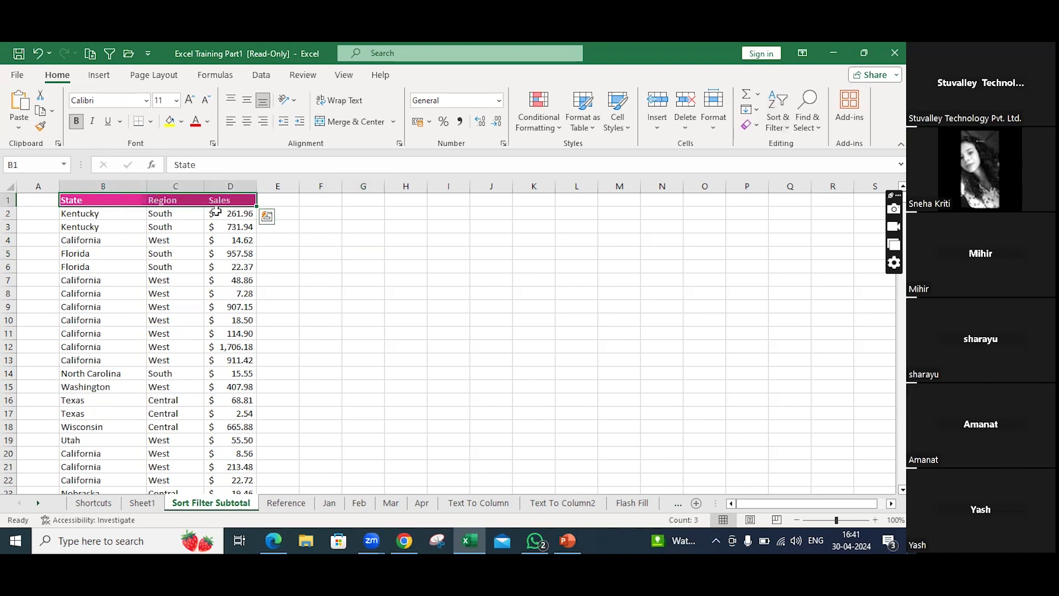
pyautogui.hotkey('ctrl', 'shift', 'l')
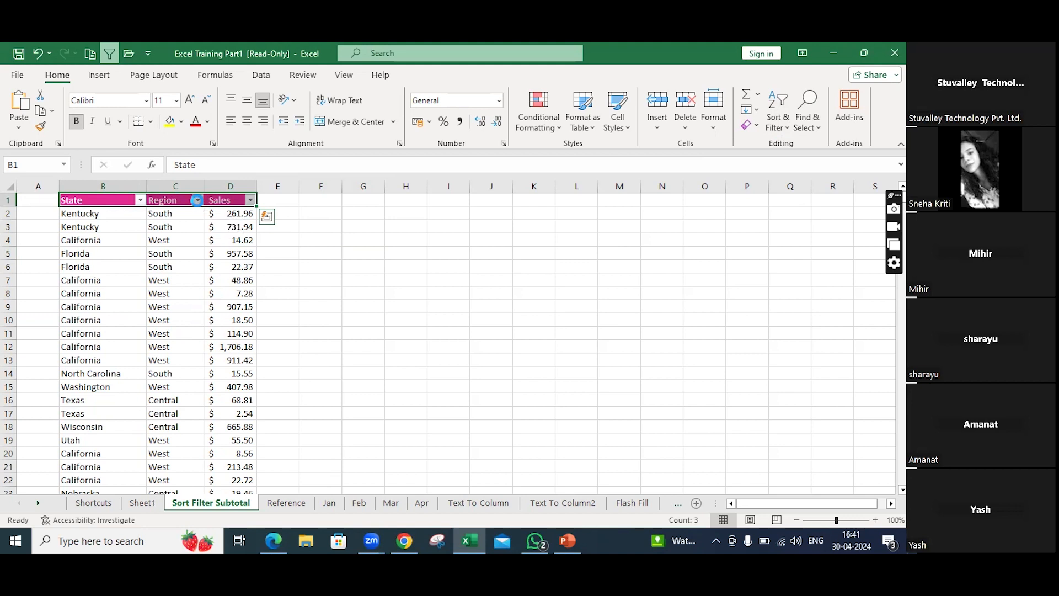
# Filter the Region column to show only South and look through the filtered rows.
pyautogui.click(198, 202)
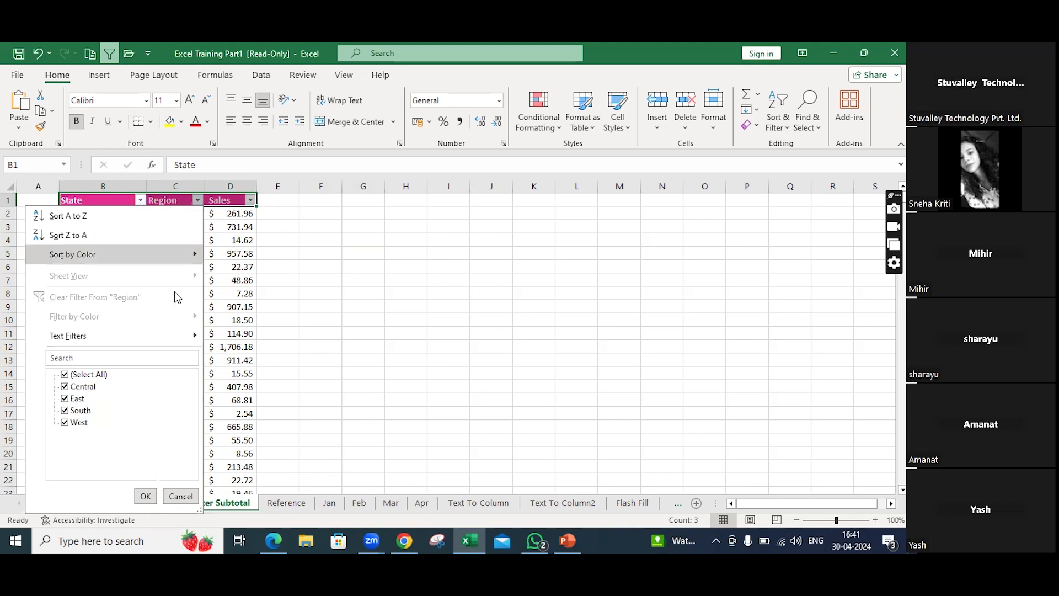
pyautogui.click(65, 374)
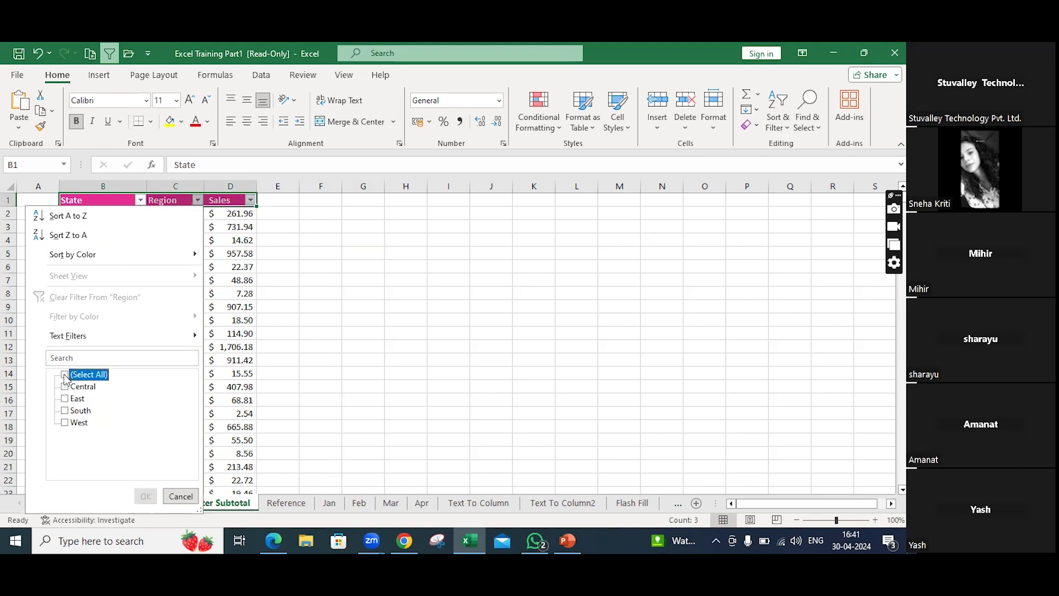
pyautogui.click(65, 411)
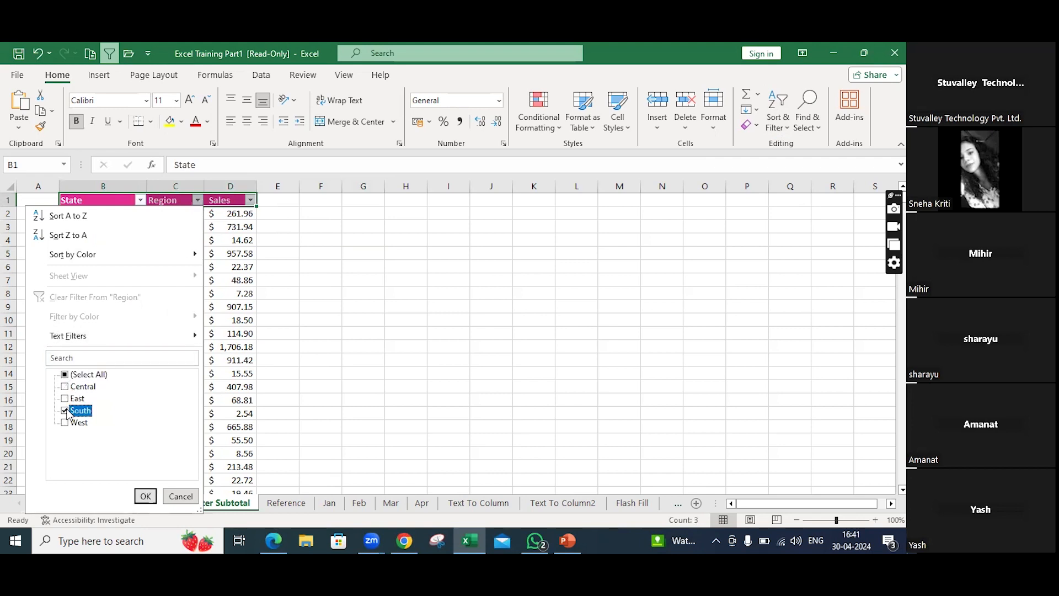
pyautogui.click(145, 496)
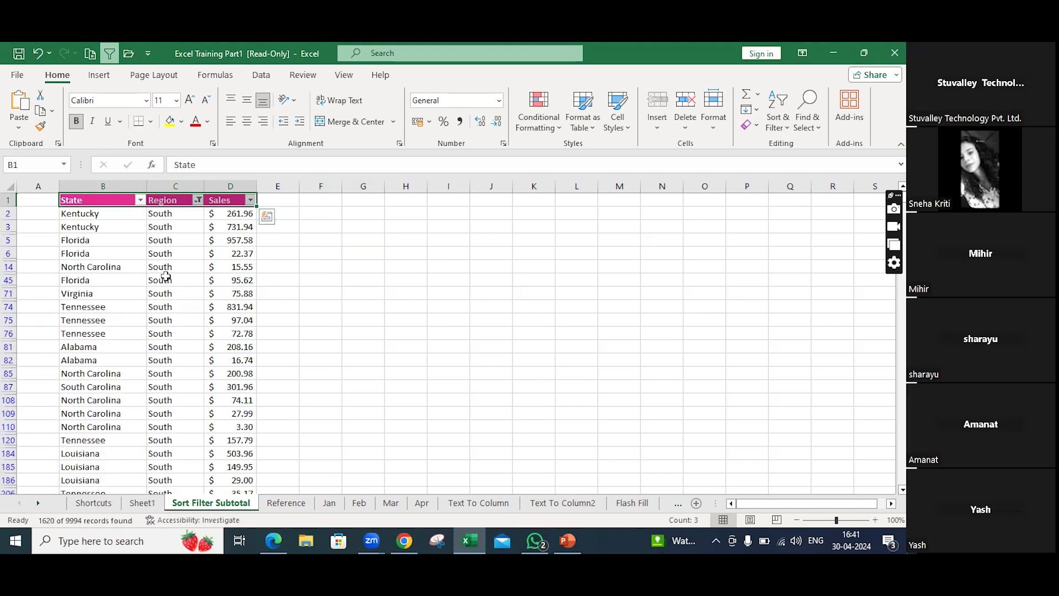
pyautogui.scroll(-7, 163, 261)
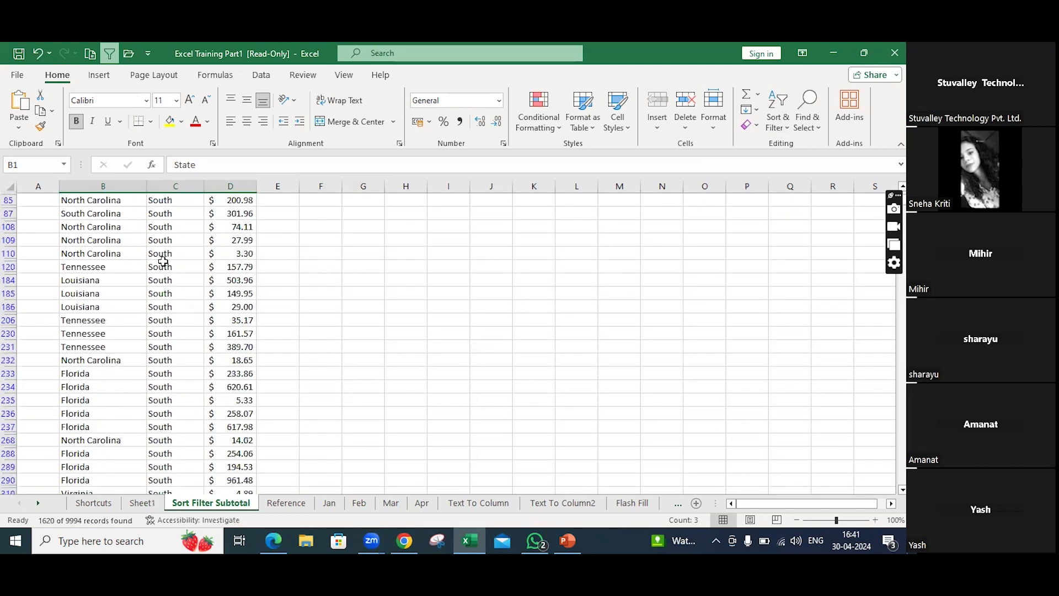
pyautogui.scroll(8, 163, 261)
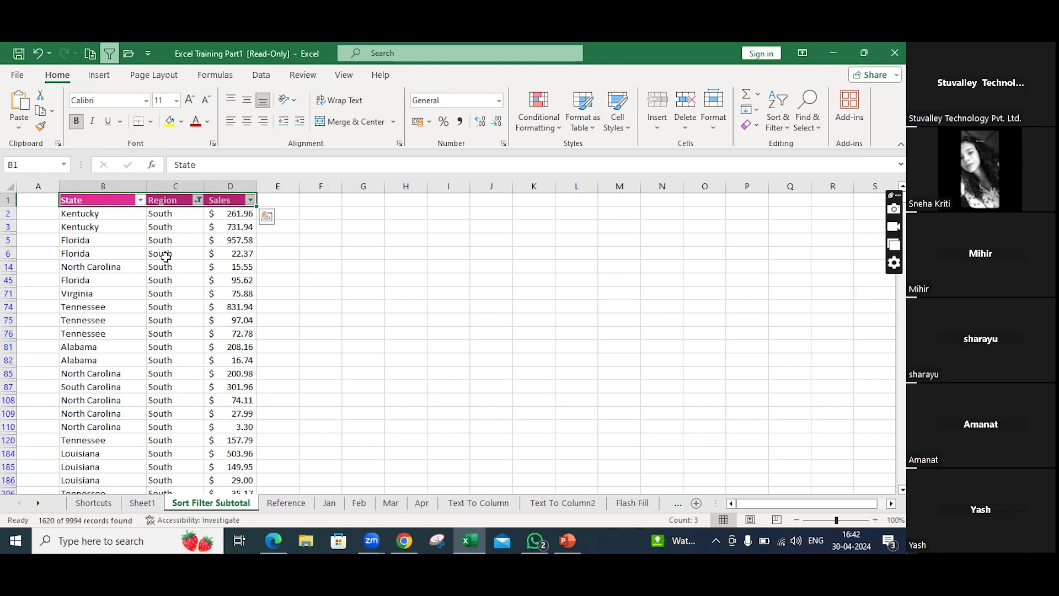
# Filter the State column to show only Florida within the South region and look through the rows.
pyautogui.click(140, 200)
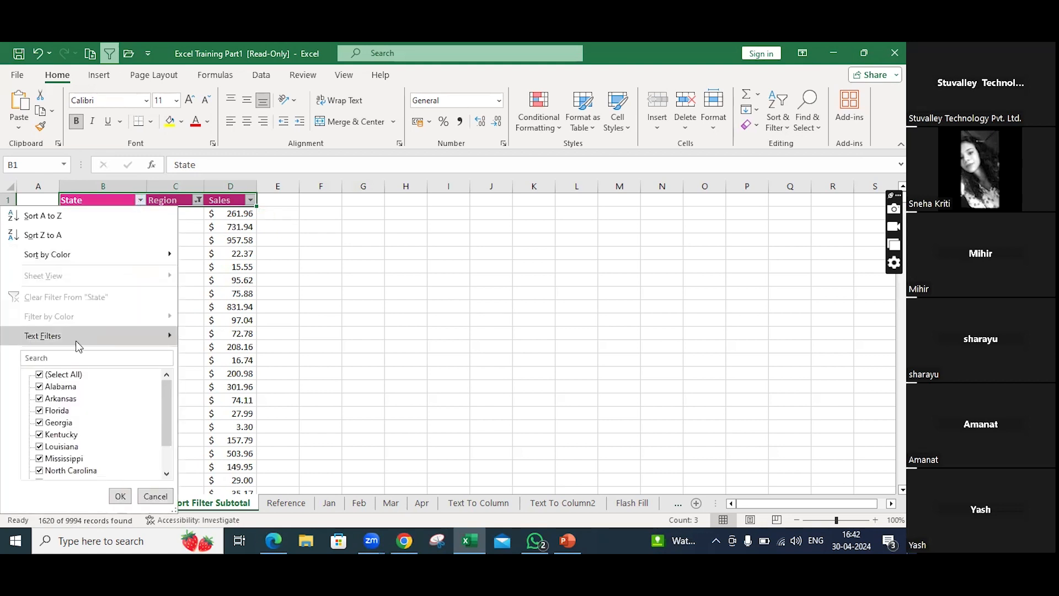
pyautogui.click(39, 375)
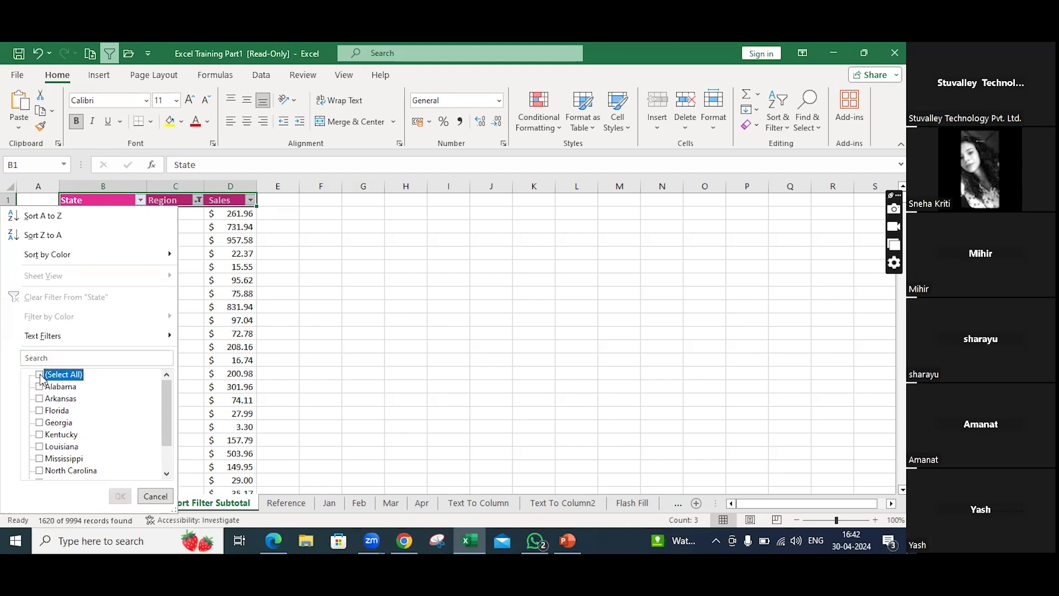
pyautogui.click(39, 411)
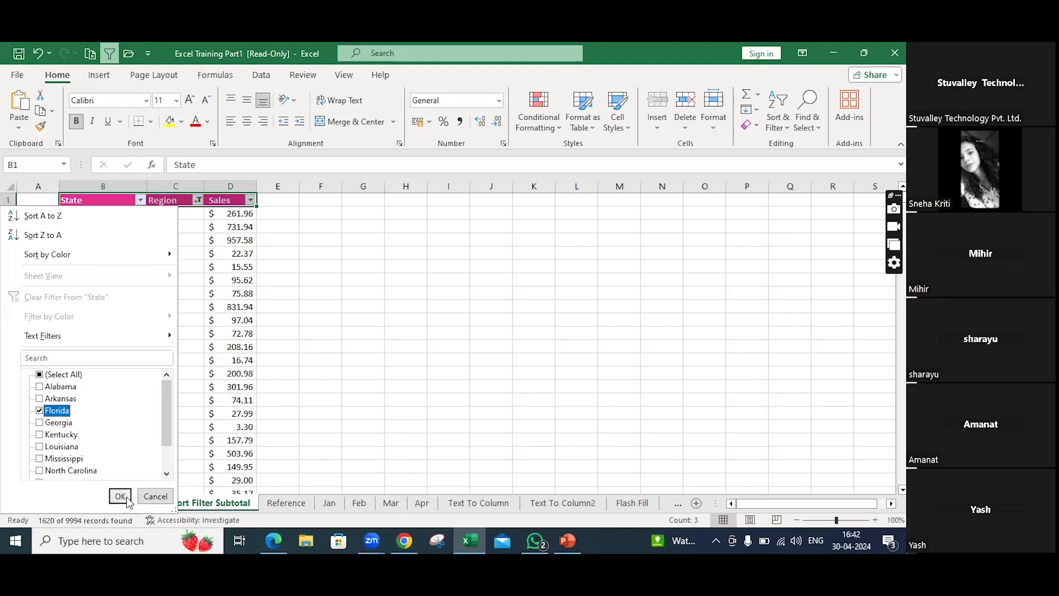
pyautogui.click(124, 497)
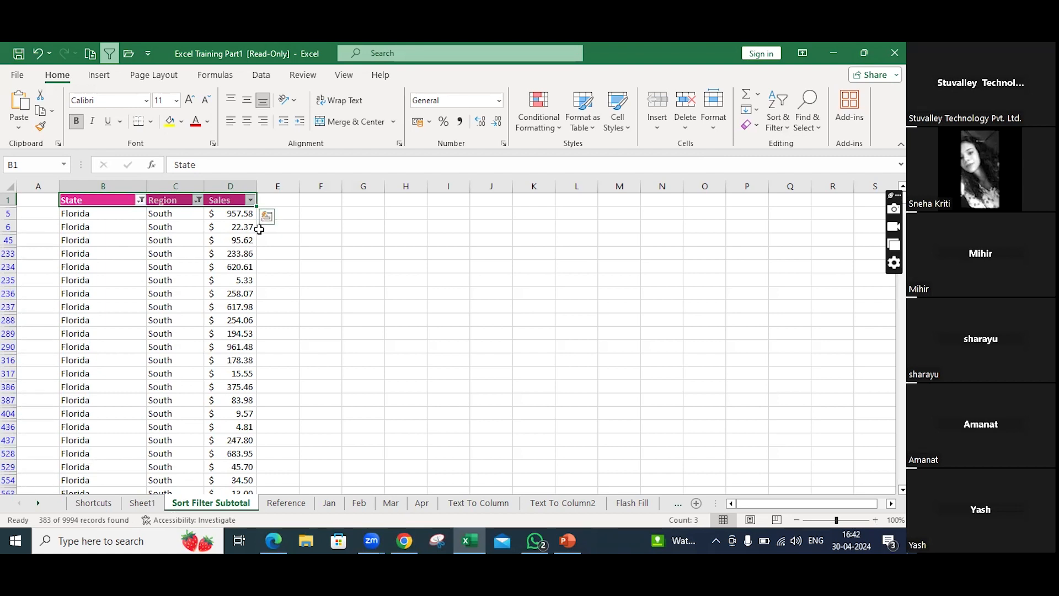
pyautogui.scroll(-5, 241, 263)
pyautogui.scroll(5, 240, 263)
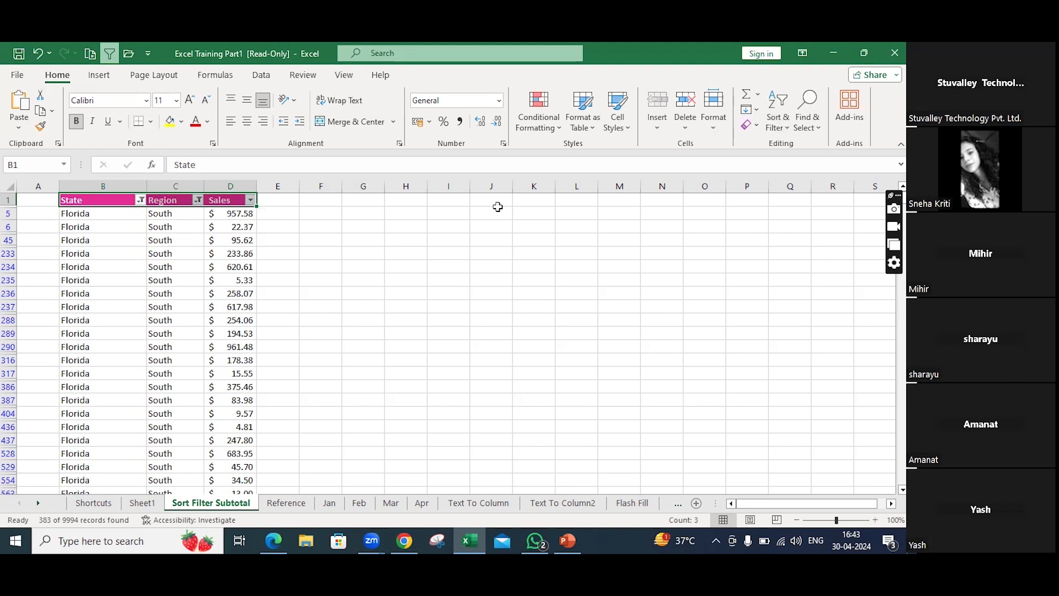
# Clear the State and Region filters and turn off filtering for the table.
pyautogui.click(782, 119)
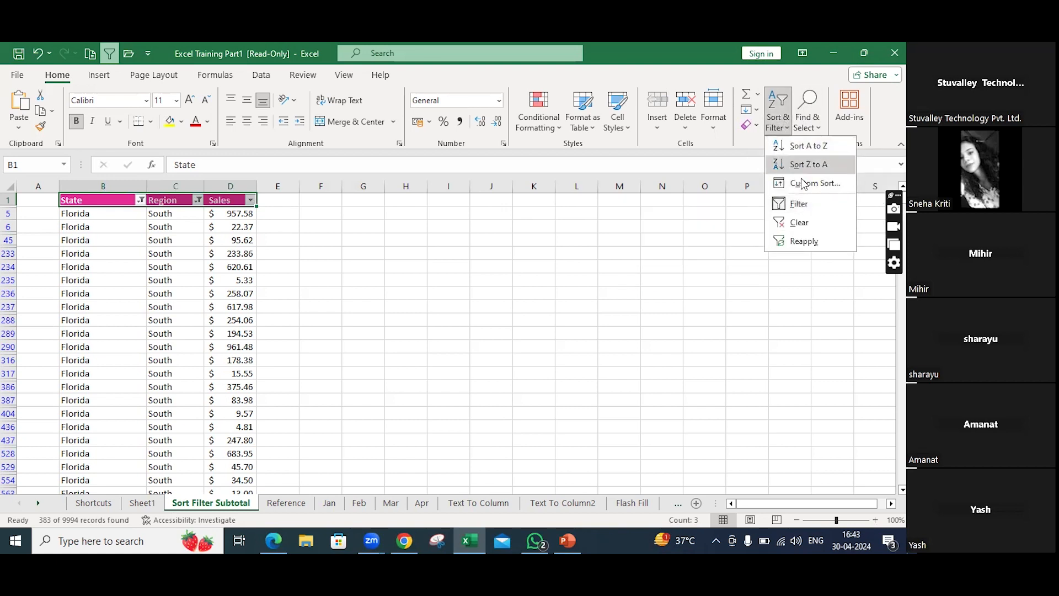
pyautogui.click(800, 224)
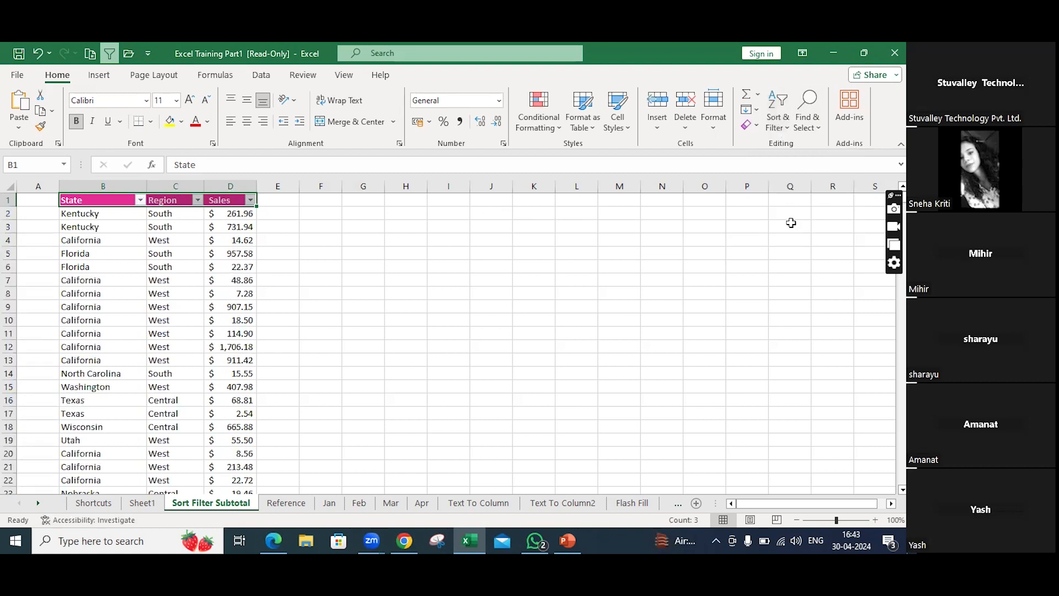
pyautogui.click(778, 113)
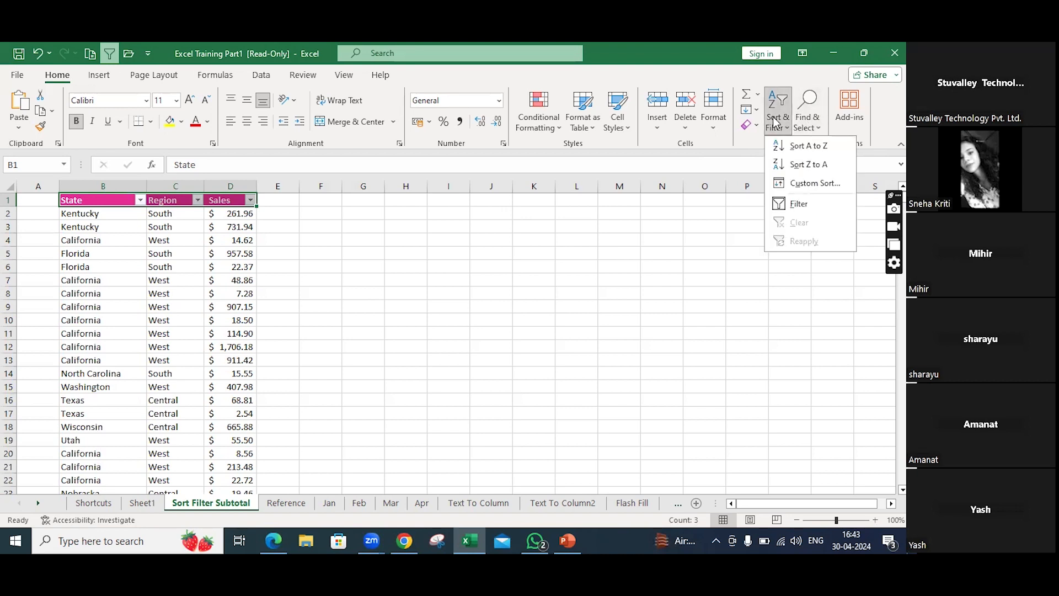
pyautogui.click(786, 209)
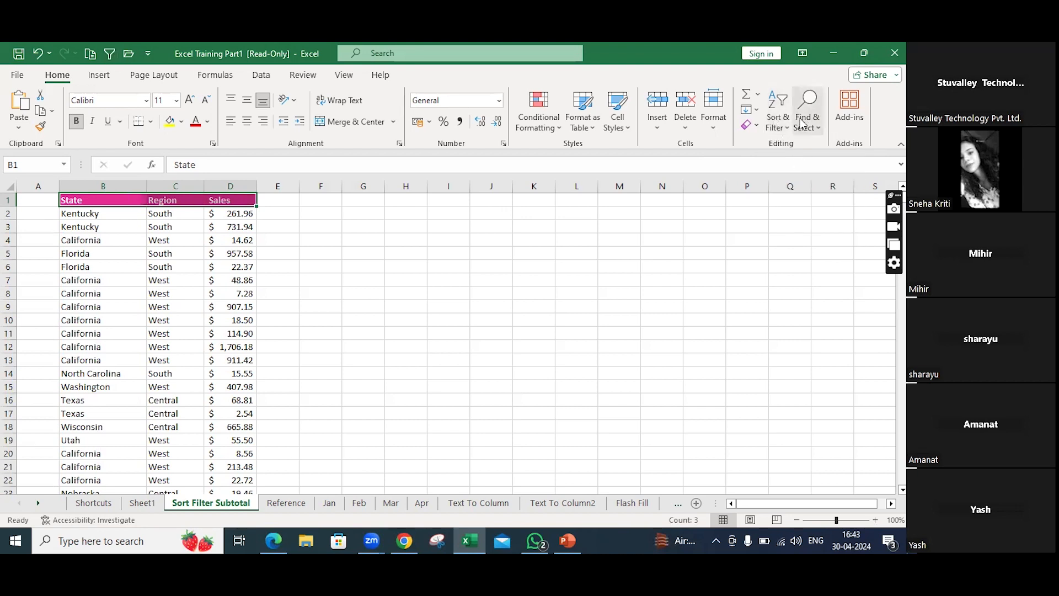
# Reapply the Filter command to the header row of the table and deselect the headers.
pyautogui.click(776, 116)
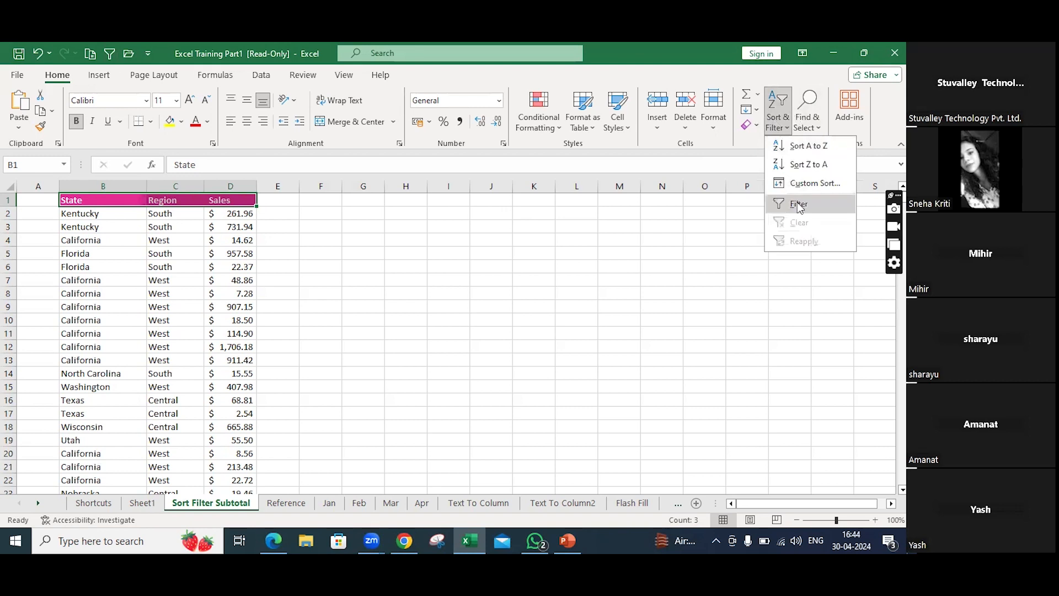
pyautogui.click(799, 207)
pyautogui.click(573, 225)
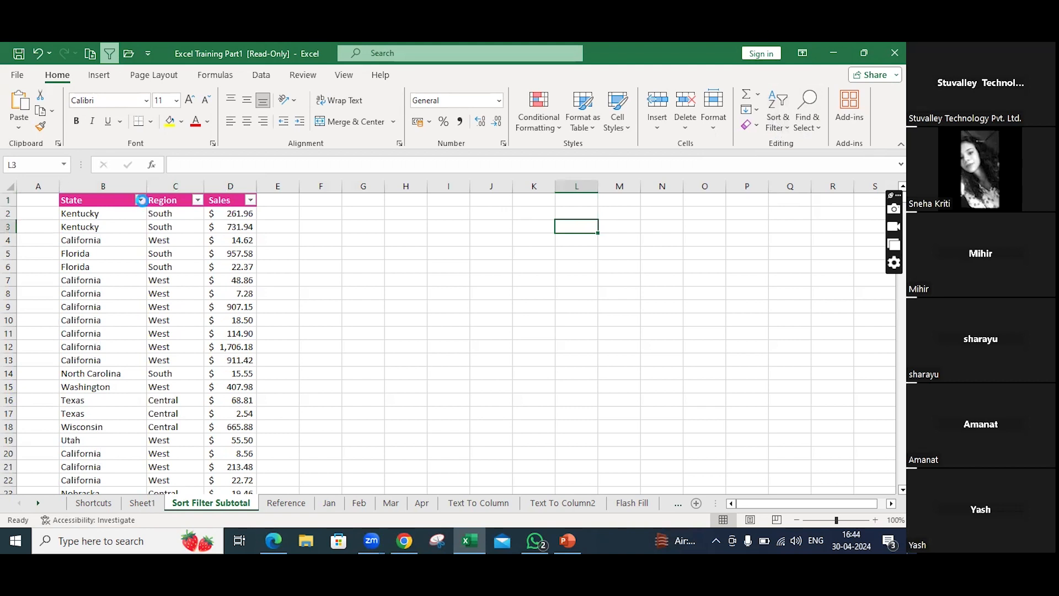
# Filter the State column to show only California.
pyautogui.click(141, 199)
pyautogui.click(40, 375)
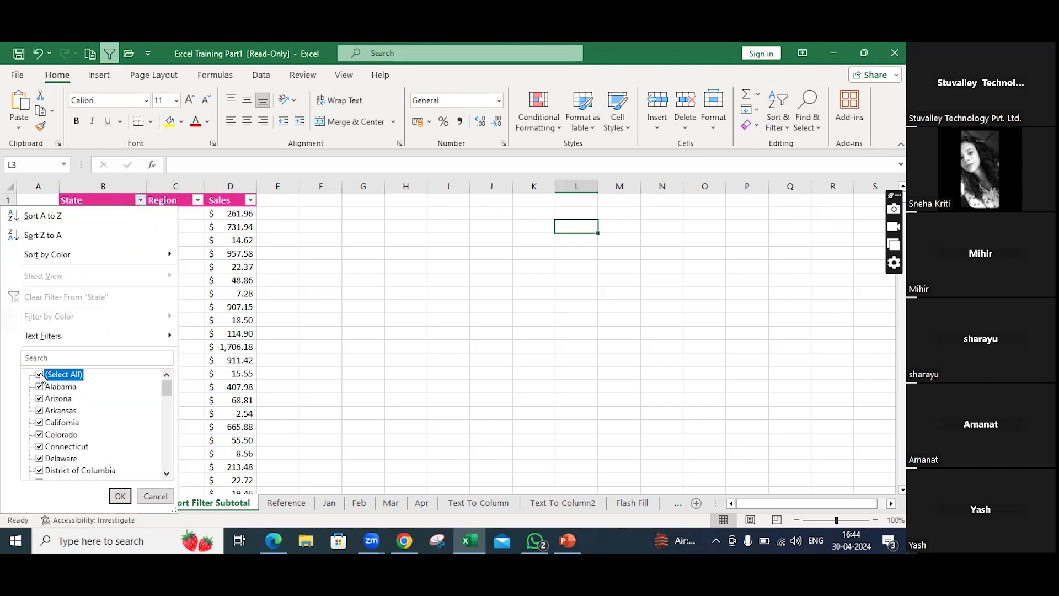
pyautogui.click(40, 423)
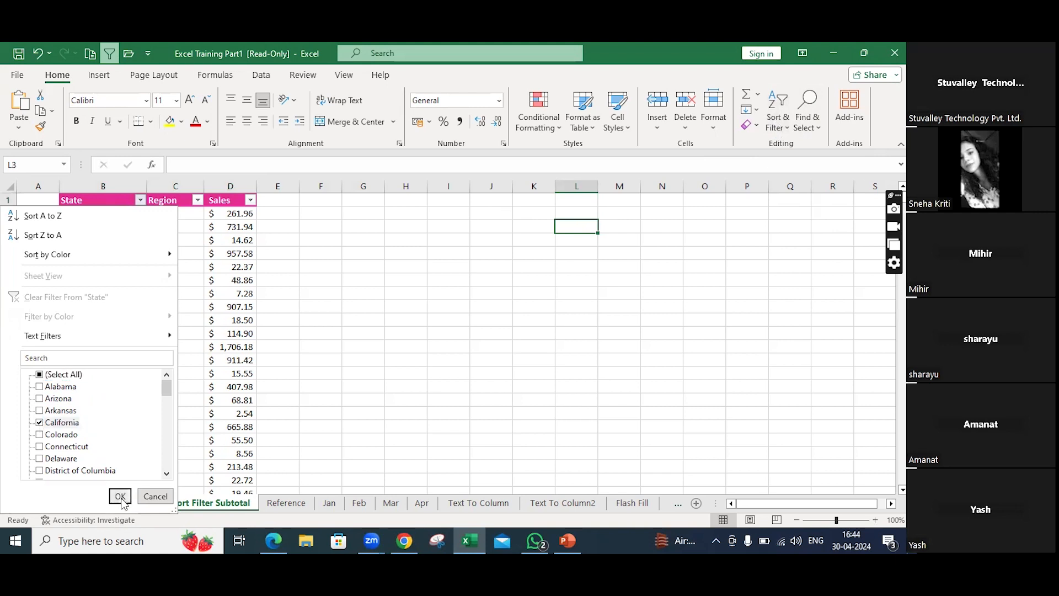
pyautogui.click(120, 496)
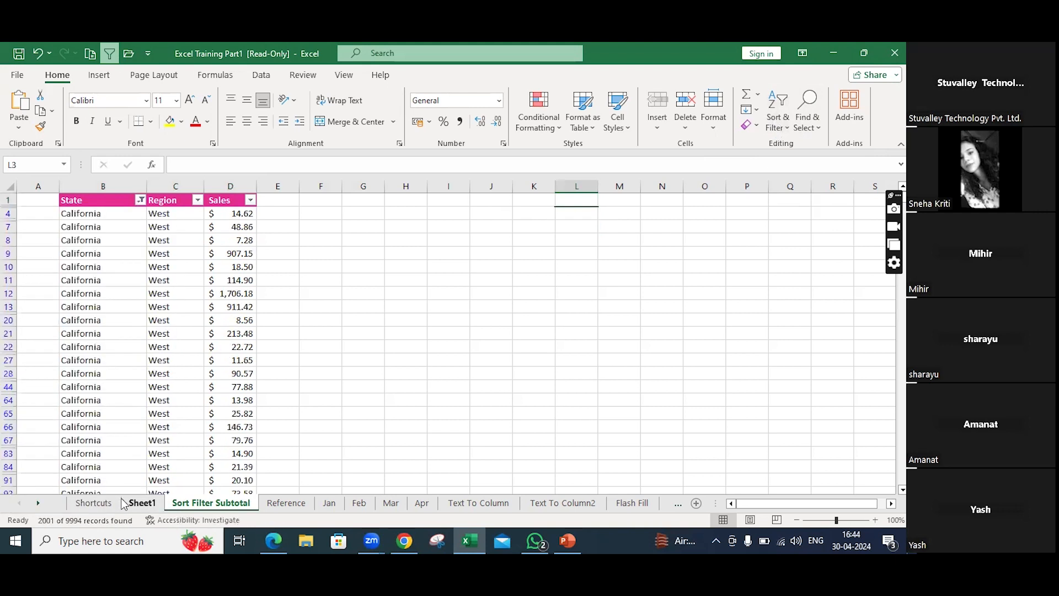
# Check which regions the Region filter offers for the California rows, keeping West selected.
pyautogui.click(196, 199)
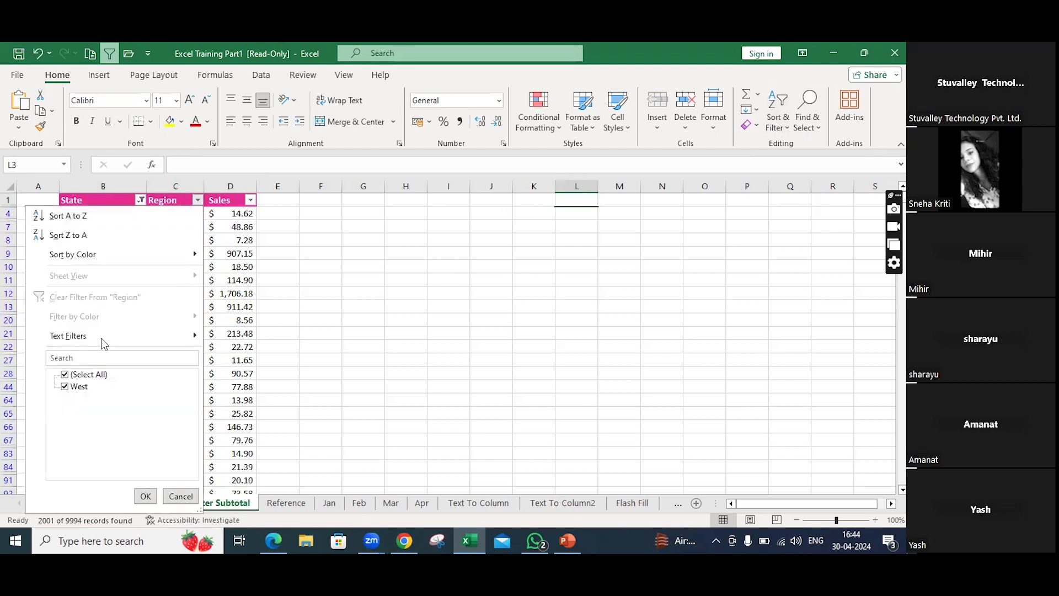
pyautogui.click(64, 375)
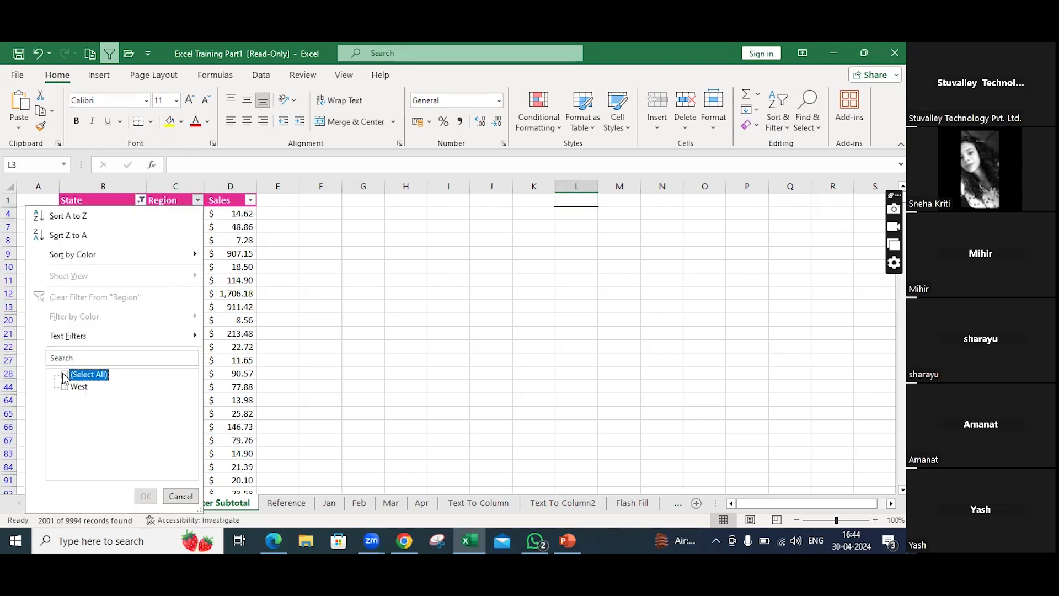
pyautogui.click(65, 375)
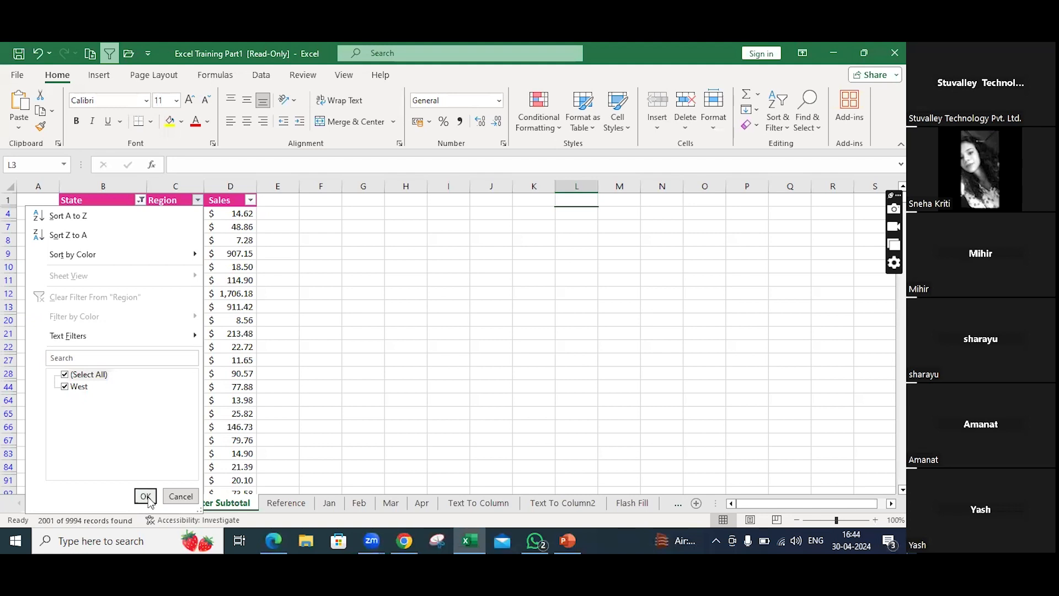
pyautogui.click(145, 496)
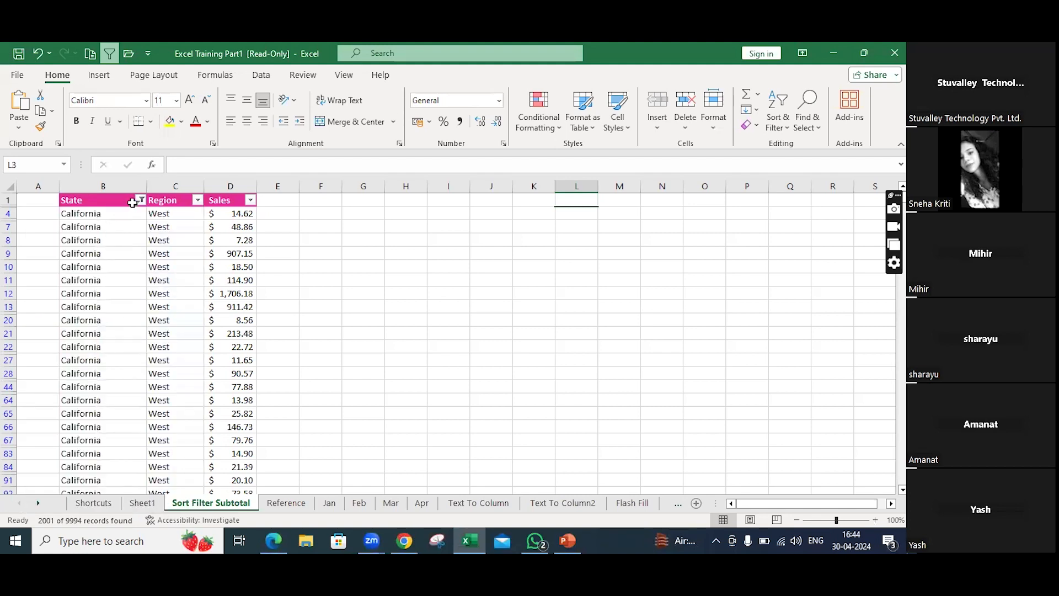
# Clear the filter from the State column and look through the full list of rows.
pyautogui.click(141, 200)
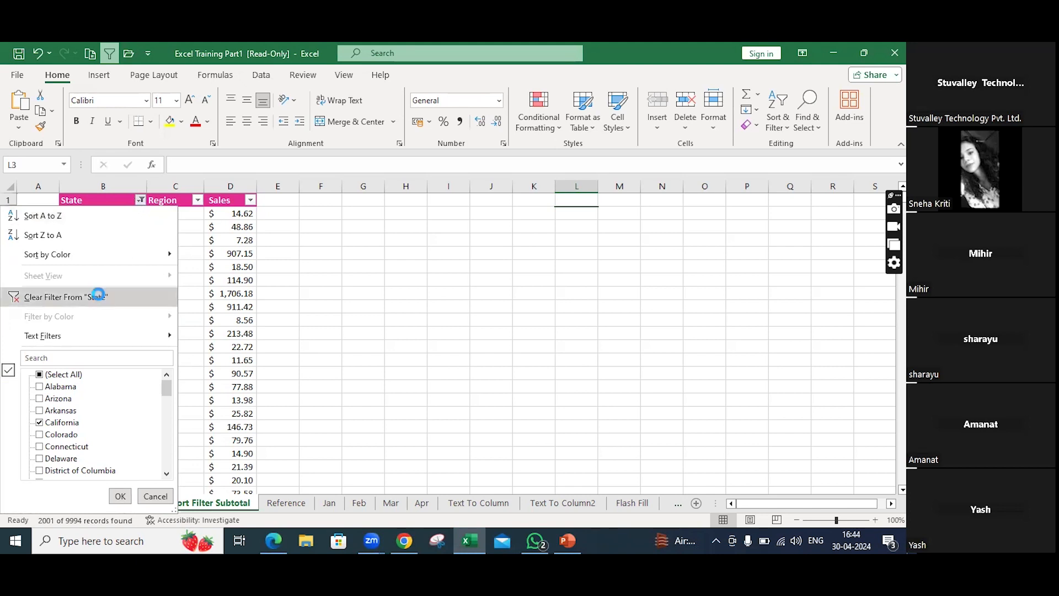
pyautogui.click(100, 298)
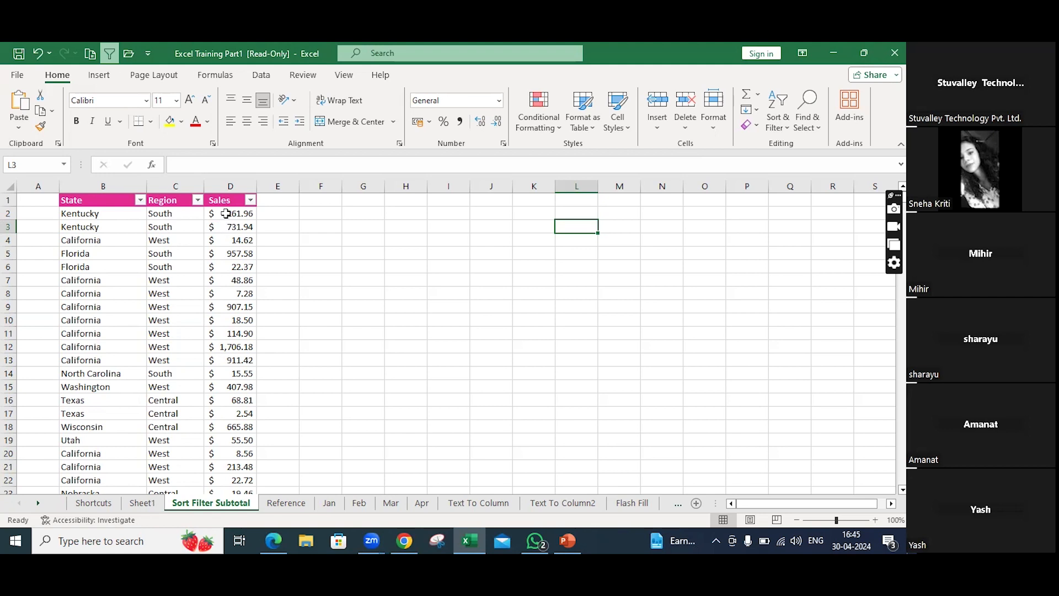
pyautogui.scroll(-7, 197, 293)
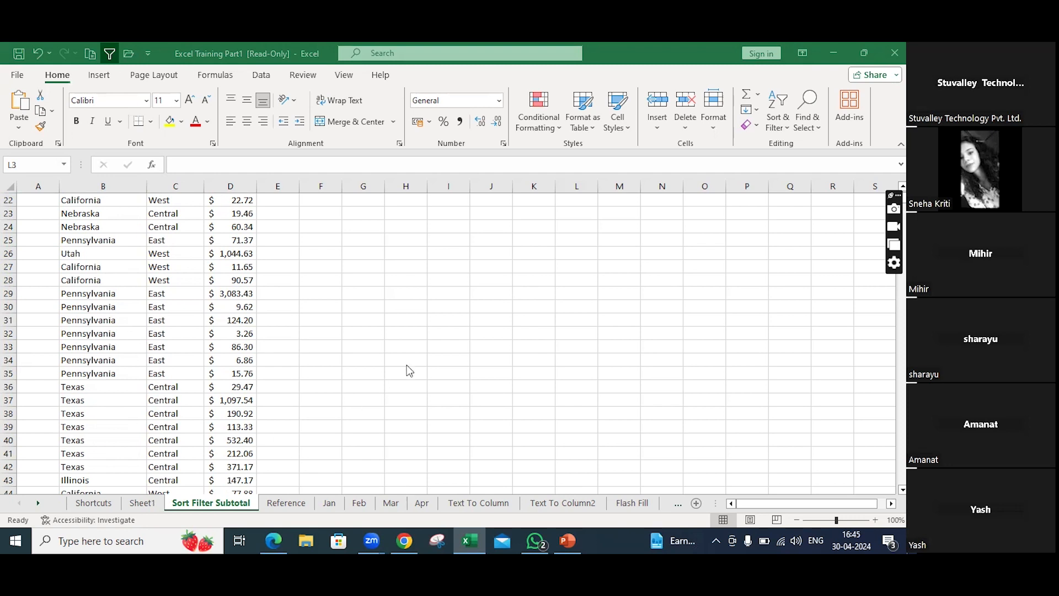
pyautogui.scroll(7, 334, 347)
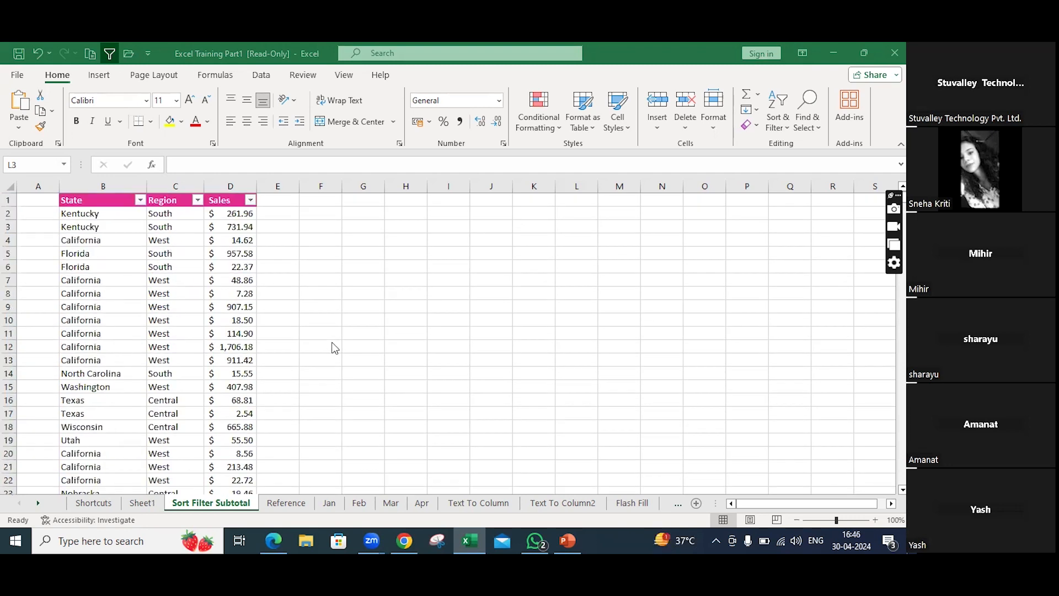
# Select the State, Region and Sales headers, turn the Filter command off and on again, and deselect the headers.
pyautogui.click(139, 201)
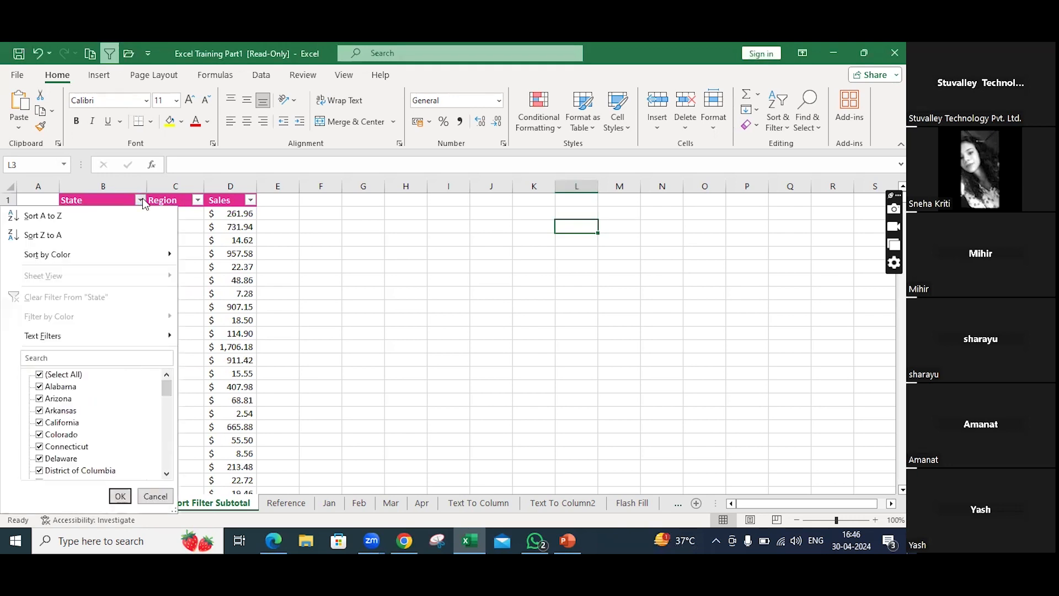
pyautogui.click(432, 265)
pyautogui.click(123, 204)
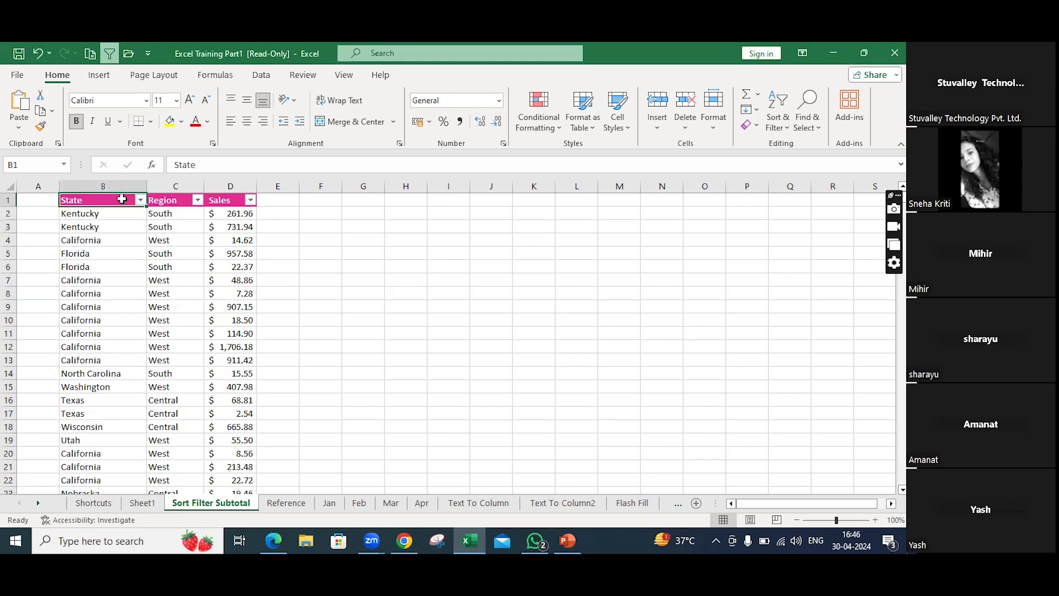
pyautogui.moveTo(122, 199); pyautogui.dragTo(234, 199)
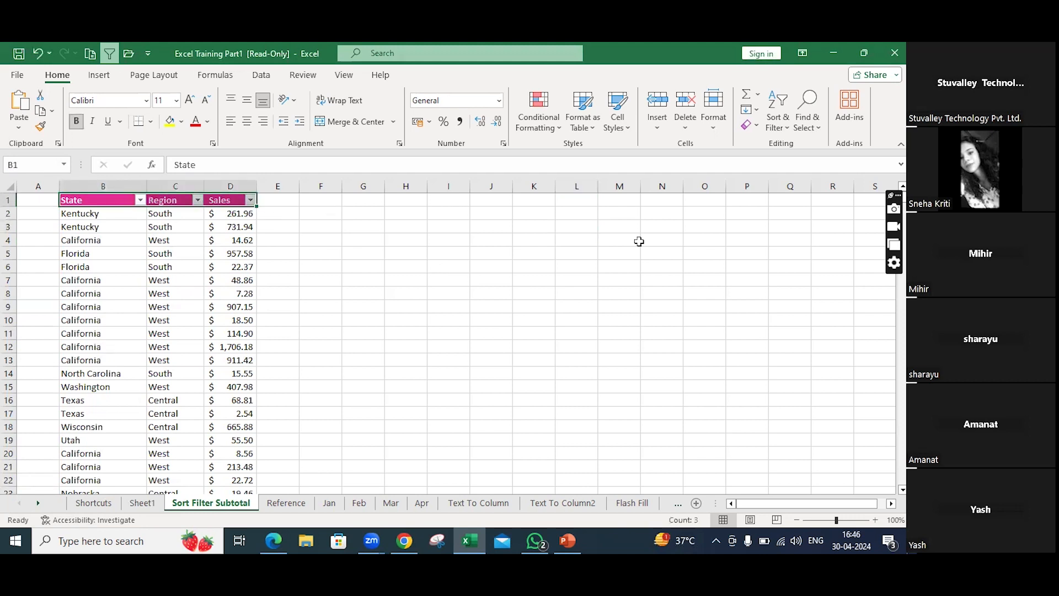
pyautogui.click(777, 113)
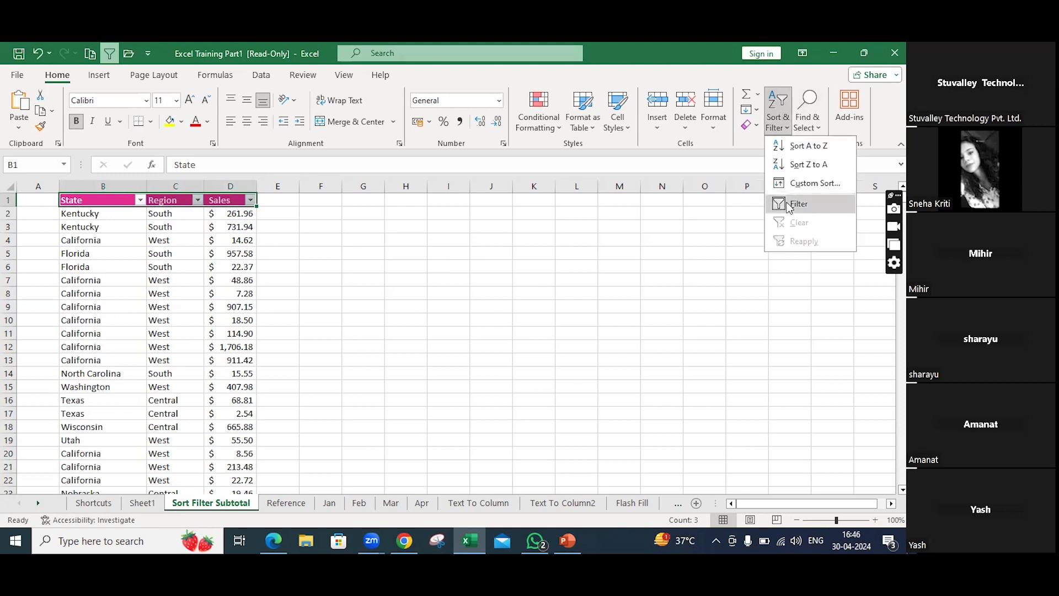
pyautogui.click(787, 202)
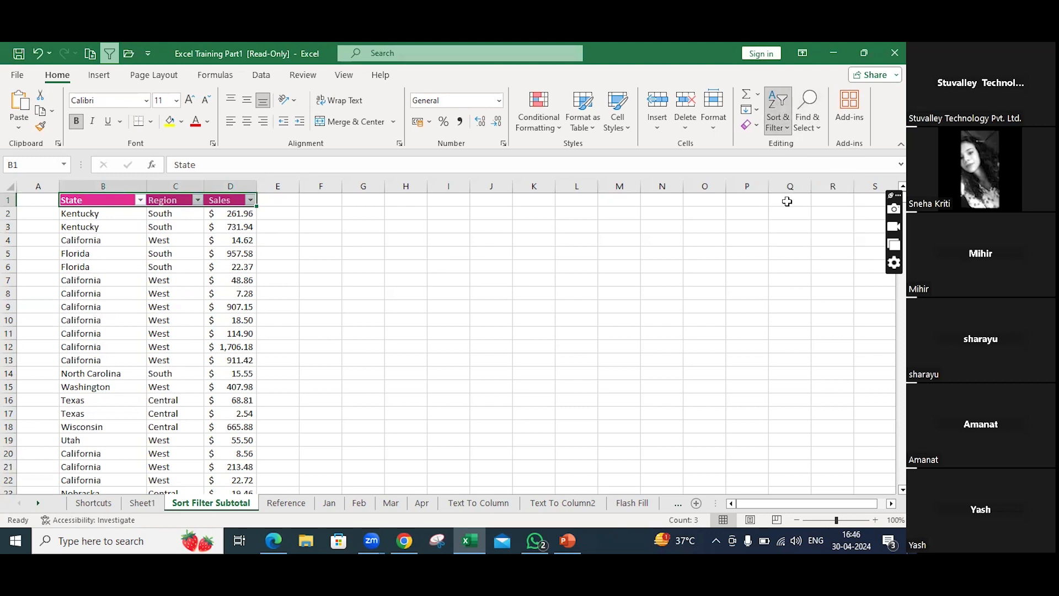
pyautogui.click(779, 123)
pyautogui.click(784, 202)
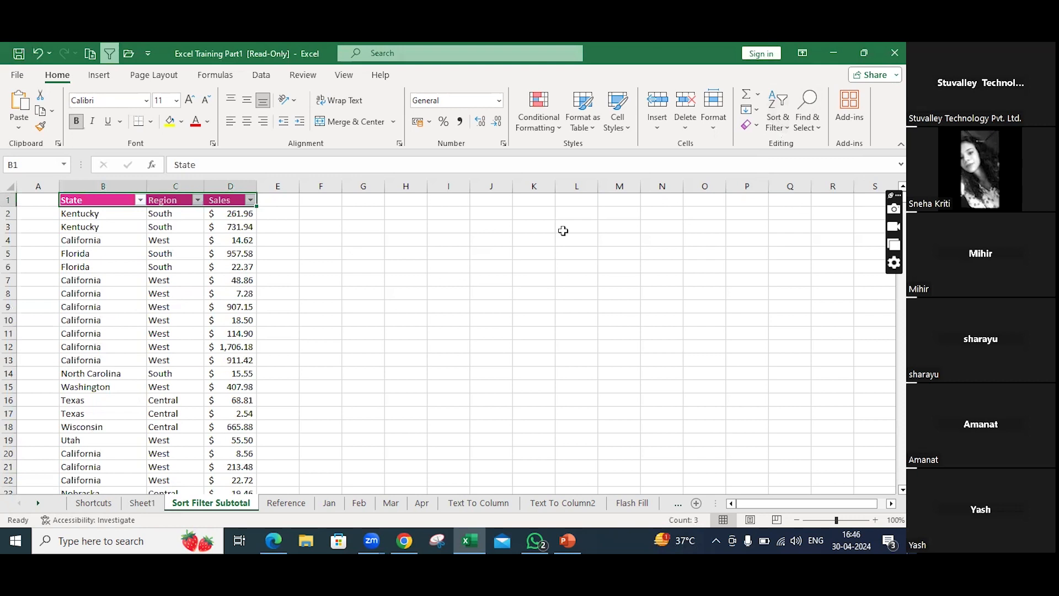
pyautogui.click(503, 327)
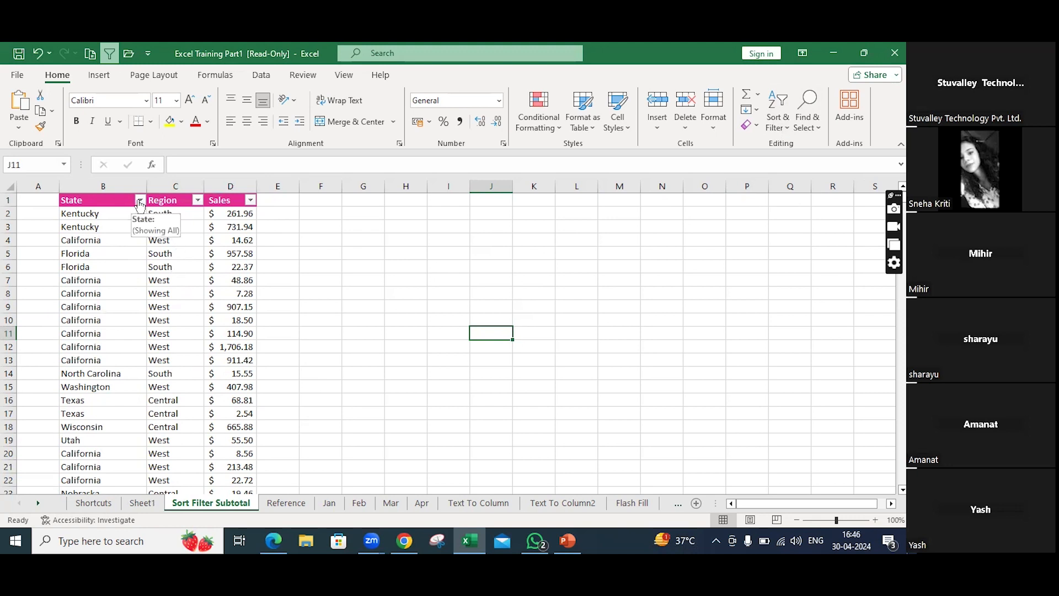
# Start an Equals text filter on the State column with CALIFORNIA as the value.
pyautogui.click(139, 201)
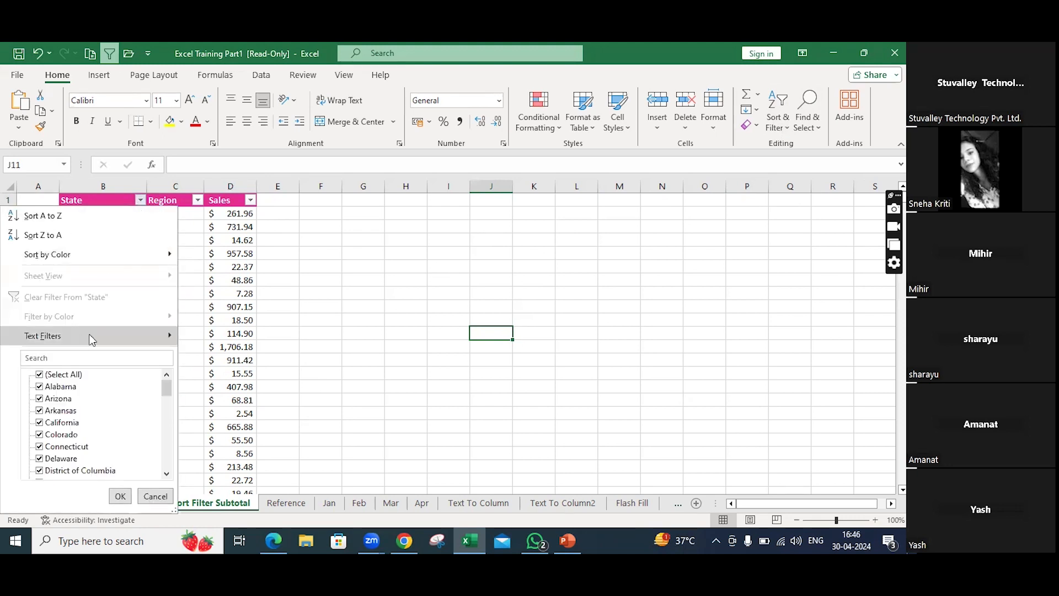
pyautogui.moveTo(93, 339)
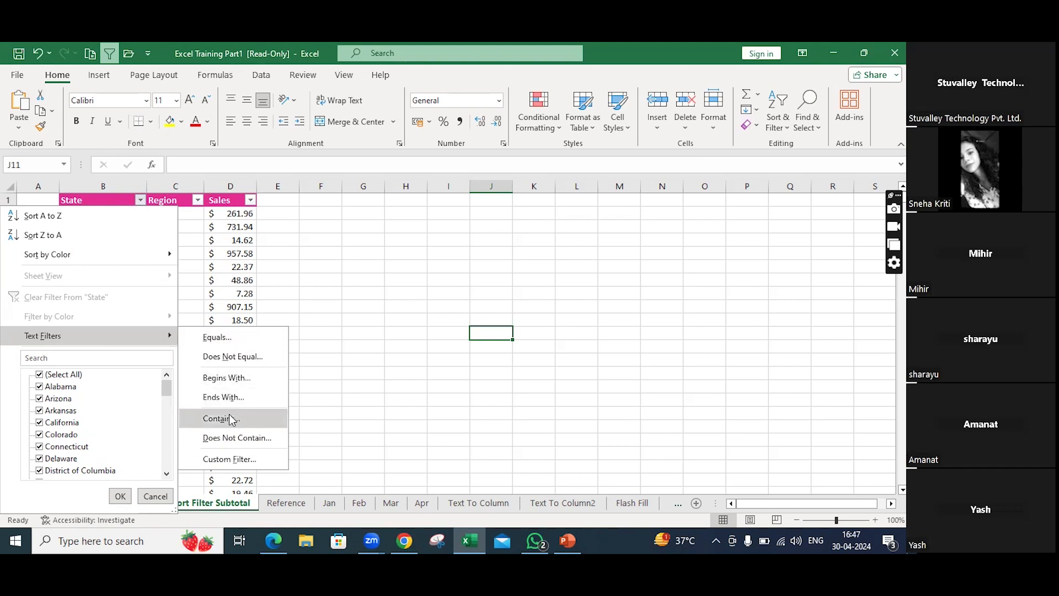
pyautogui.click(221, 339)
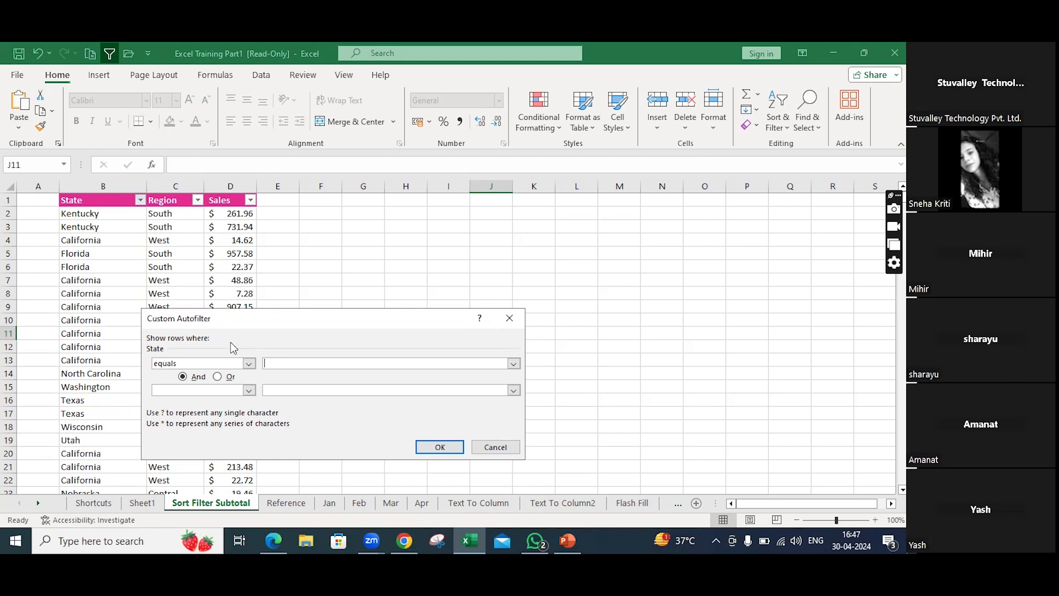
pyautogui.write('CALIFORNIA')
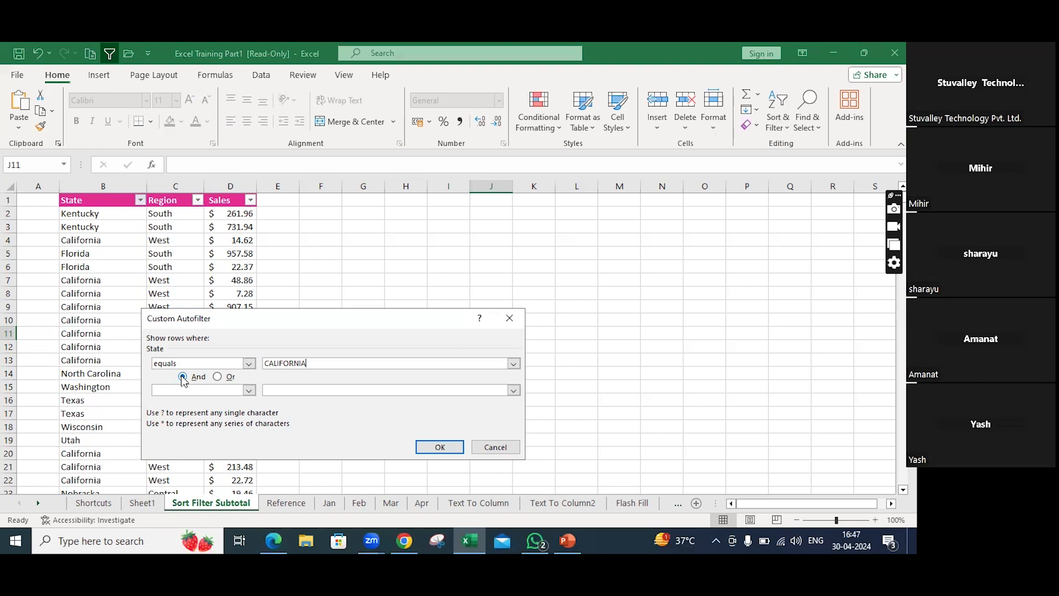
# Keep the And option, set the second State condition to equals with no value, and apply the custom filter.
pyautogui.click(248, 391)
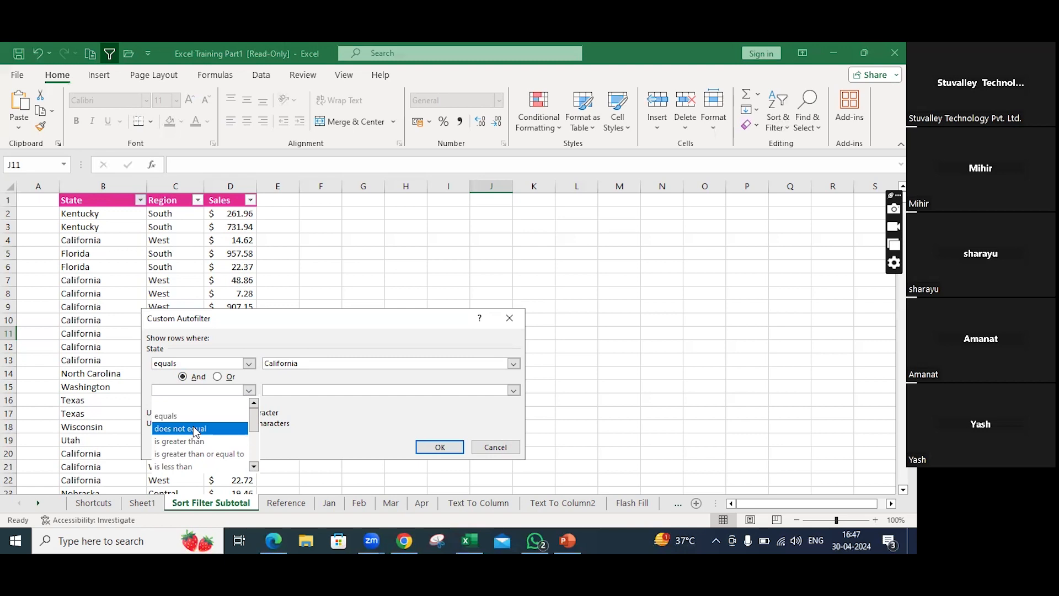
pyautogui.click(193, 428)
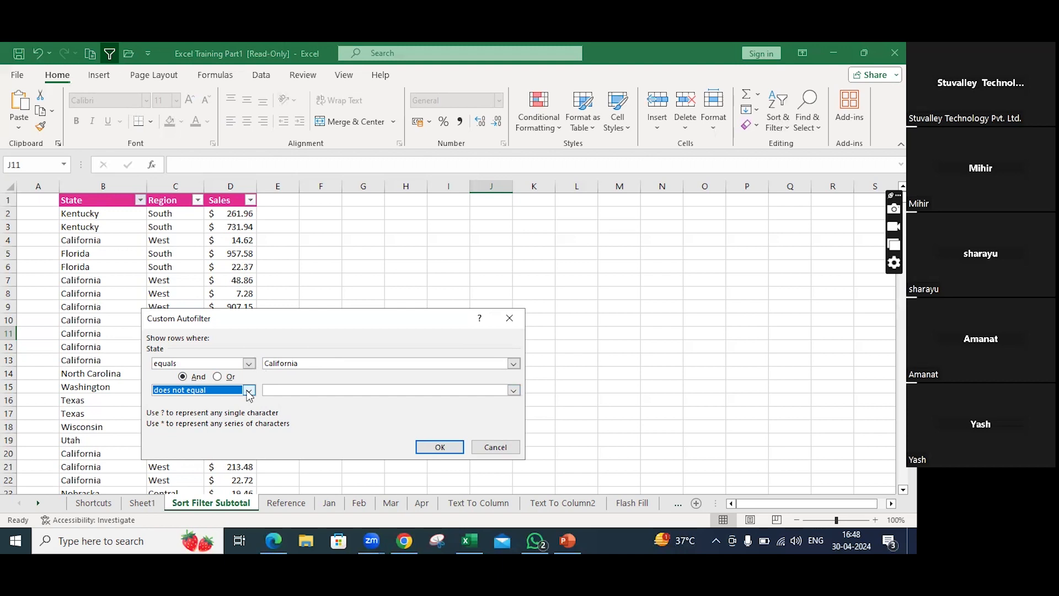
pyautogui.click(183, 378)
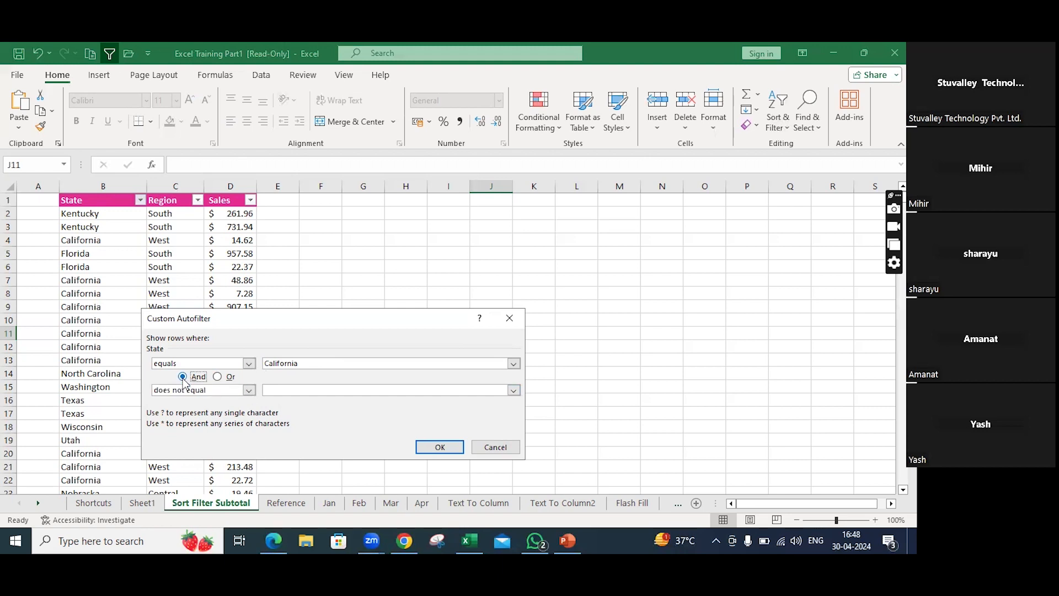
pyautogui.click(217, 390)
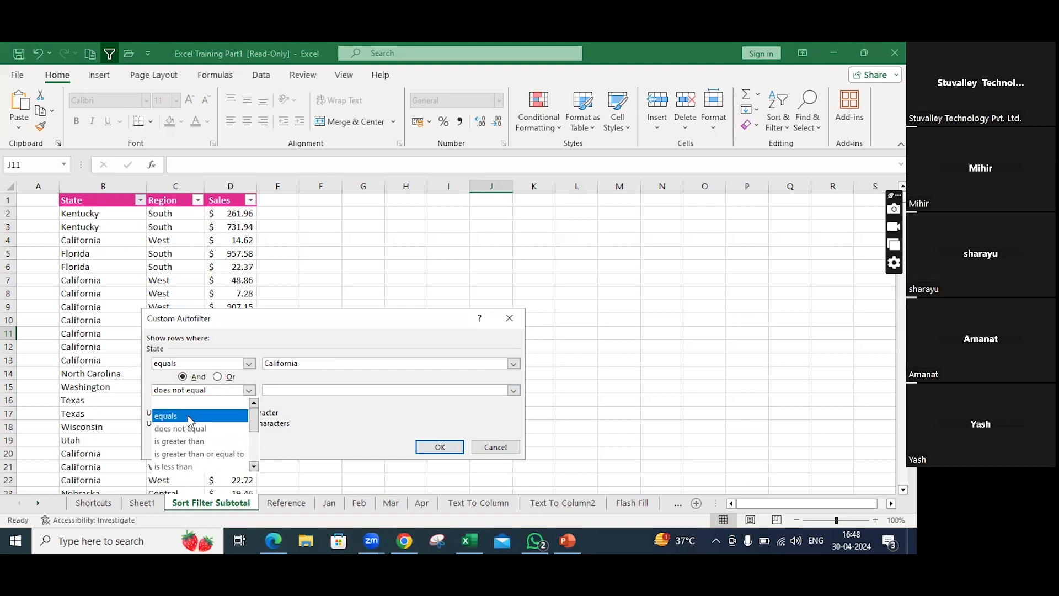
pyautogui.click(187, 415)
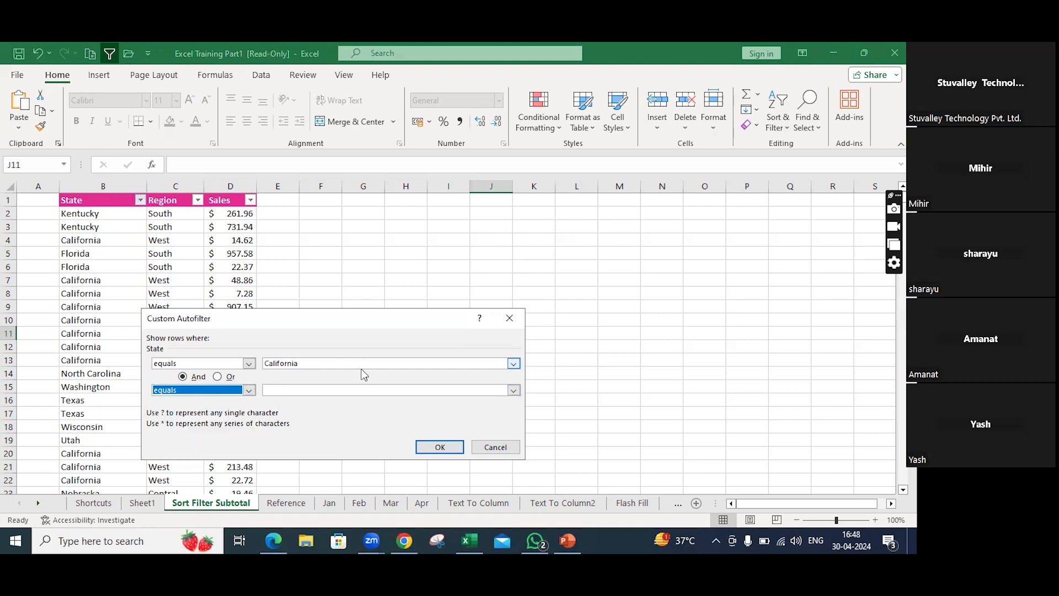
pyautogui.click(442, 448)
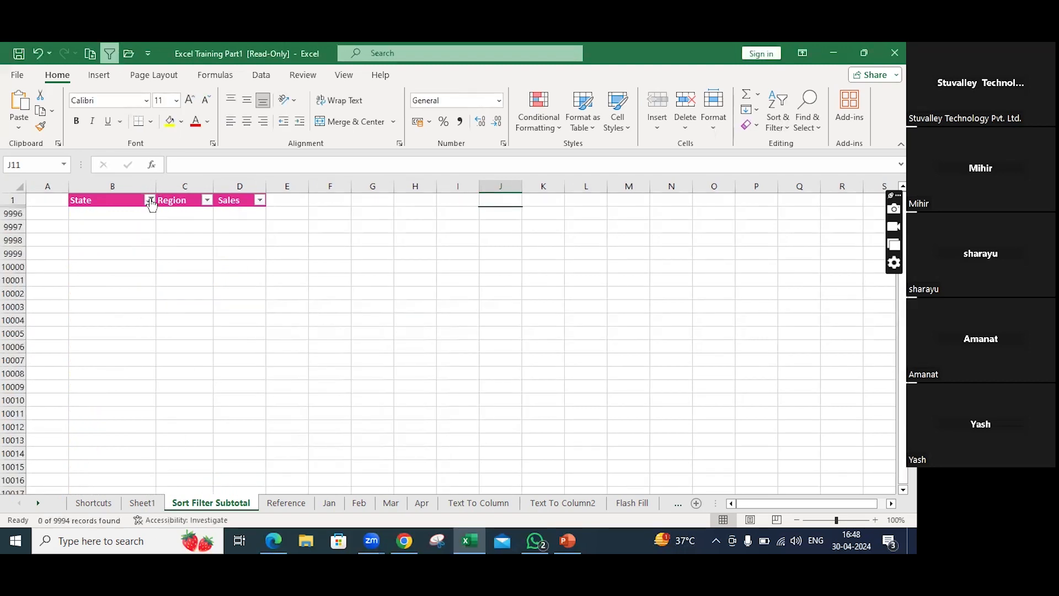
# Reopen the Equals text filter for State, confirm it without a value, and clear the filter from the State column.
pyautogui.click(150, 201)
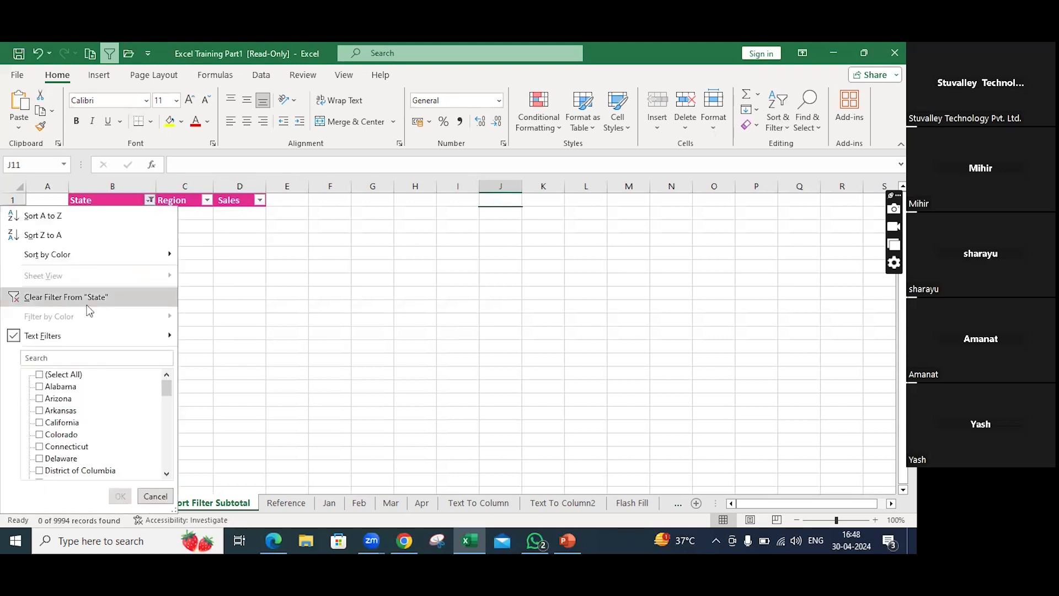
pyautogui.moveTo(167, 332)
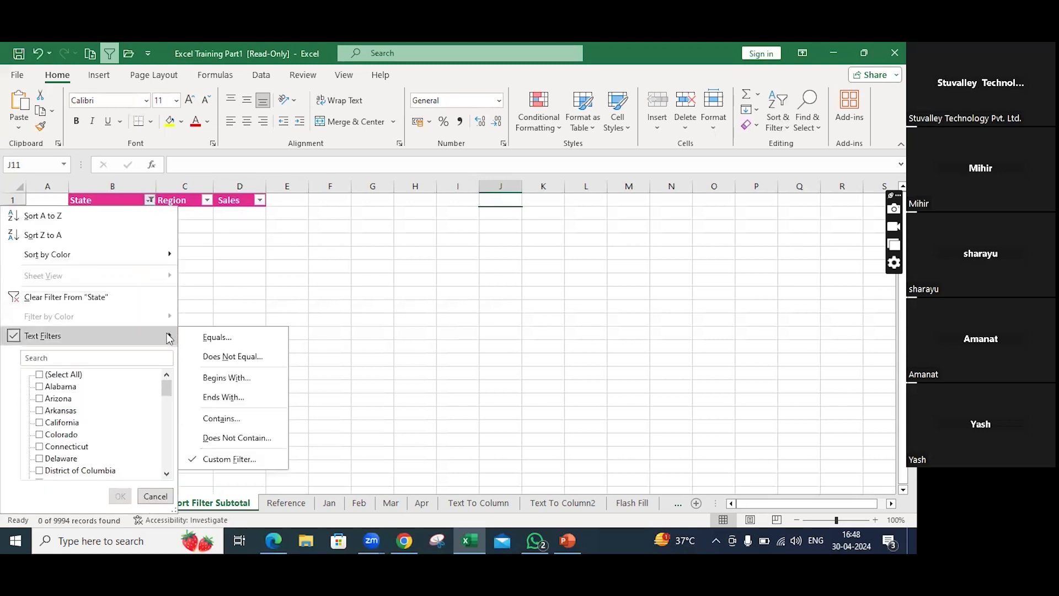
pyautogui.click(215, 337)
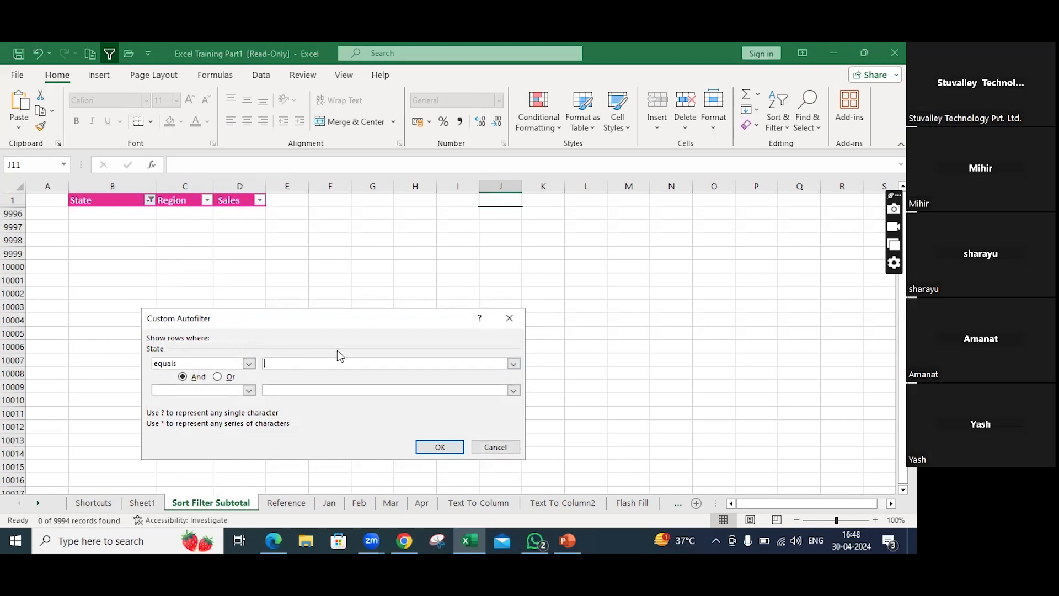
pyautogui.click(436, 446)
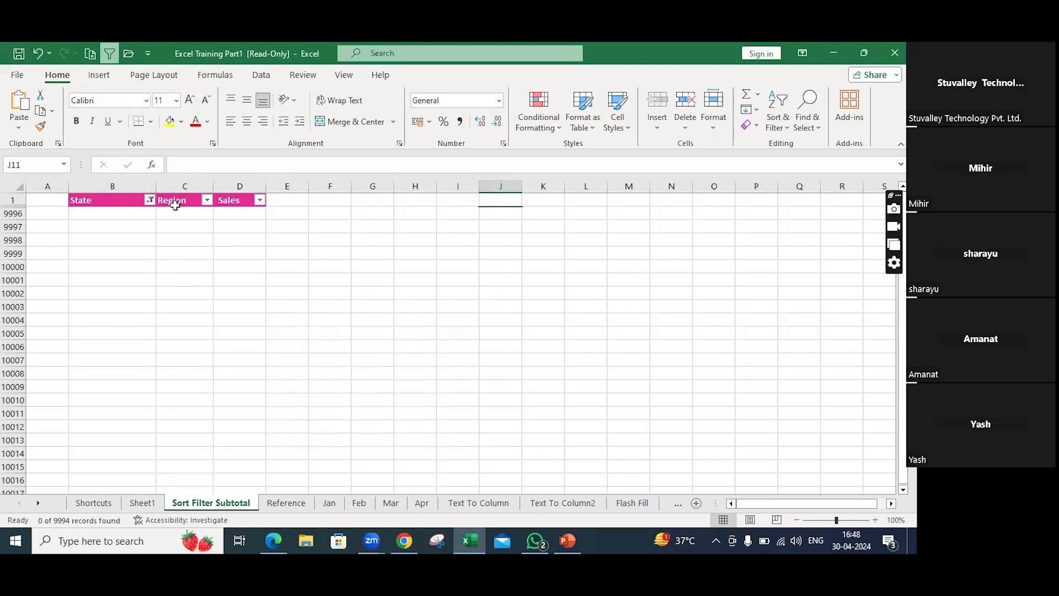
pyautogui.click(150, 200)
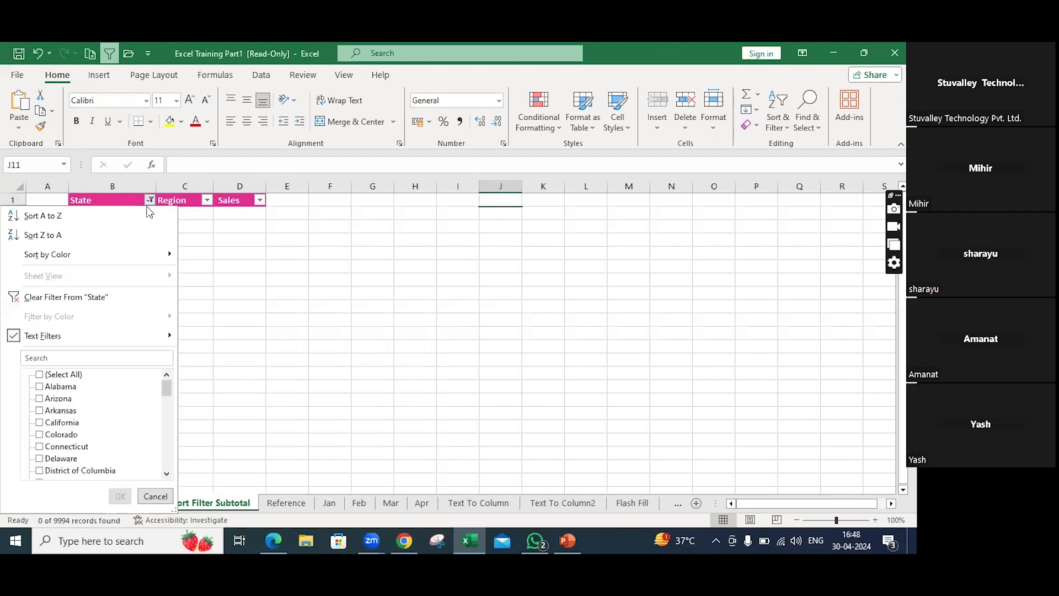
pyautogui.click(81, 297)
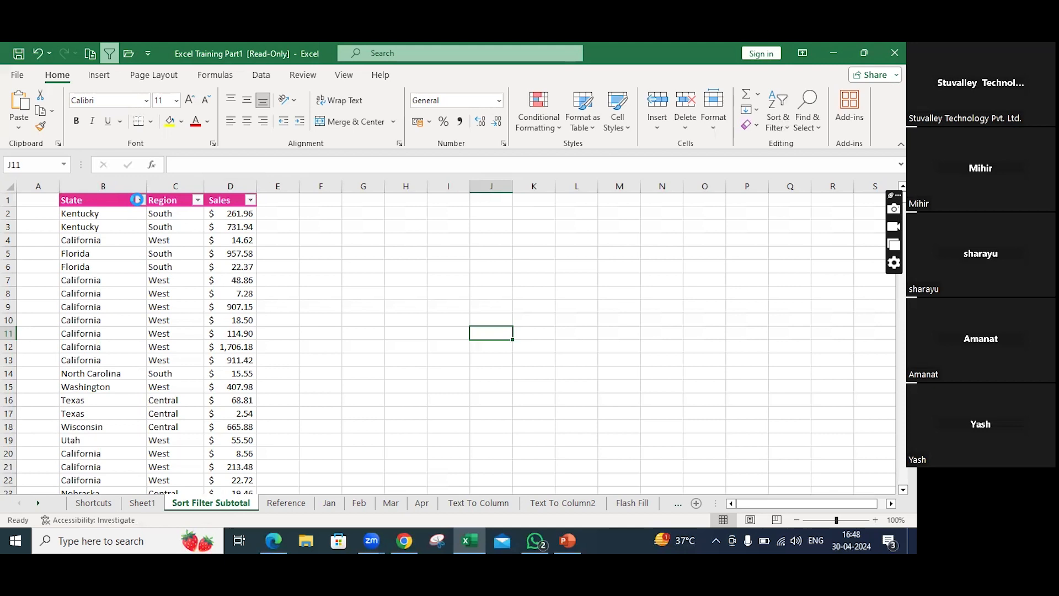
# Filter the State column with an Equals text filter for CALIFORNIA and look through the filtered rows.
pyautogui.click(140, 201)
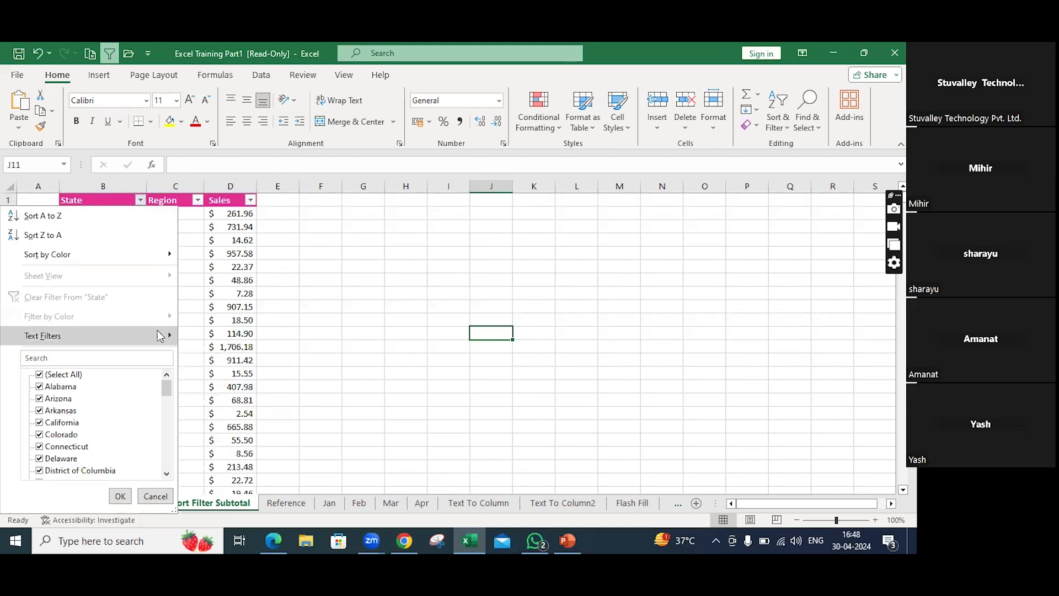
pyautogui.moveTo(158, 331)
pyautogui.click(219, 336)
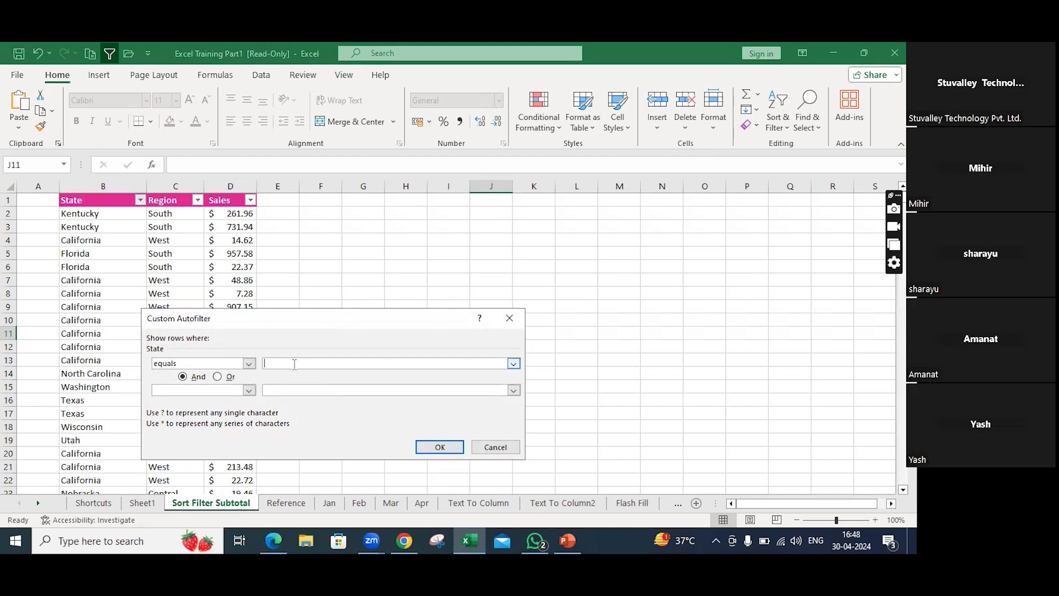
pyautogui.write('CALIFORNIA')
pyautogui.click(434, 451)
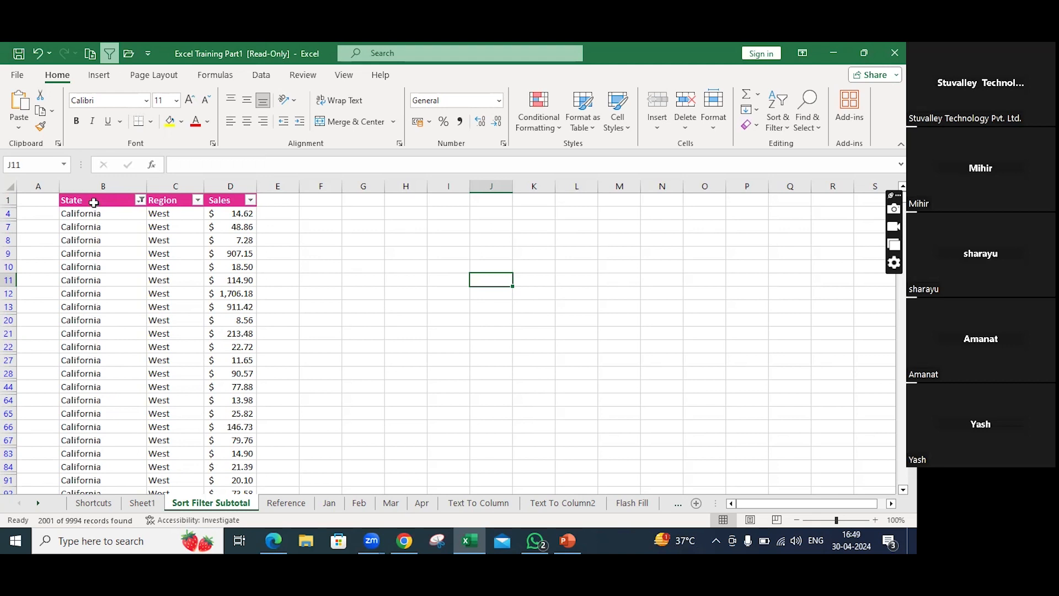
pyautogui.scroll(-5, 106, 285)
pyautogui.scroll(5, 106, 285)
pyautogui.click(140, 199)
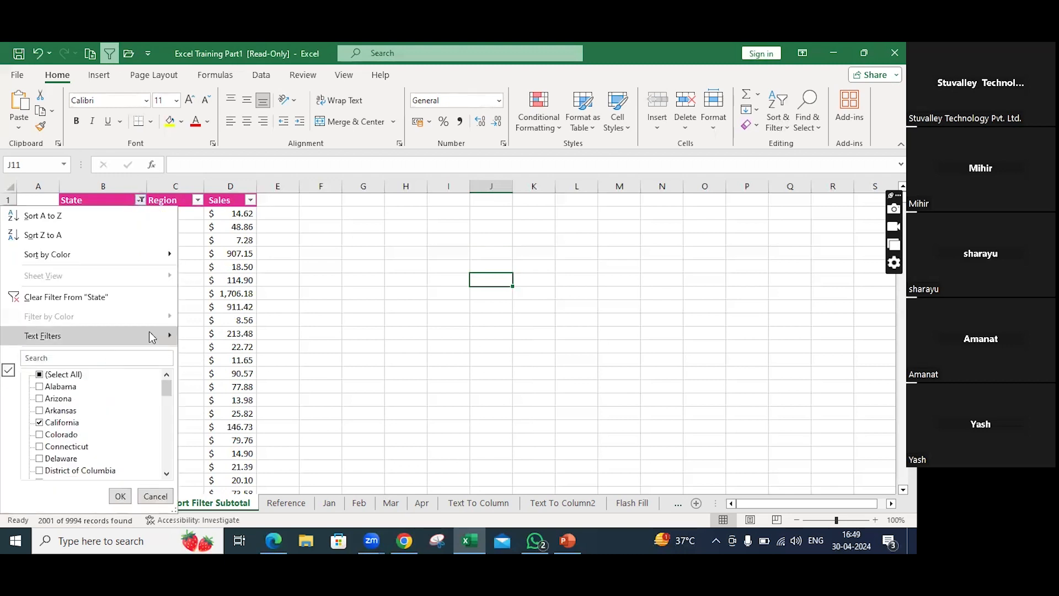
pyautogui.moveTo(150, 336)
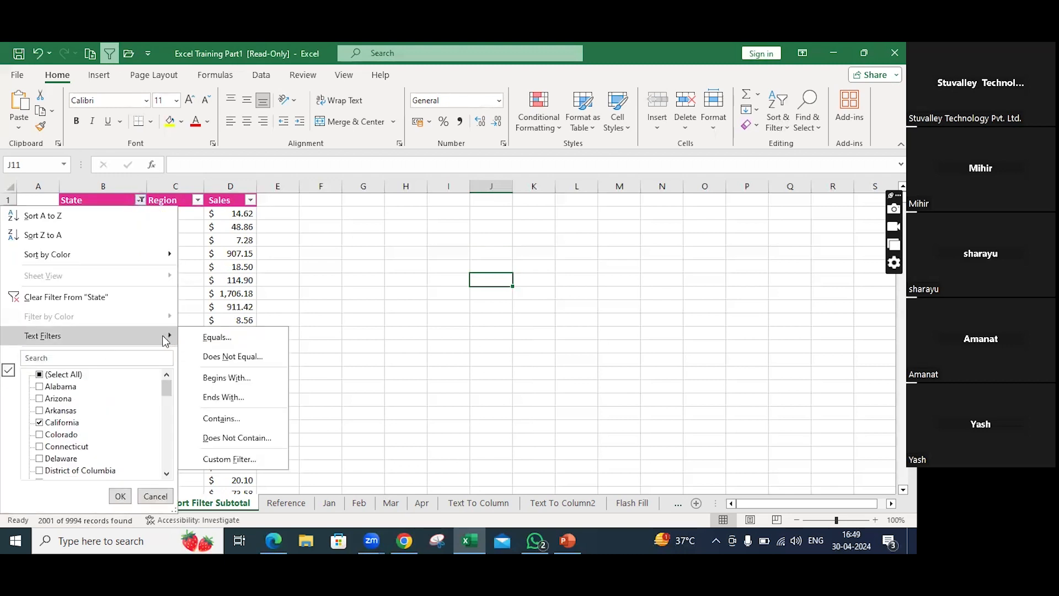
pyautogui.click(211, 357)
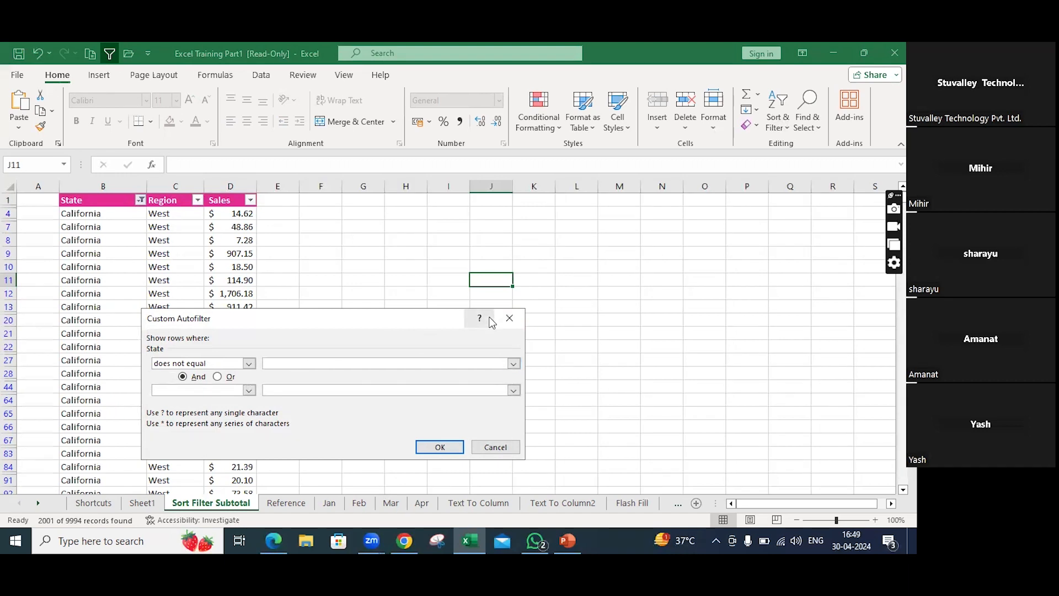
pyautogui.click(507, 317)
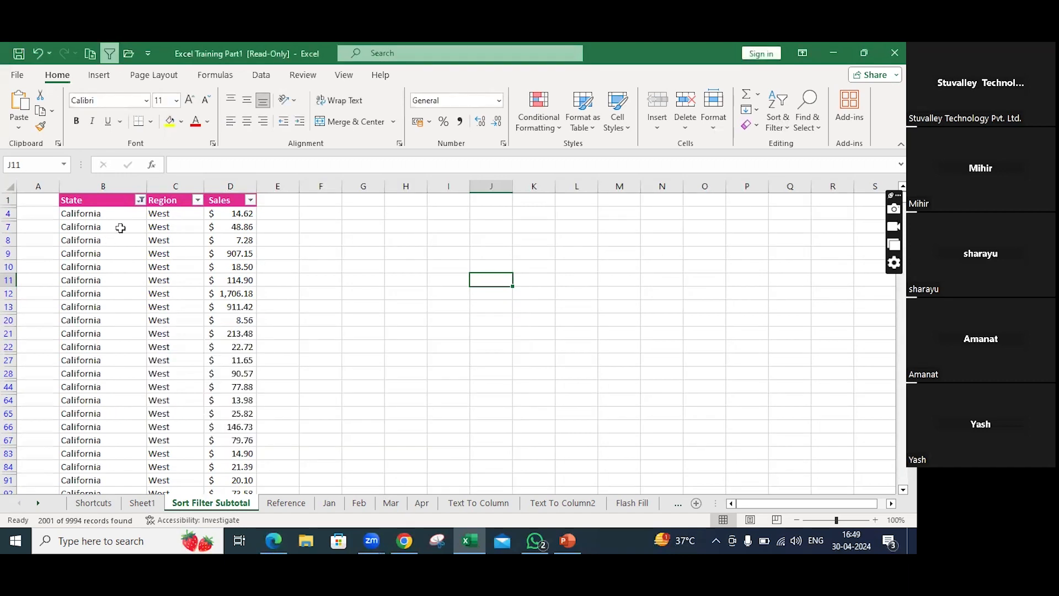
# Clear the filter from the State column.
pyautogui.click(141, 200)
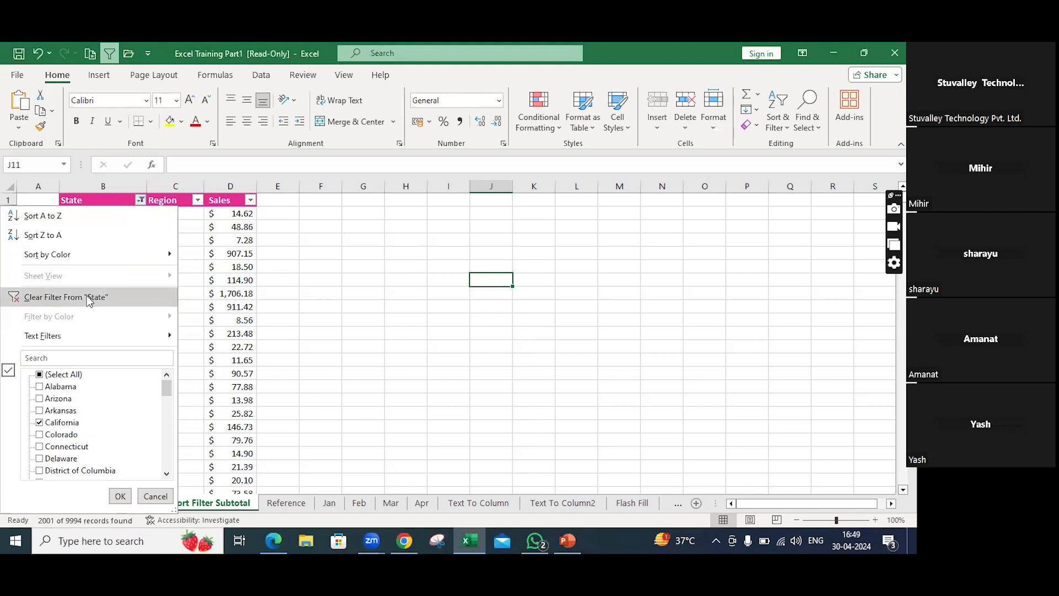
pyautogui.click(88, 298)
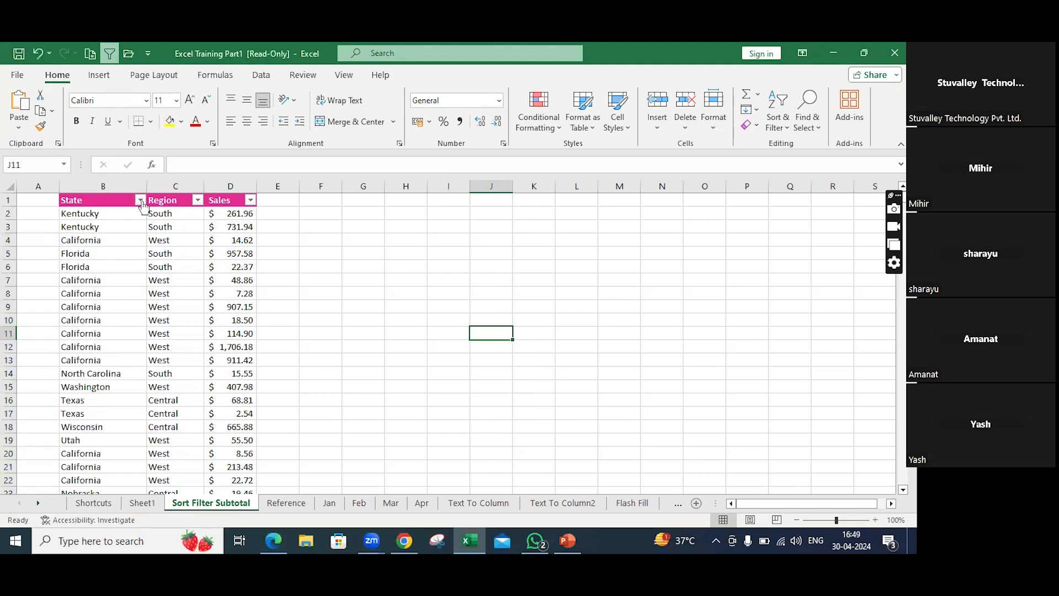
pyautogui.click(141, 200)
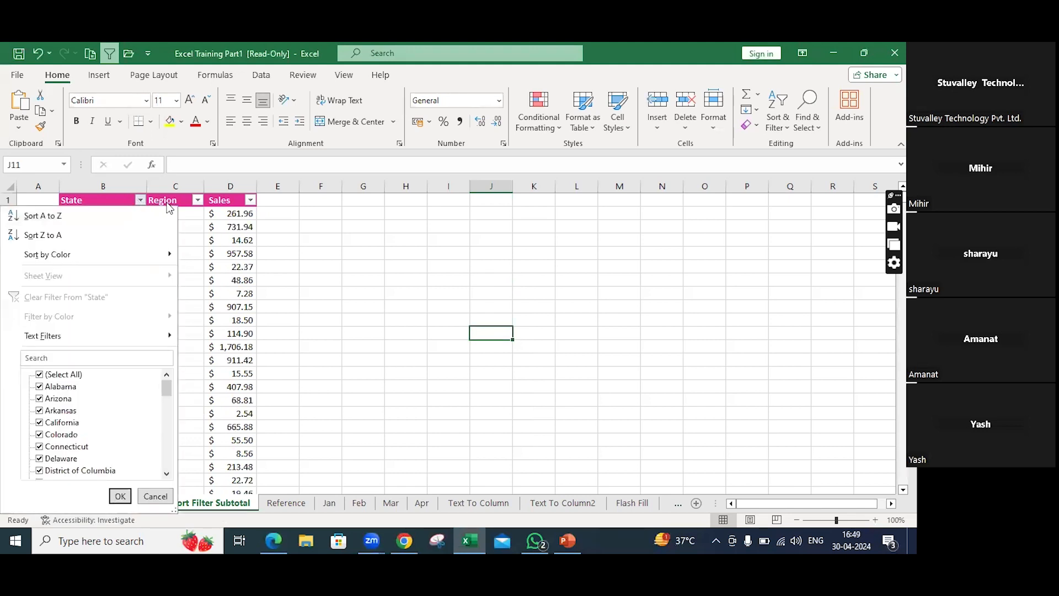
pyautogui.click(196, 200)
# Filter the Region column with a Does Not Equal text filter for WEST and look through the filtered rows.
pyautogui.click(197, 200)
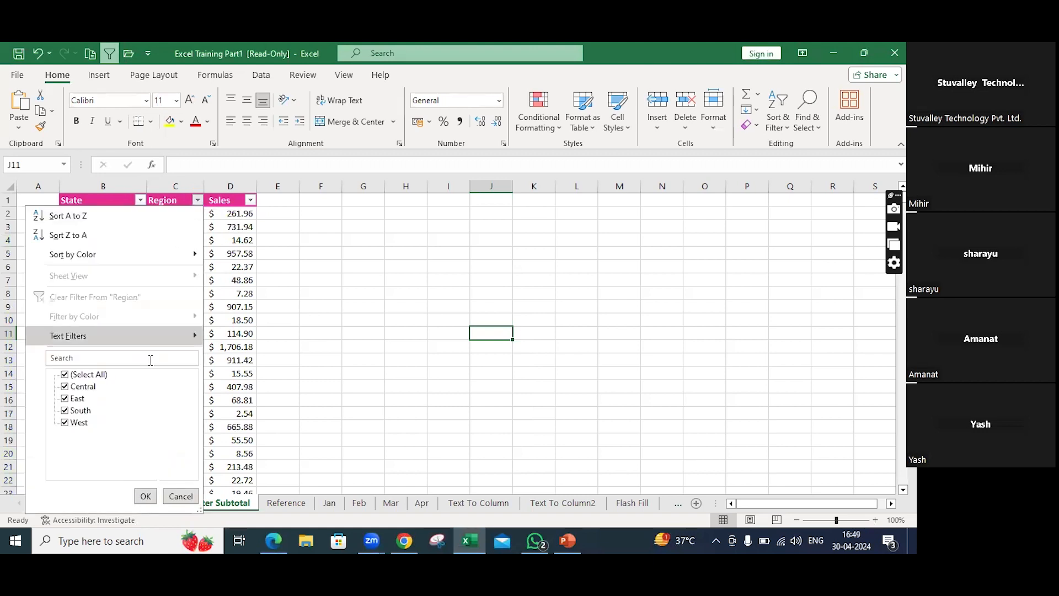
pyautogui.click(166, 338)
pyautogui.moveTo(196, 336)
pyautogui.click(259, 358)
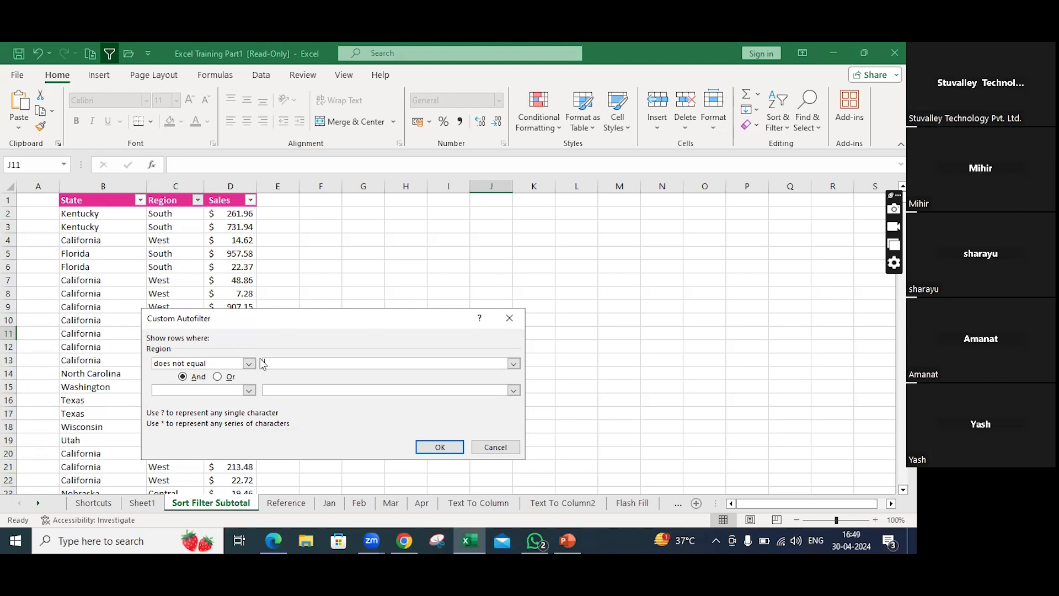
pyautogui.click(263, 364)
pyautogui.write('WEST')
pyautogui.click(447, 449)
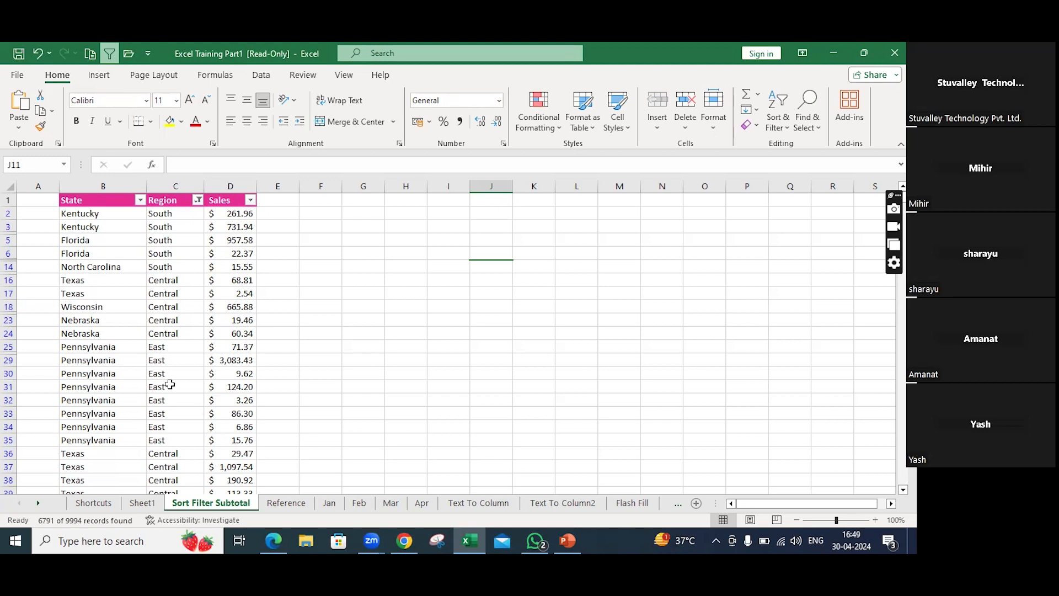
pyautogui.scroll(-9, 169, 385)
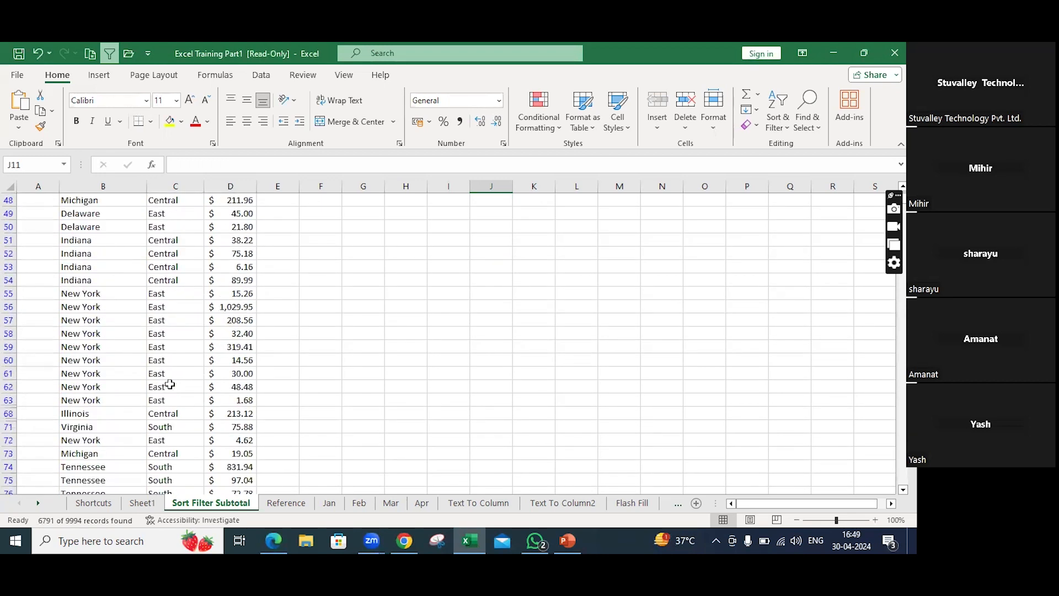
pyautogui.scroll(-10, 169, 385)
pyautogui.scroll(5, 169, 385)
pyautogui.scroll(14, 169, 385)
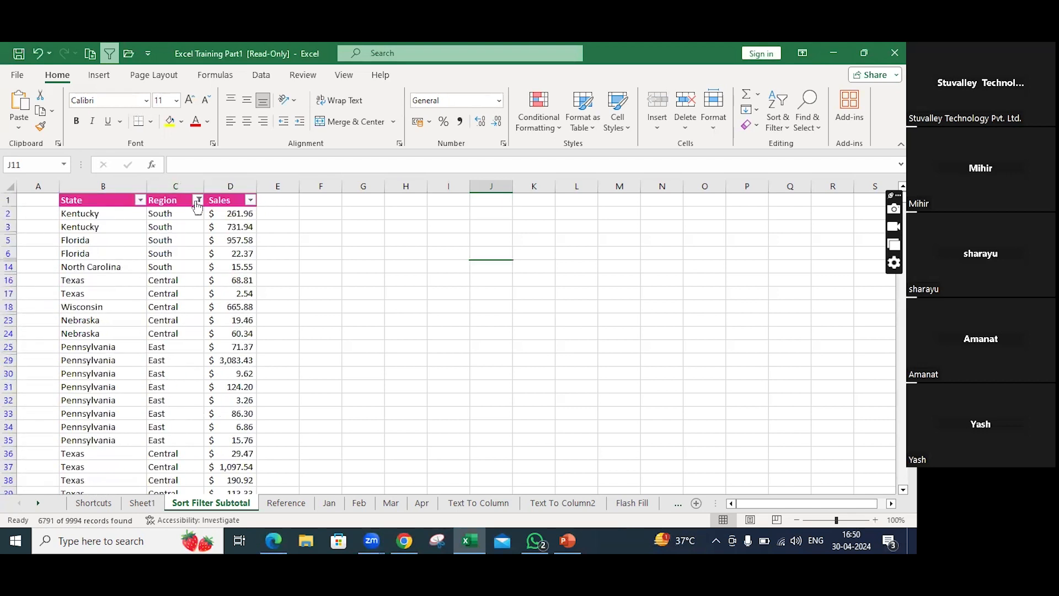
pyautogui.click(196, 200)
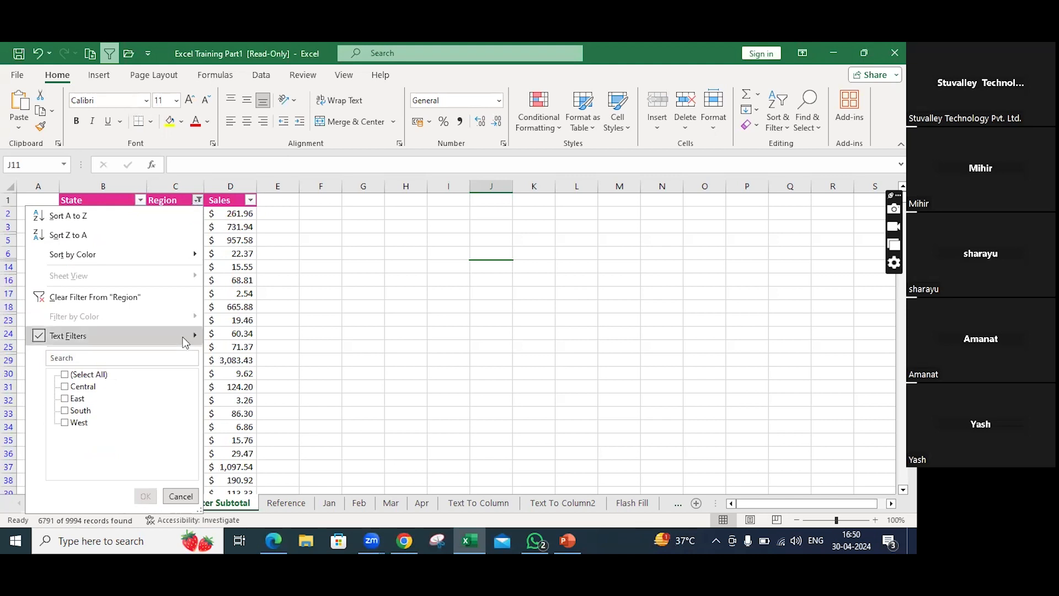
pyautogui.moveTo(191, 337)
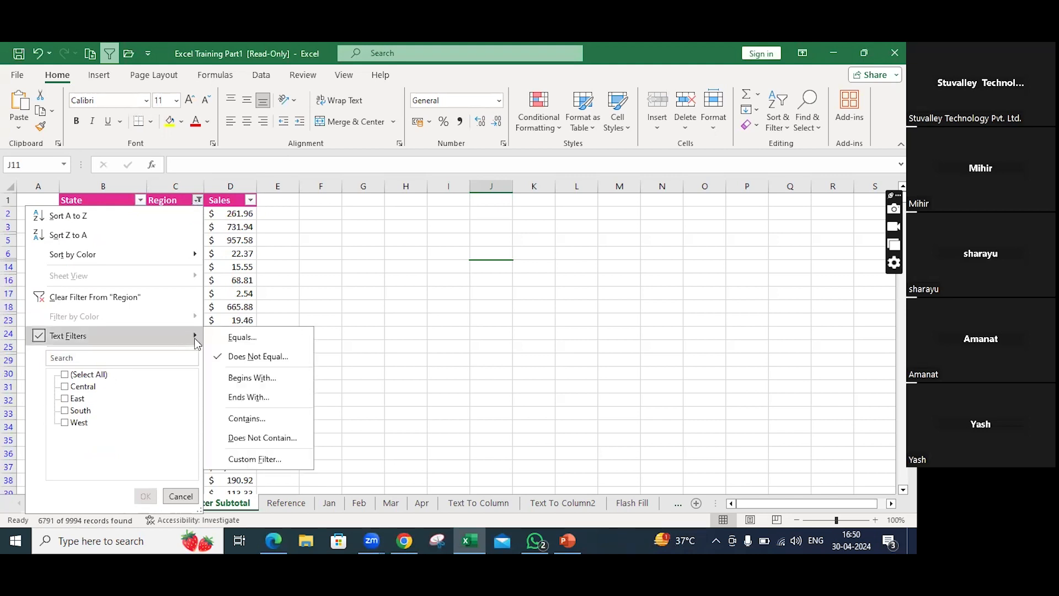
pyautogui.click(237, 378)
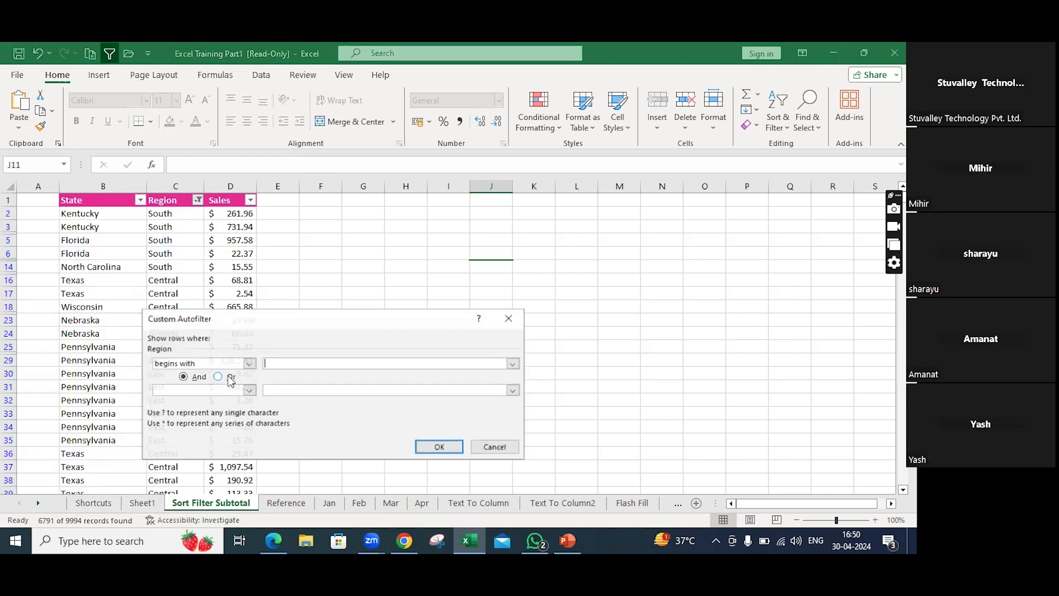
pyautogui.click(516, 319)
# Clear the filter from the Region column and select its header cell.
pyautogui.click(197, 200)
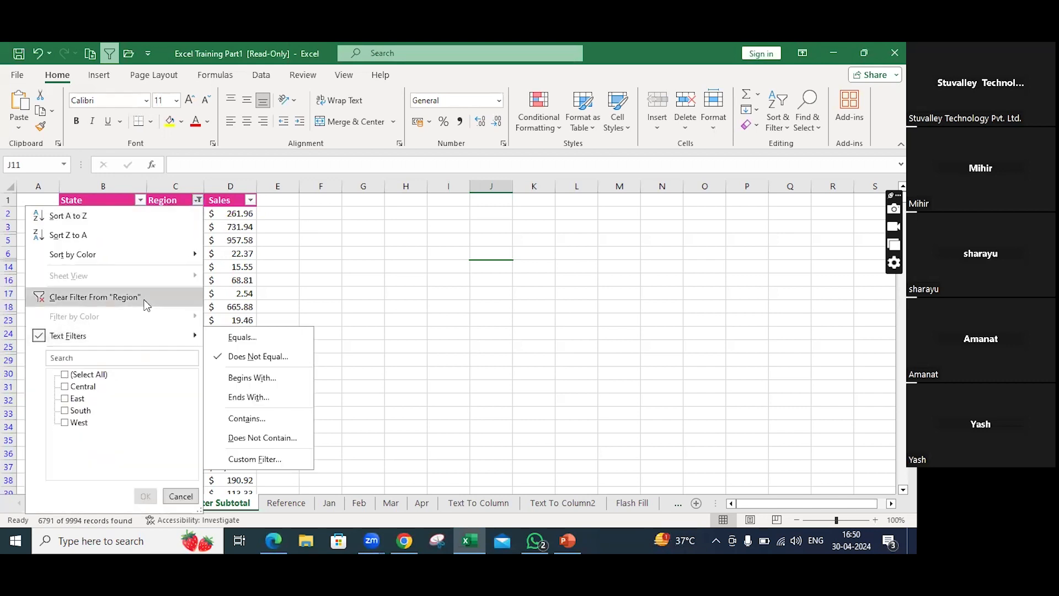
pyautogui.click(146, 303)
pyautogui.click(186, 200)
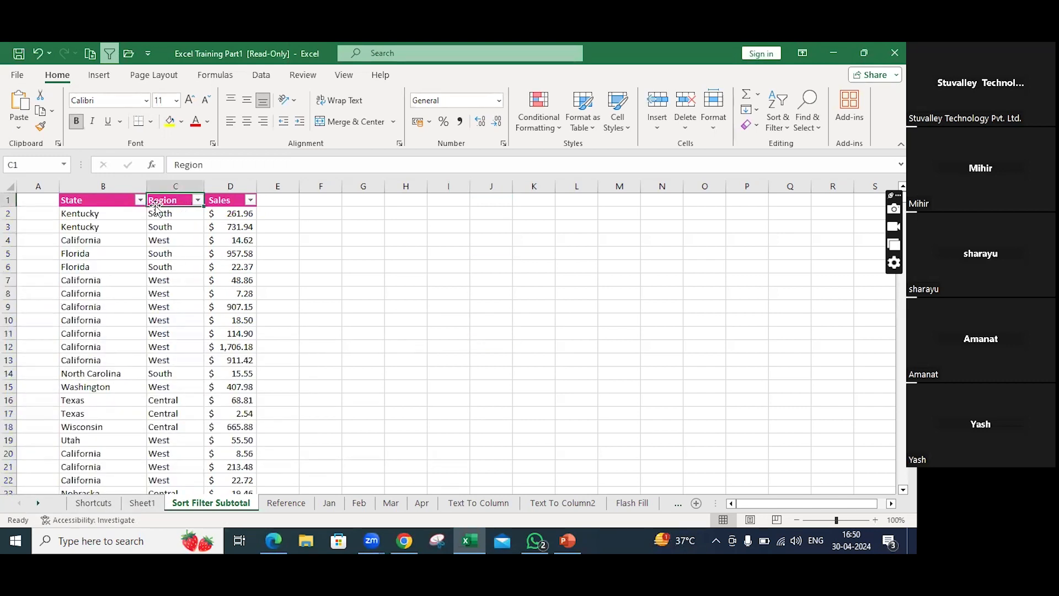
# Filter the State column with a Begins With text filter for the letter k.
pyautogui.click(136, 201)
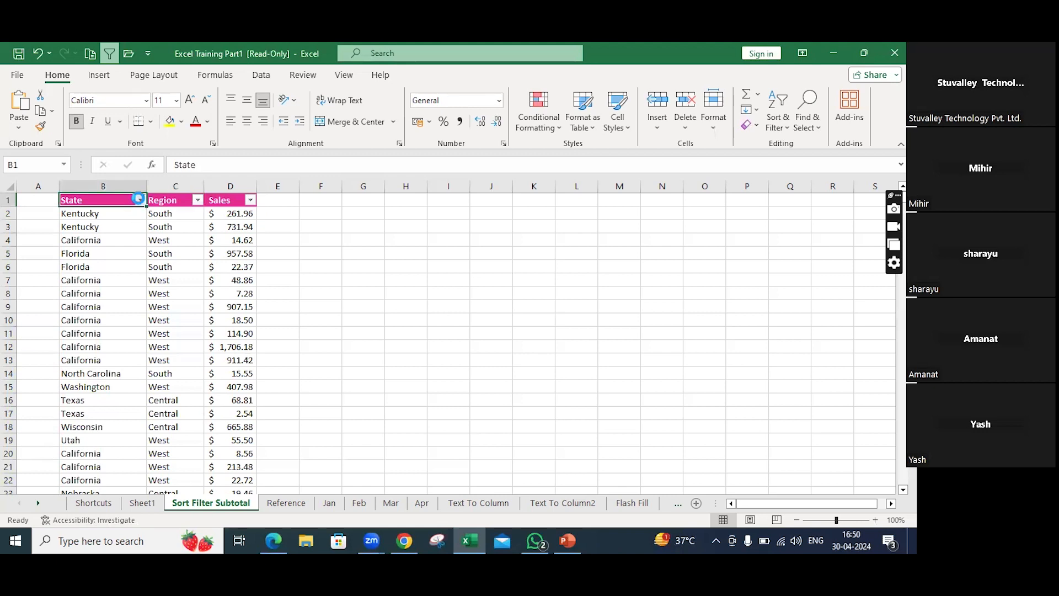
pyautogui.moveTo(110, 334)
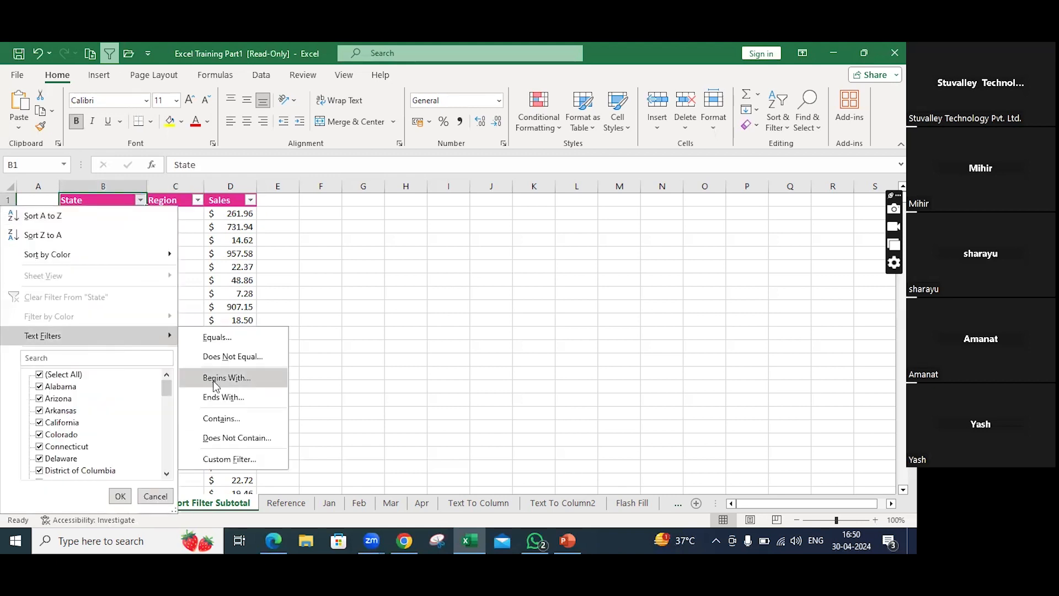
pyautogui.click(215, 378)
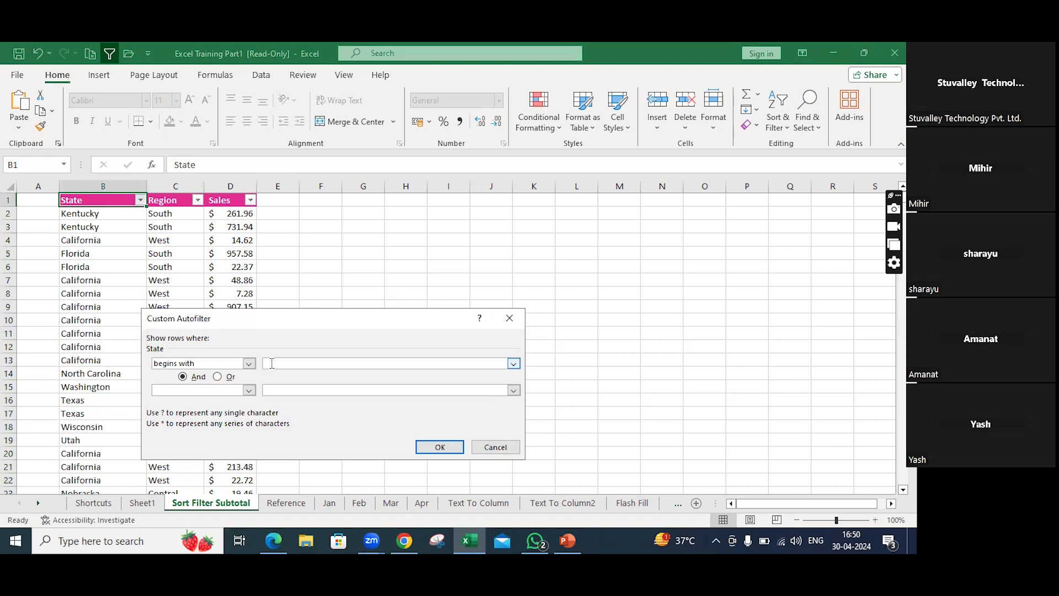
pyautogui.write('k')
pyautogui.click(452, 450)
# Examine the filtered list to check which states start with the chosen letter, and return to the header row.
pyautogui.scroll(-7, 88, 231)
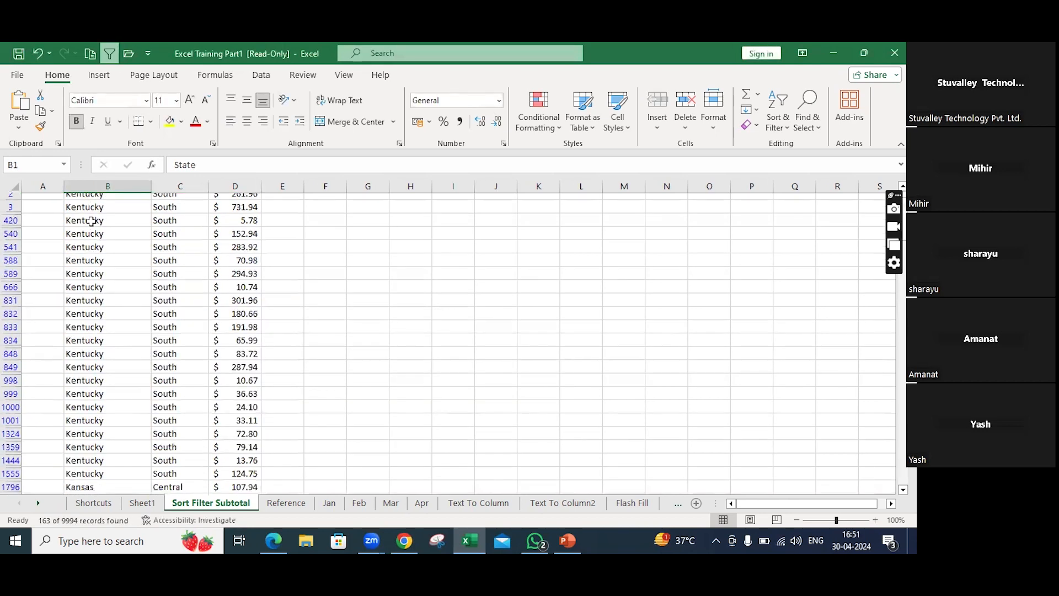
pyautogui.scroll(1, 95, 237)
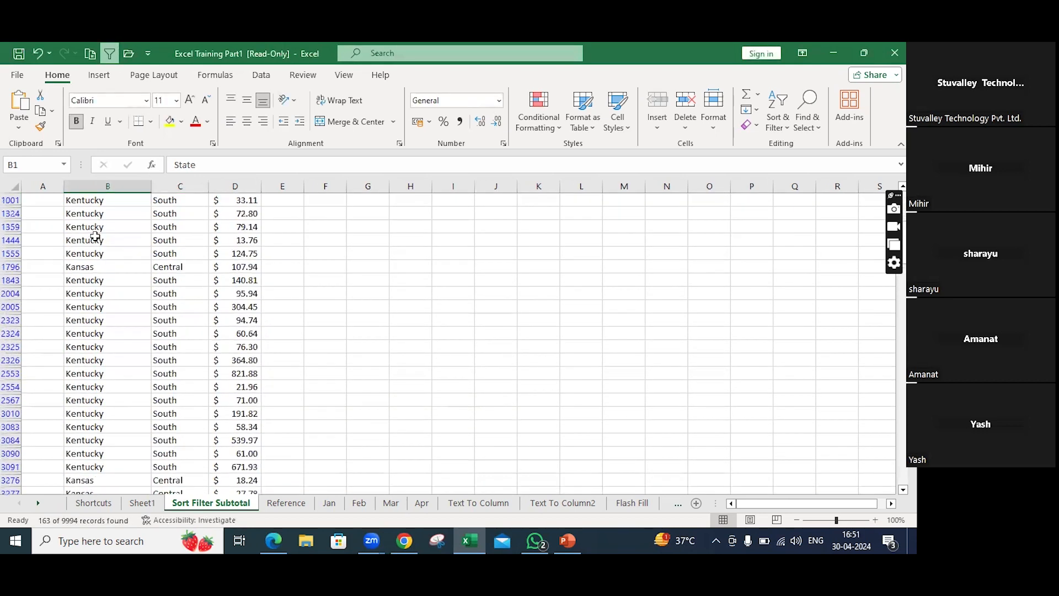
pyautogui.scroll(-2, 98, 267)
pyautogui.scroll(-1, 90, 337)
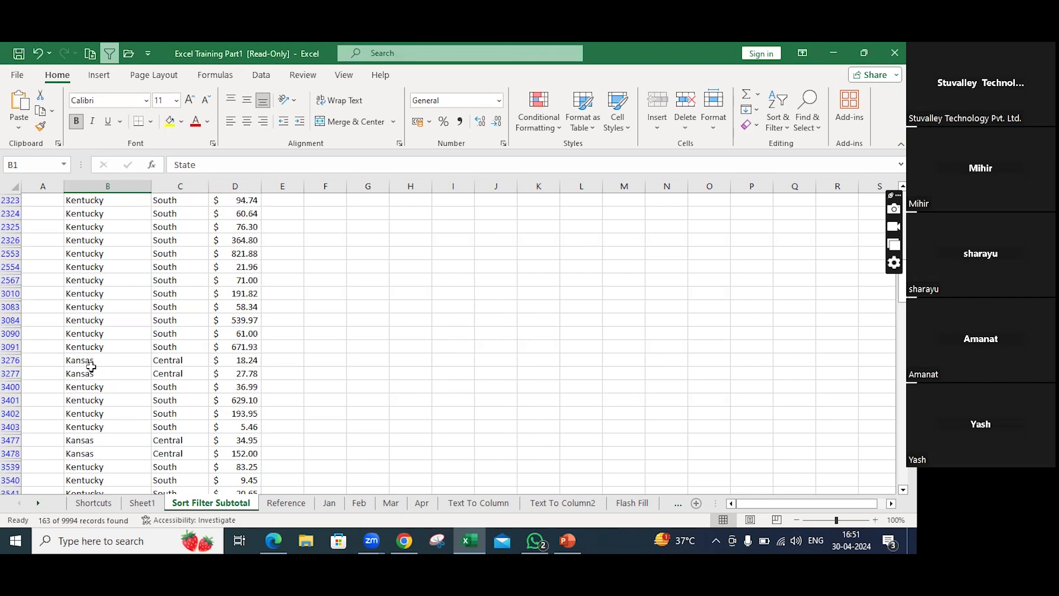
pyautogui.scroll(-3, 90, 366)
pyautogui.scroll(-10, 91, 364)
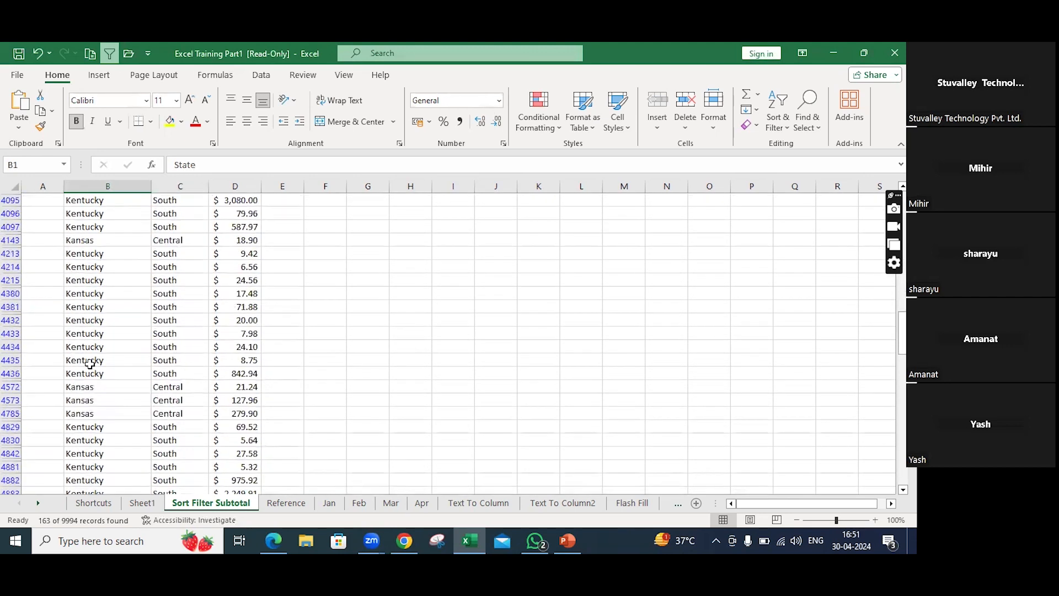
pyautogui.scroll(-3, 90, 364)
pyautogui.scroll(-2, 91, 364)
pyautogui.scroll(20, 90, 364)
pyautogui.scroll(7, 90, 364)
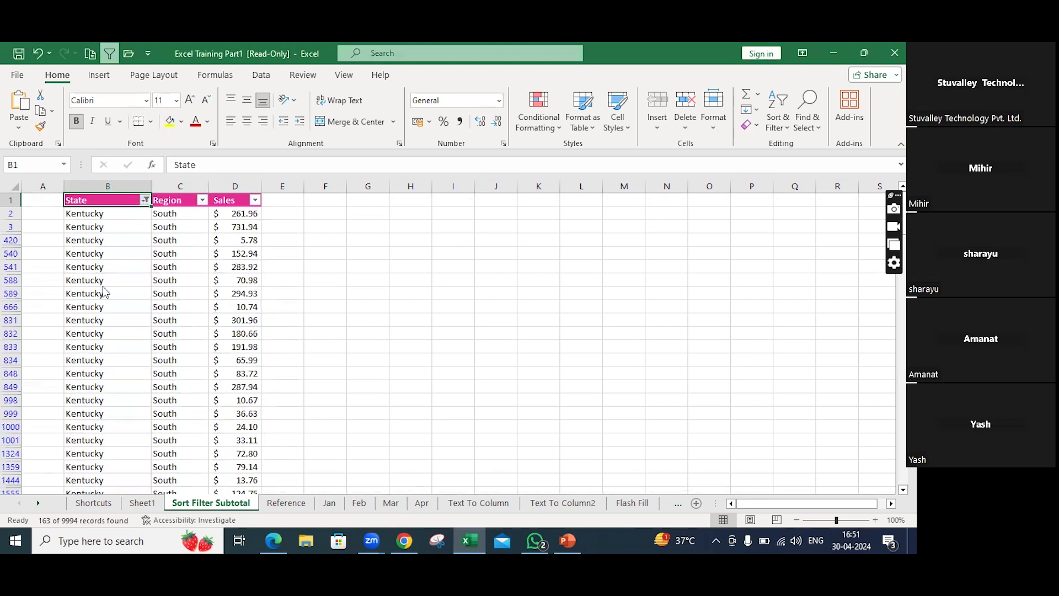
# Clear the State column's filter, apply an Ends With text filter with the value "in", and look through the filtered rows.
pyautogui.click(79, 298)
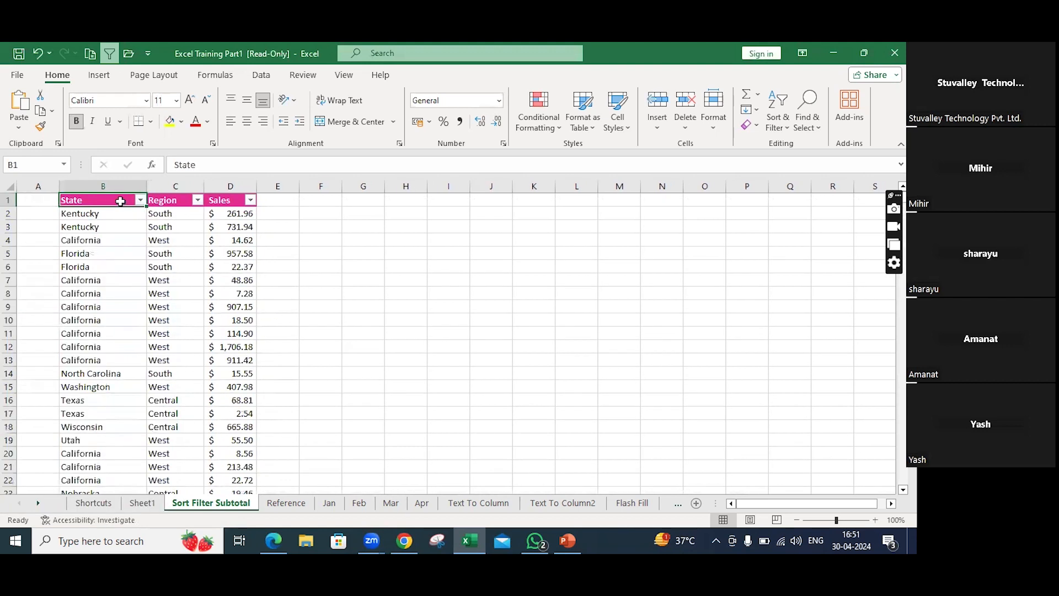
pyautogui.click(140, 200)
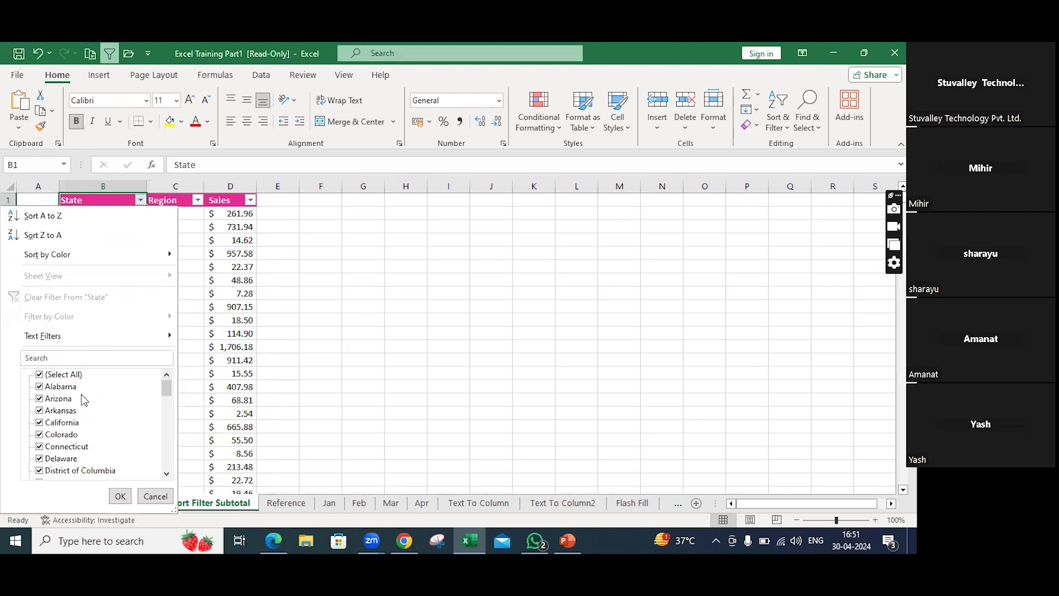
pyautogui.click(147, 336)
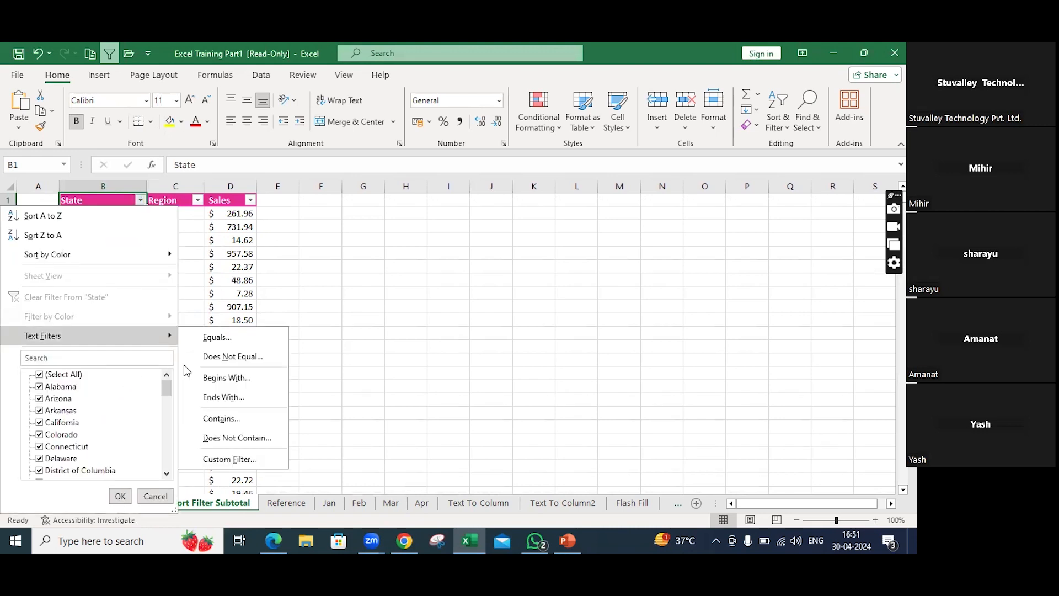
pyautogui.click(206, 400)
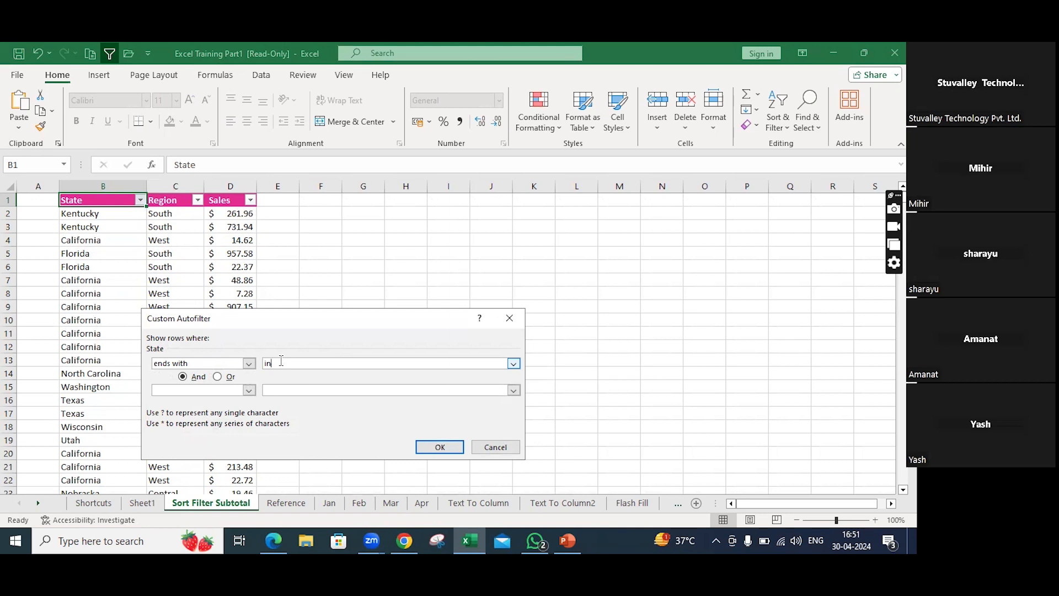
pyautogui.write('in')
pyautogui.click(439, 444)
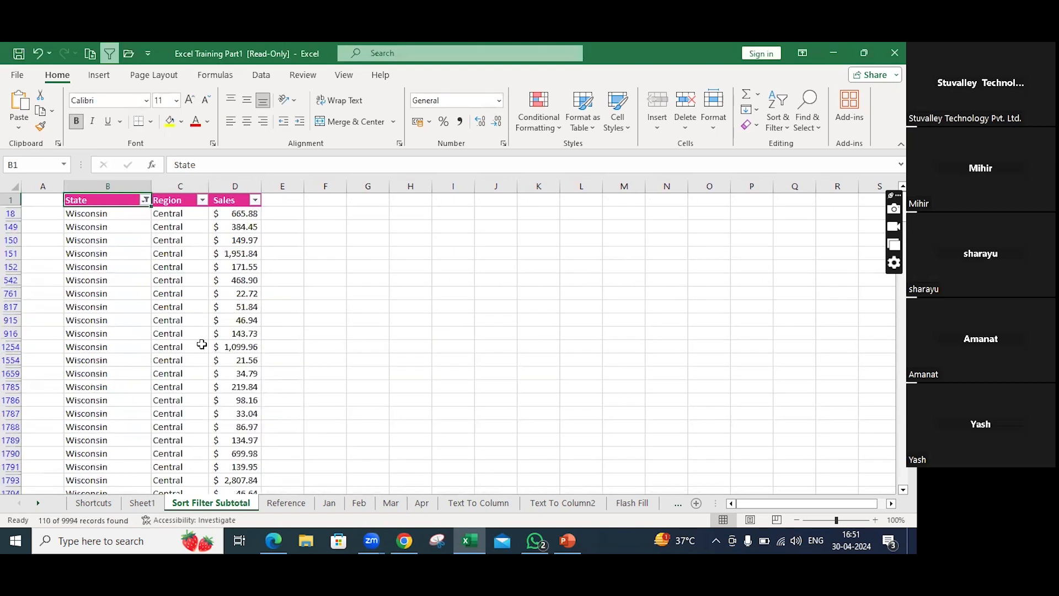
pyautogui.scroll(-2, 110, 267)
pyautogui.scroll(-15, 107, 280)
pyautogui.scroll(-15, 89, 345)
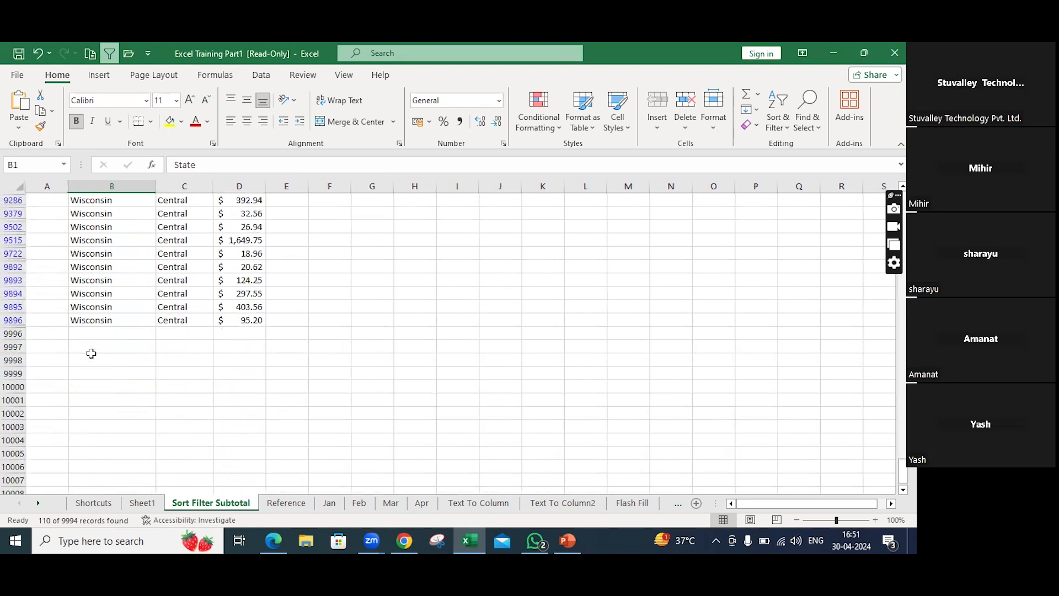
pyautogui.scroll(12, 88, 347)
pyautogui.scroll(15, 86, 343)
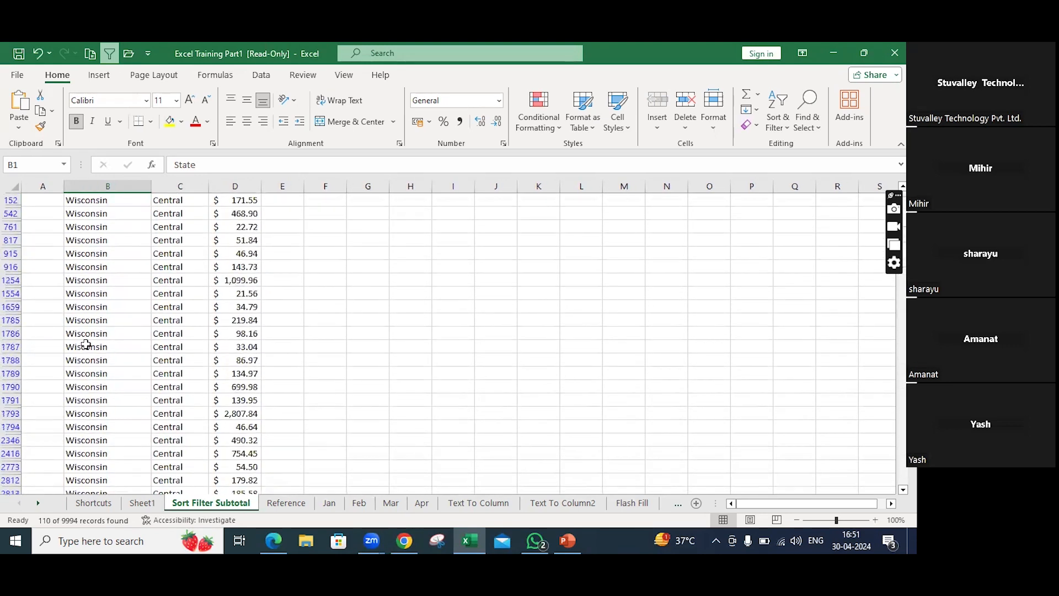
# Apply a Contains text filter with no value to the State column, and clear the column's filter.
pyautogui.scroll(2, 86, 344)
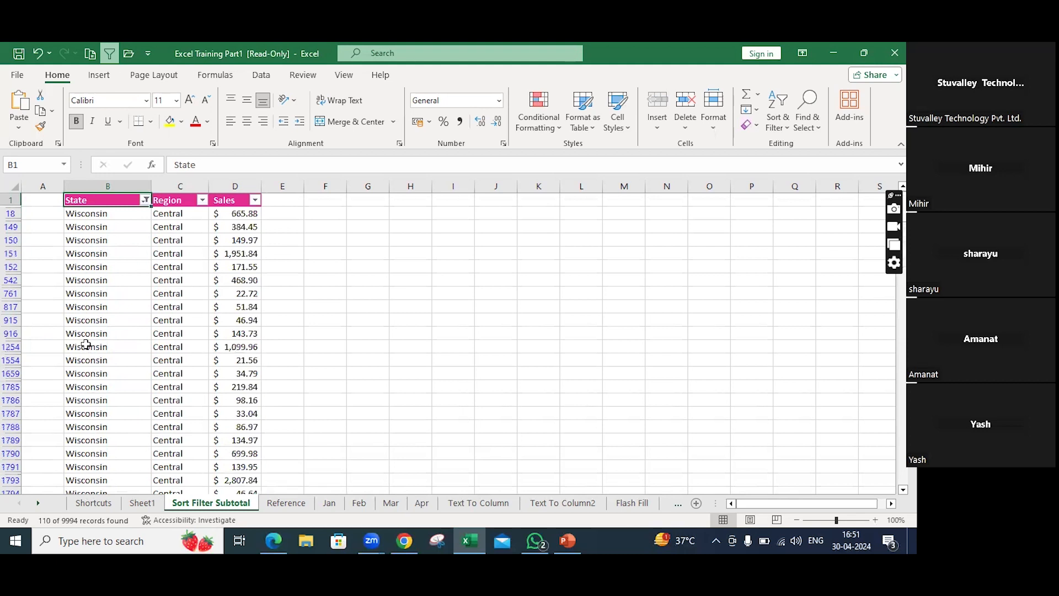
pyautogui.click(145, 201)
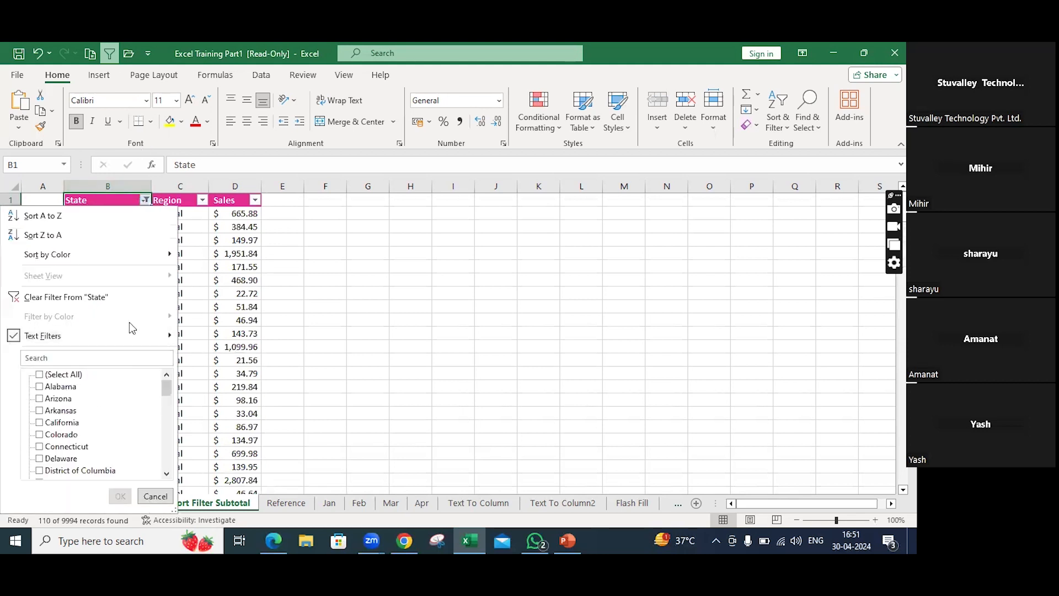
pyautogui.moveTo(120, 329)
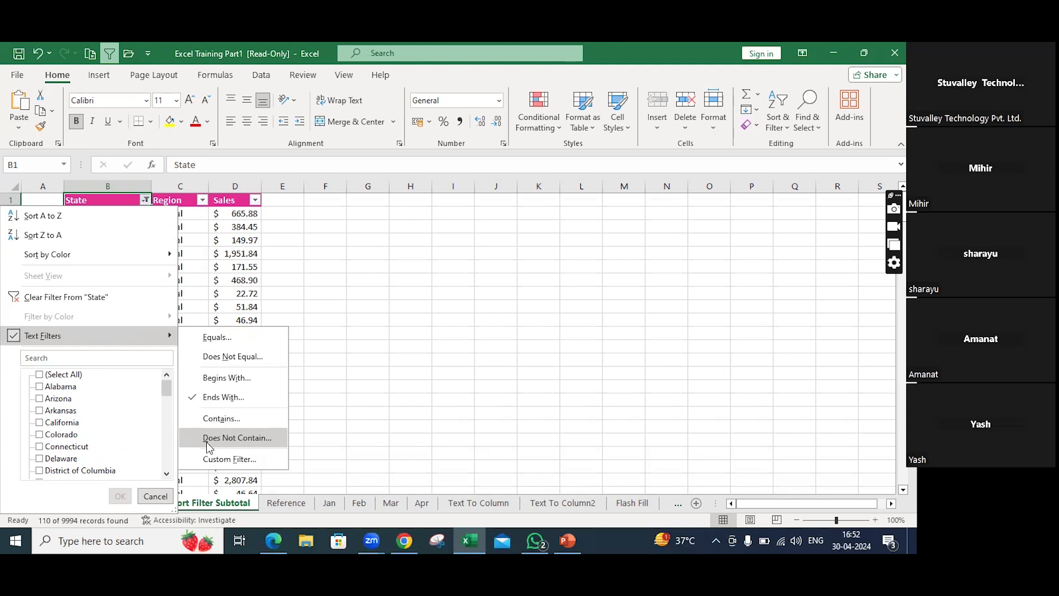
pyautogui.click(238, 421)
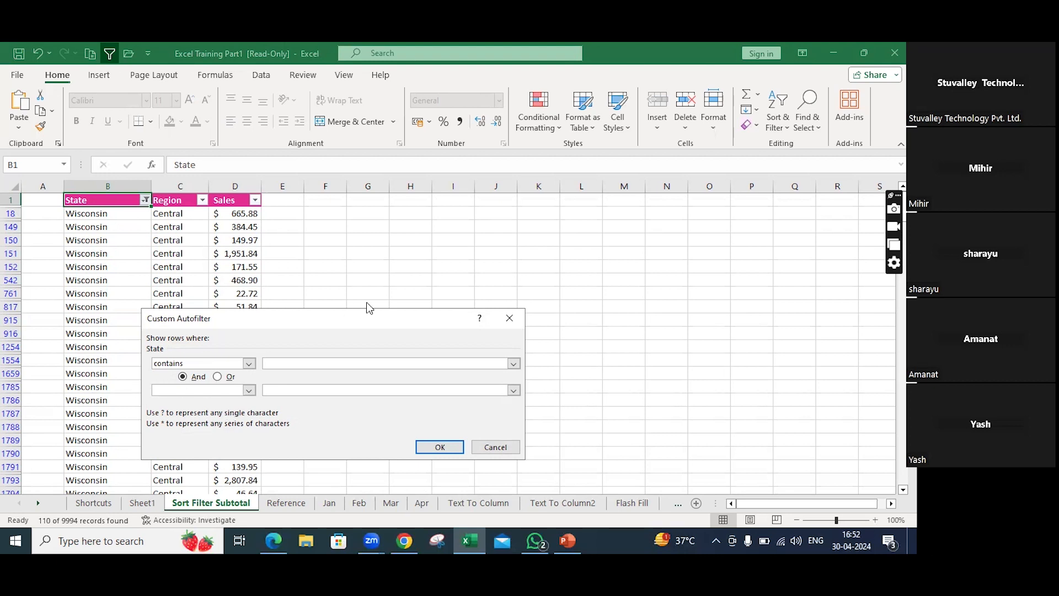
pyautogui.click(440, 447)
pyautogui.click(141, 201)
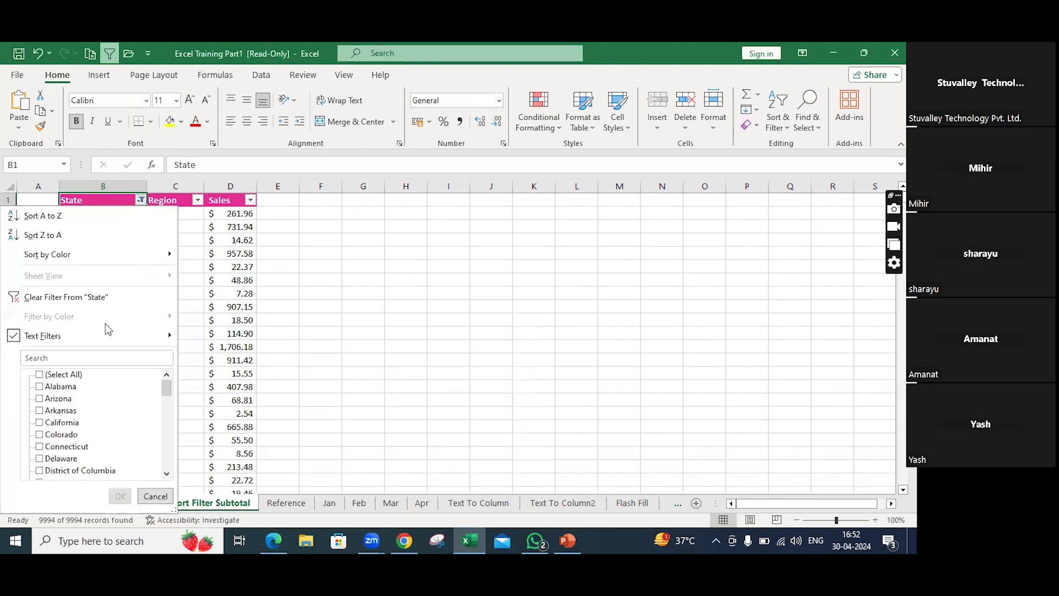
pyautogui.click(112, 296)
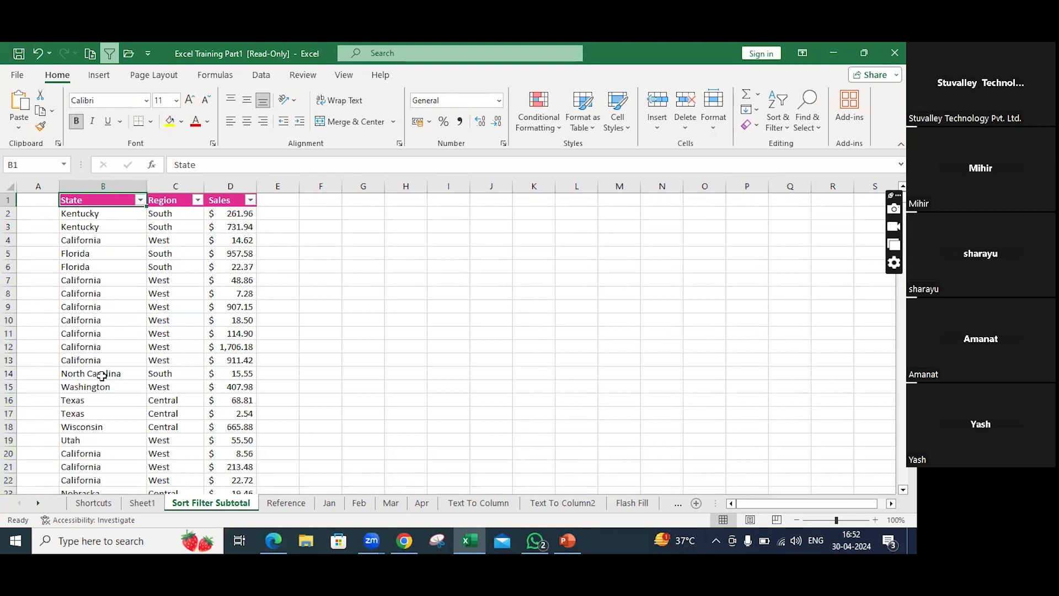
# Look through the unfiltered State column for a word to use in a Contains filter, and return to the header row.
pyautogui.scroll(-2, 102, 376)
pyautogui.scroll(-3, 114, 320)
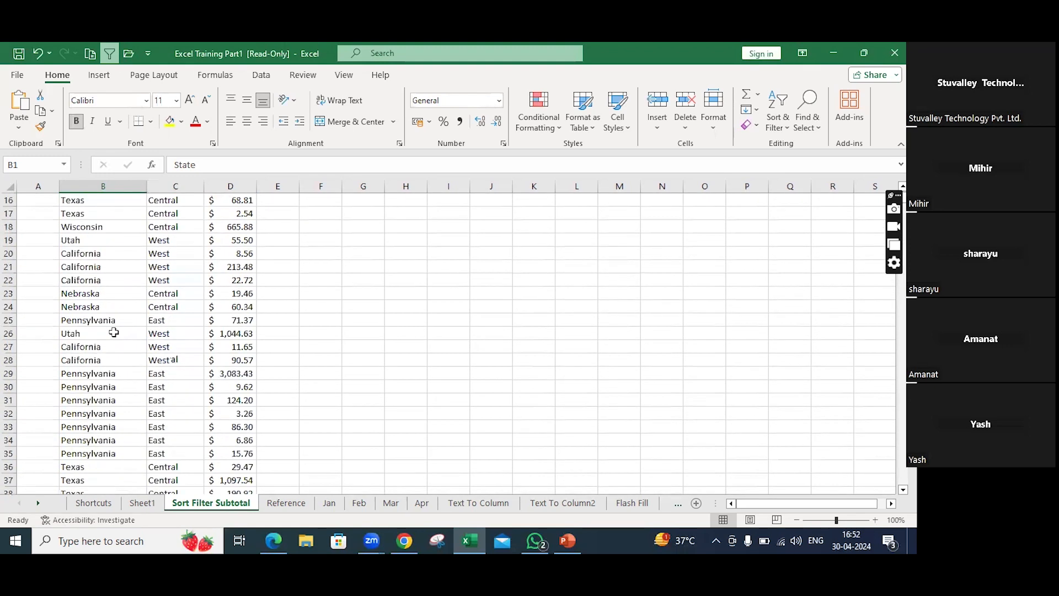
pyautogui.scroll(-11, 113, 332)
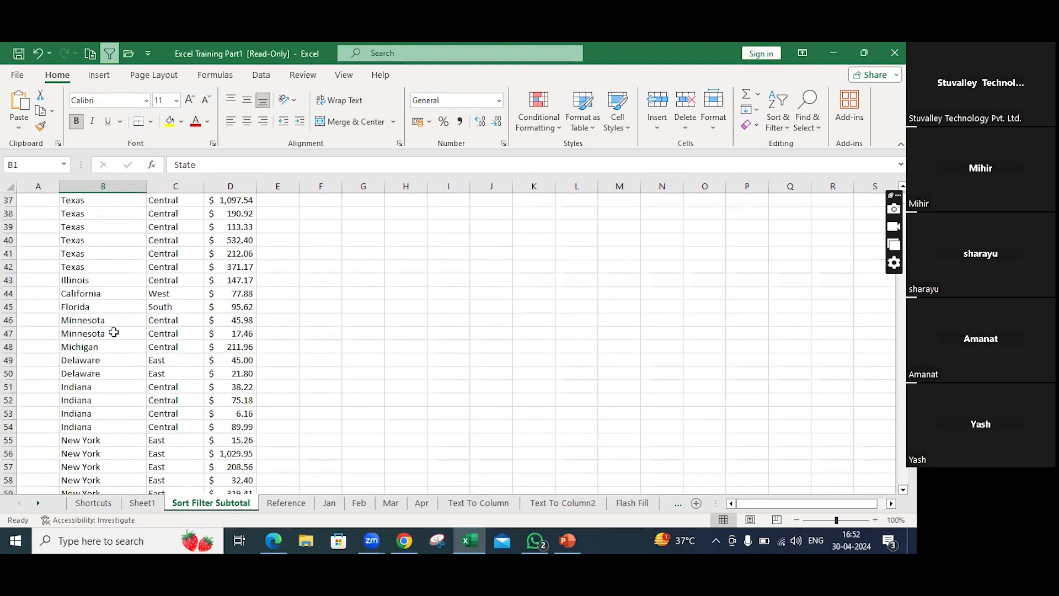
pyautogui.scroll(-10, 85, 386)
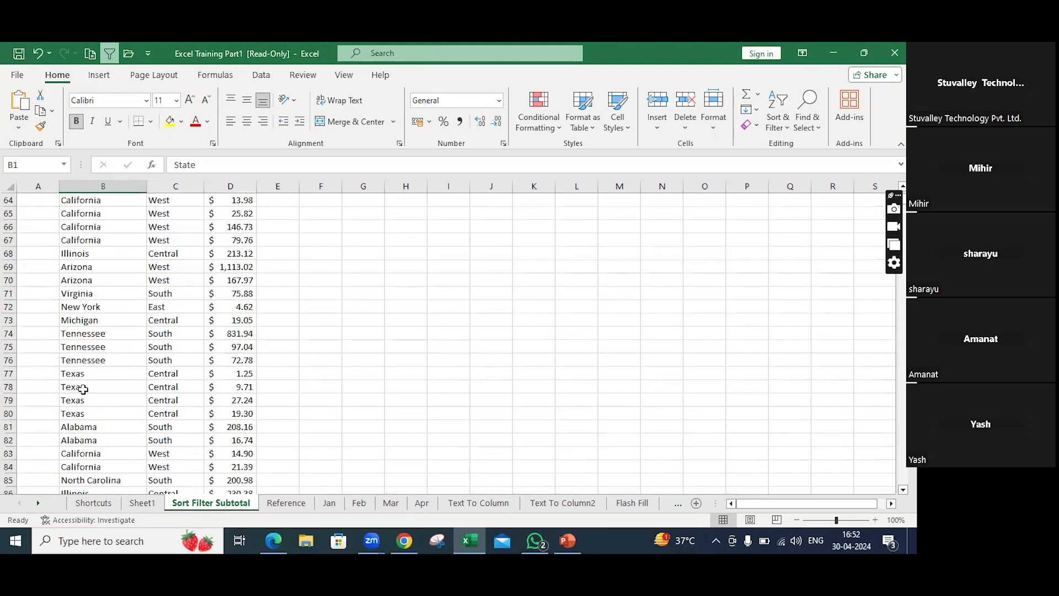
pyautogui.scroll(-6, 83, 389)
pyautogui.scroll(6, 84, 284)
pyautogui.scroll(20, 77, 267)
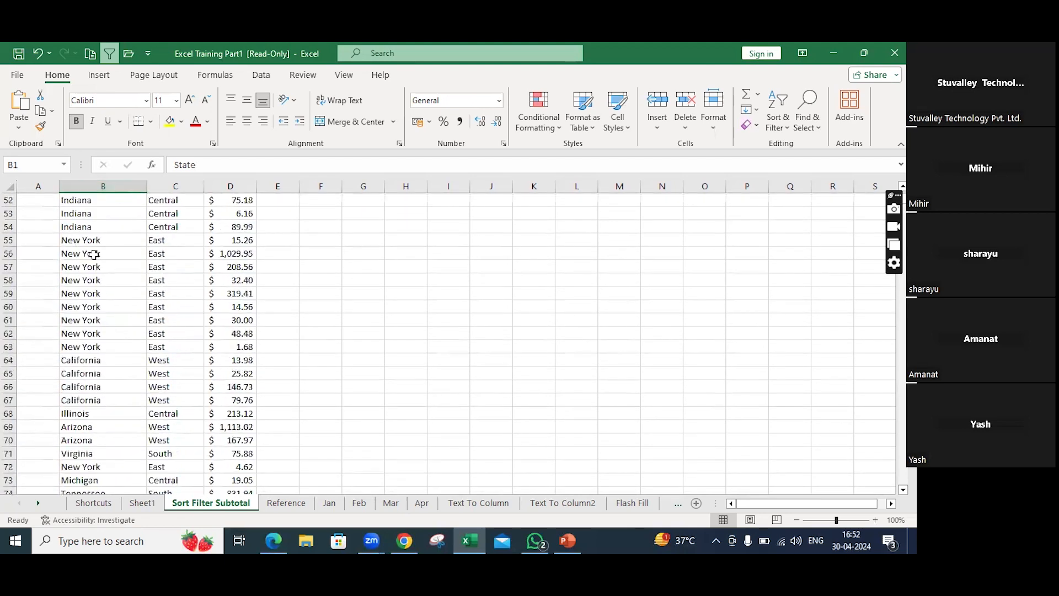
pyautogui.scroll(5, 77, 268)
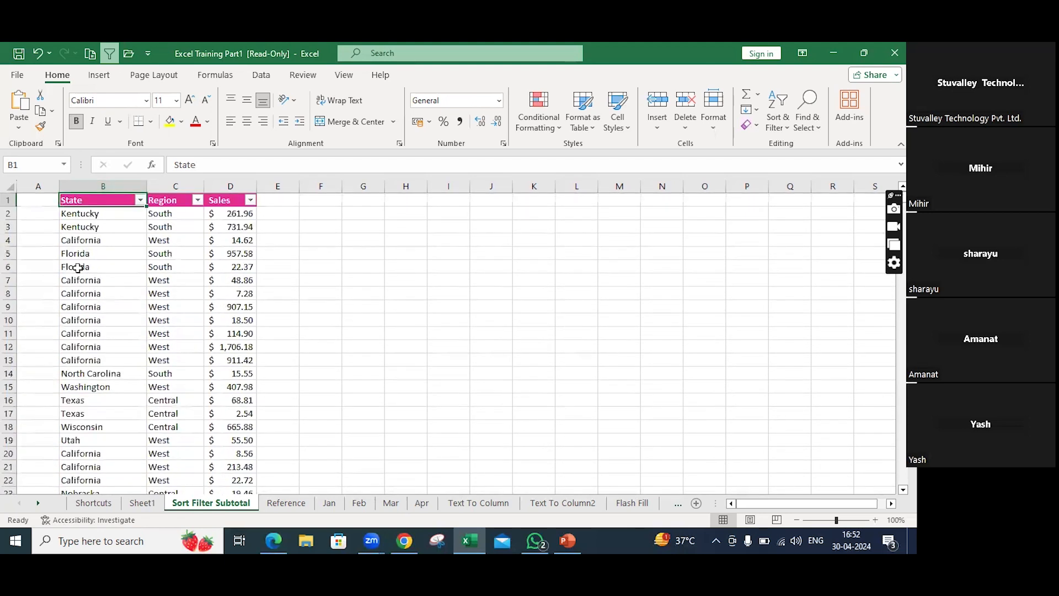
pyautogui.scroll(-20, 77, 267)
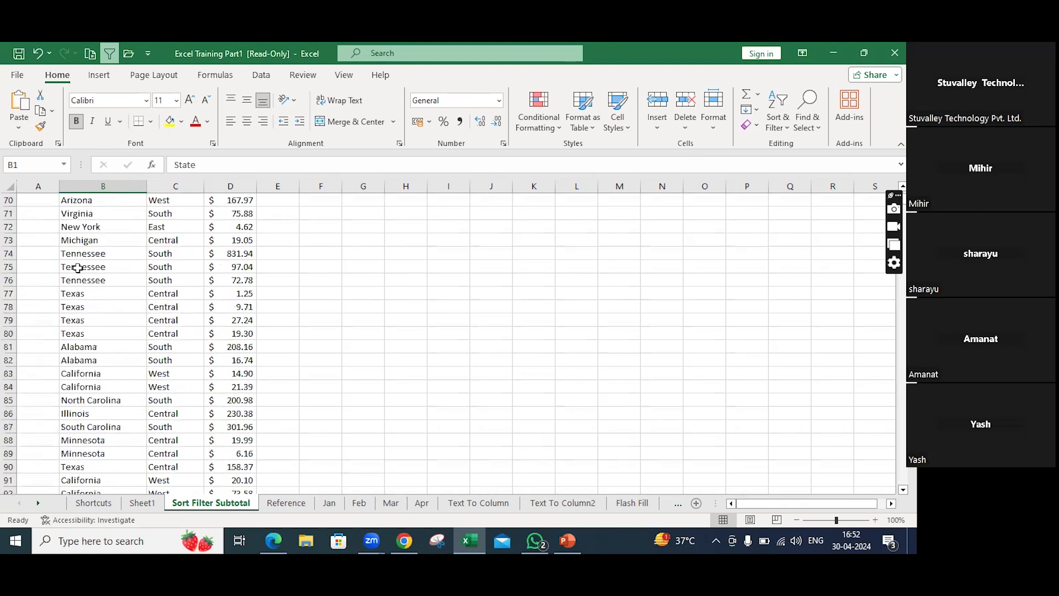
pyautogui.scroll(-6, 78, 268)
pyautogui.scroll(-1, 77, 267)
pyautogui.scroll(-4, 77, 267)
pyautogui.scroll(2, 78, 267)
pyautogui.scroll(-4, 77, 267)
pyautogui.scroll(-7, 78, 268)
pyautogui.scroll(20, 109, 239)
pyautogui.scroll(10, 108, 239)
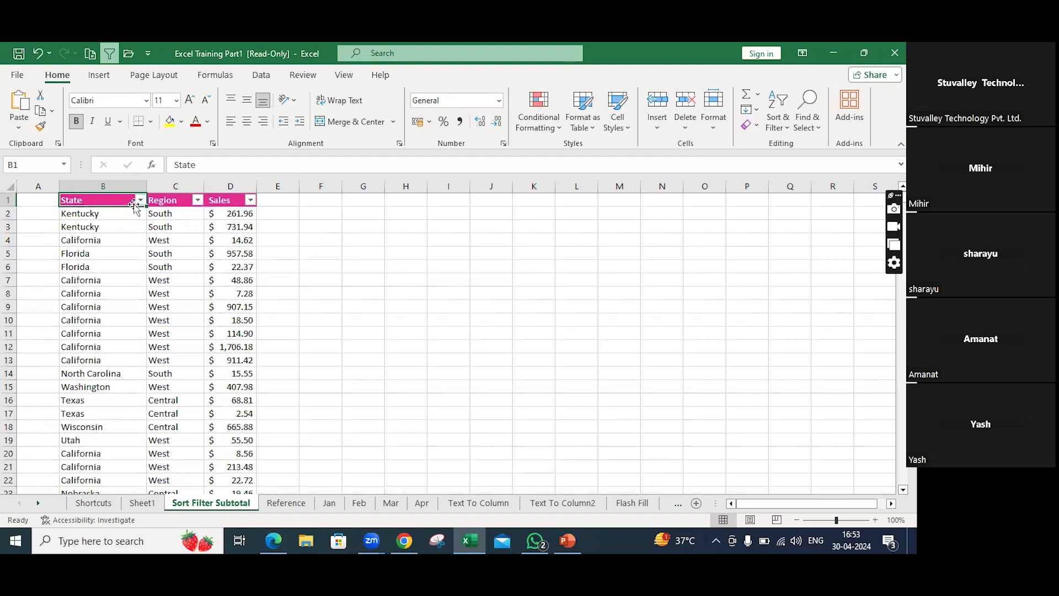
# Filter the State column with a Contains text filter for "north".
pyautogui.click(141, 199)
pyautogui.scroll(-4, 77, 397)
pyautogui.scroll(-5, 75, 420)
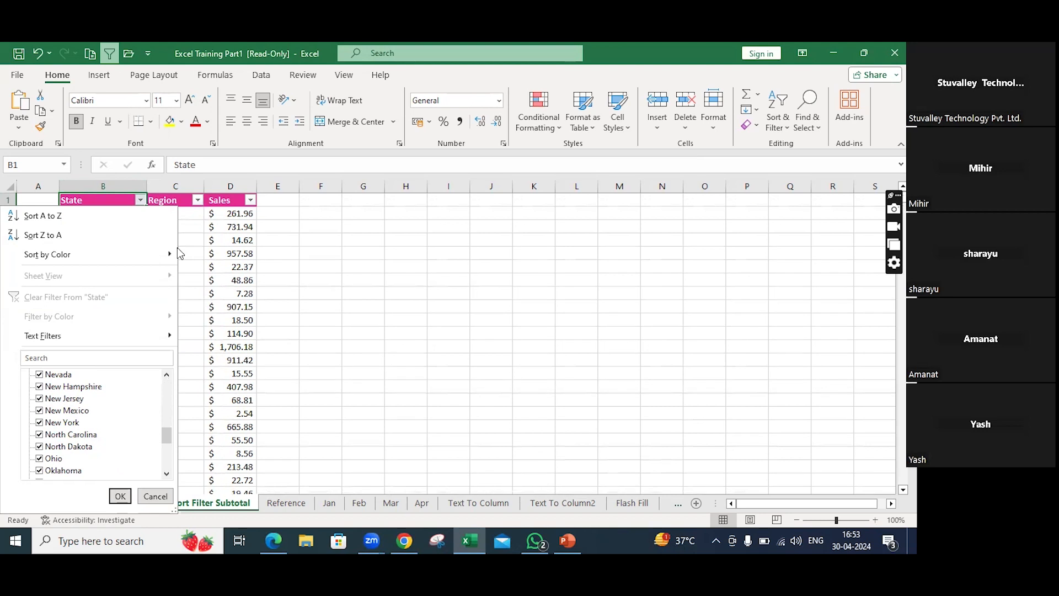
pyautogui.moveTo(171, 256)
pyautogui.moveTo(159, 343)
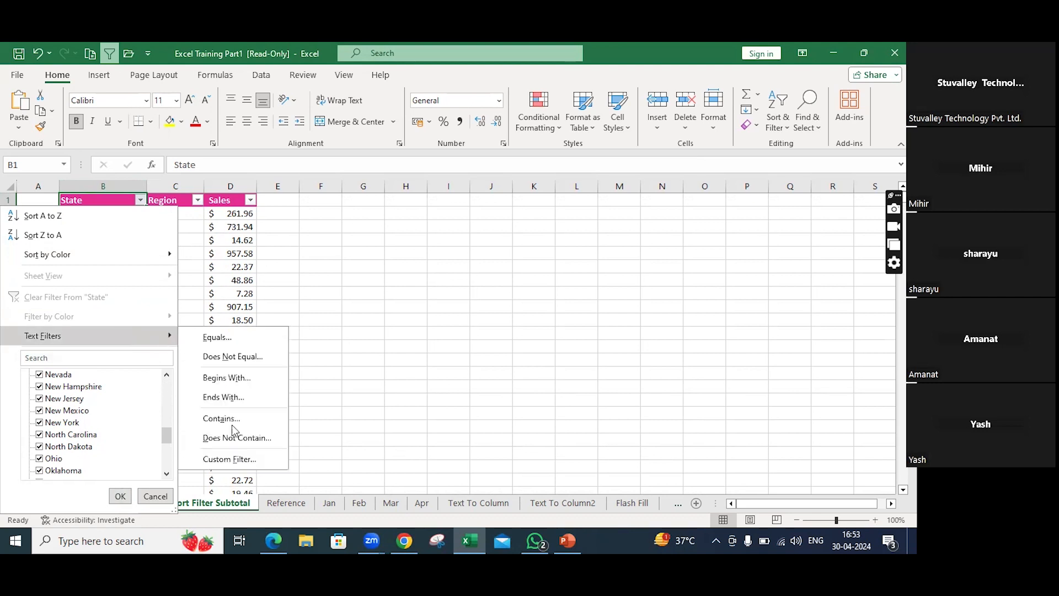
pyautogui.click(229, 420)
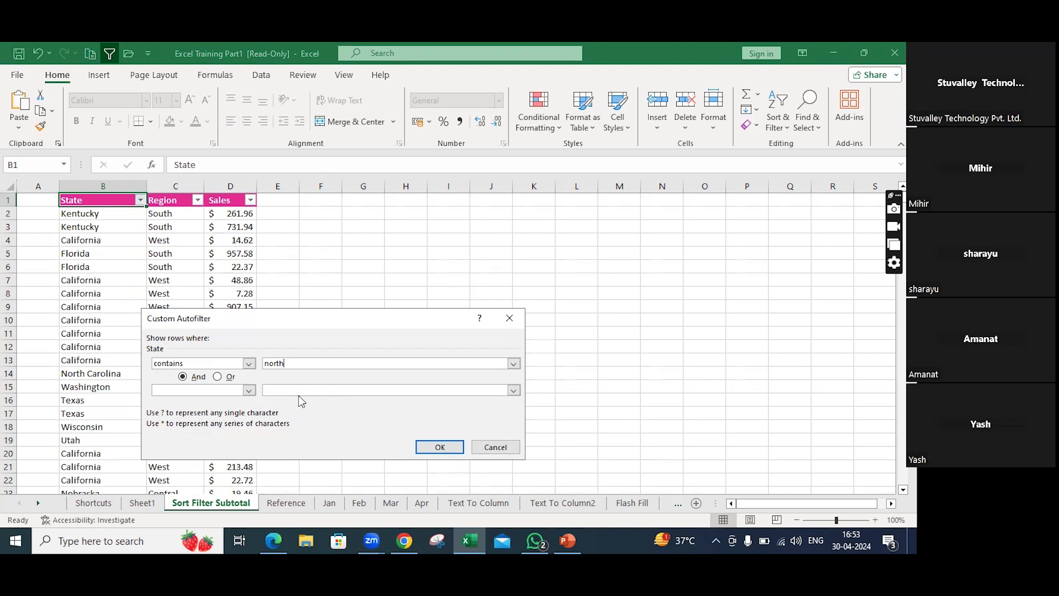
pyautogui.click(426, 448)
# Look through the filtered rows down to the last record to check the state names, and return to the header row.
pyautogui.scroll(-3, 106, 263)
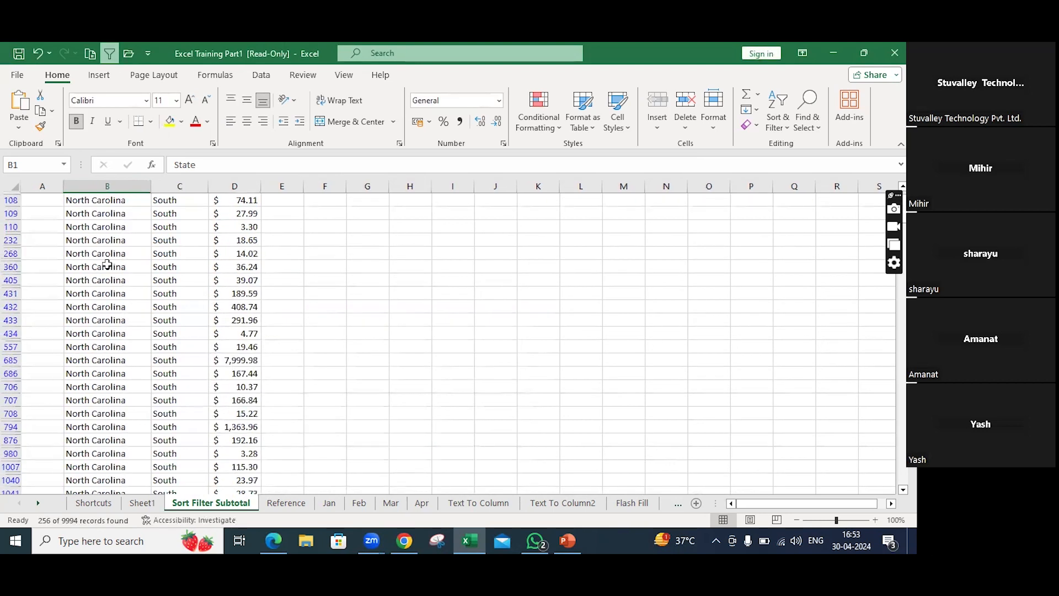
pyautogui.scroll(-20, 106, 263)
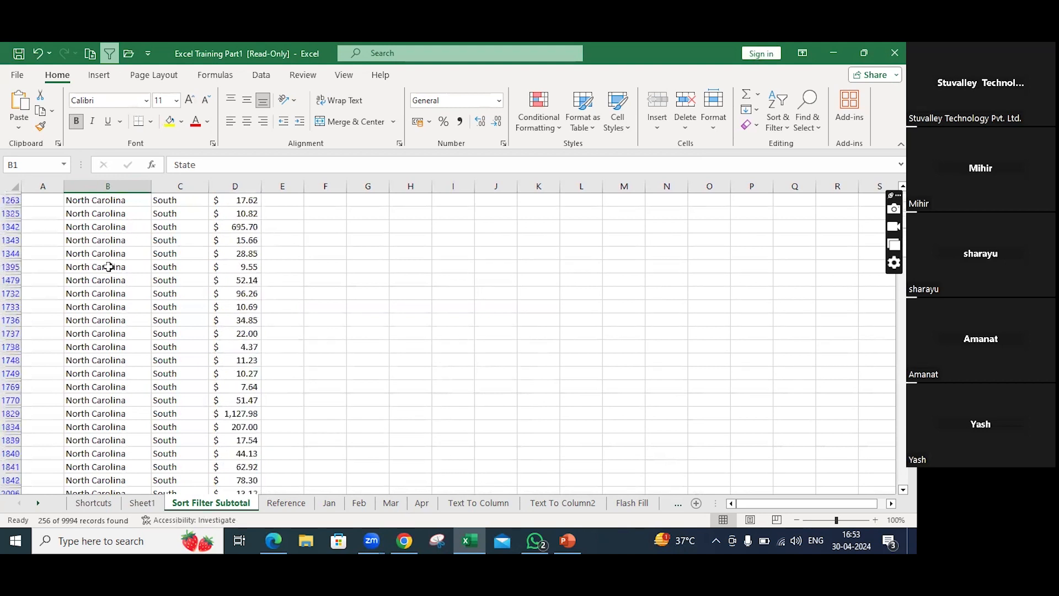
pyautogui.scroll(-15, 114, 309)
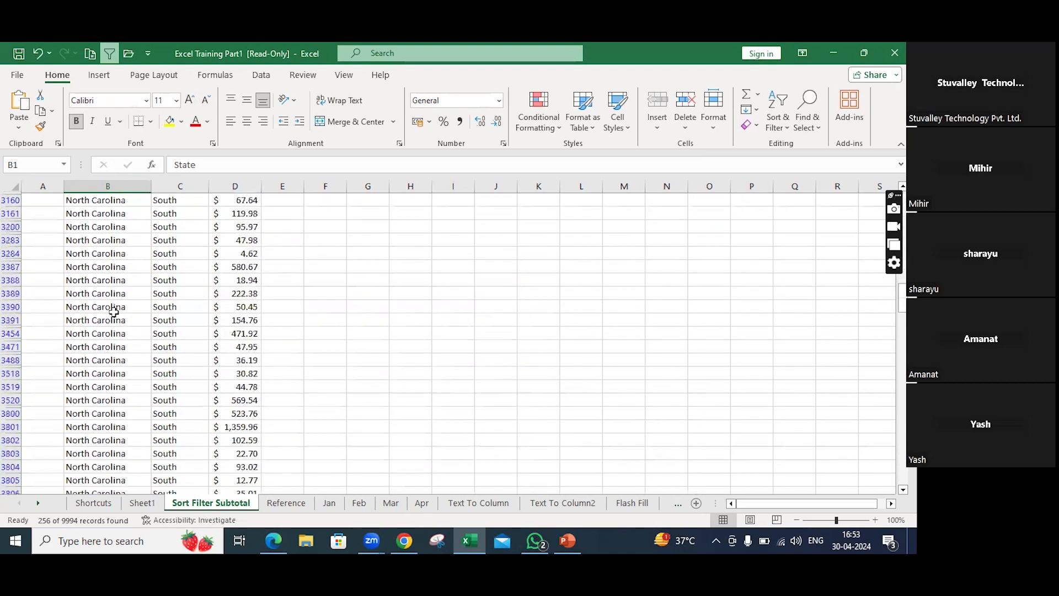
pyautogui.scroll(-20, 117, 316)
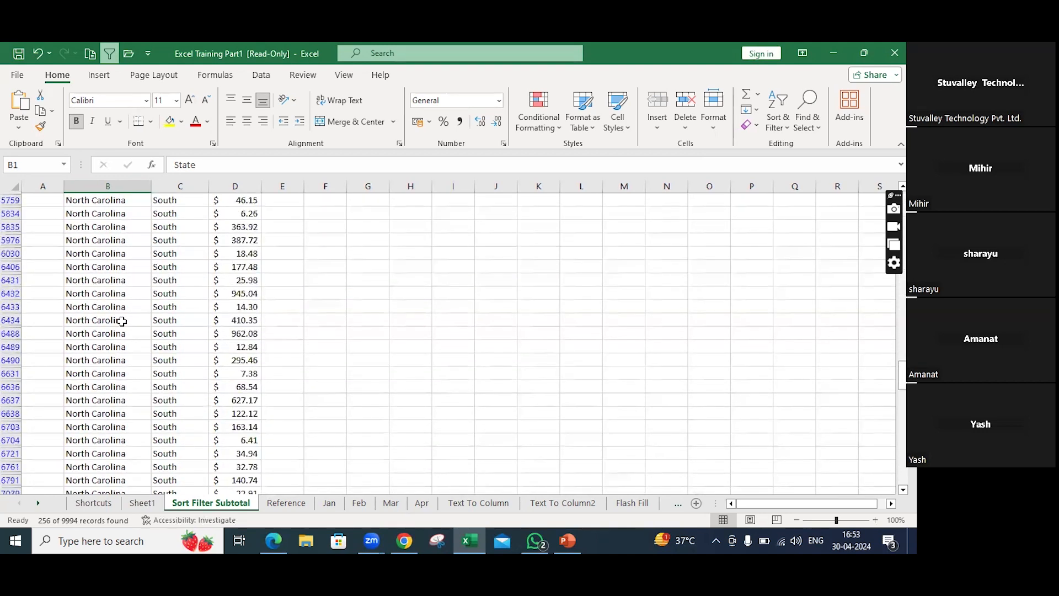
pyautogui.scroll(-20, 125, 321)
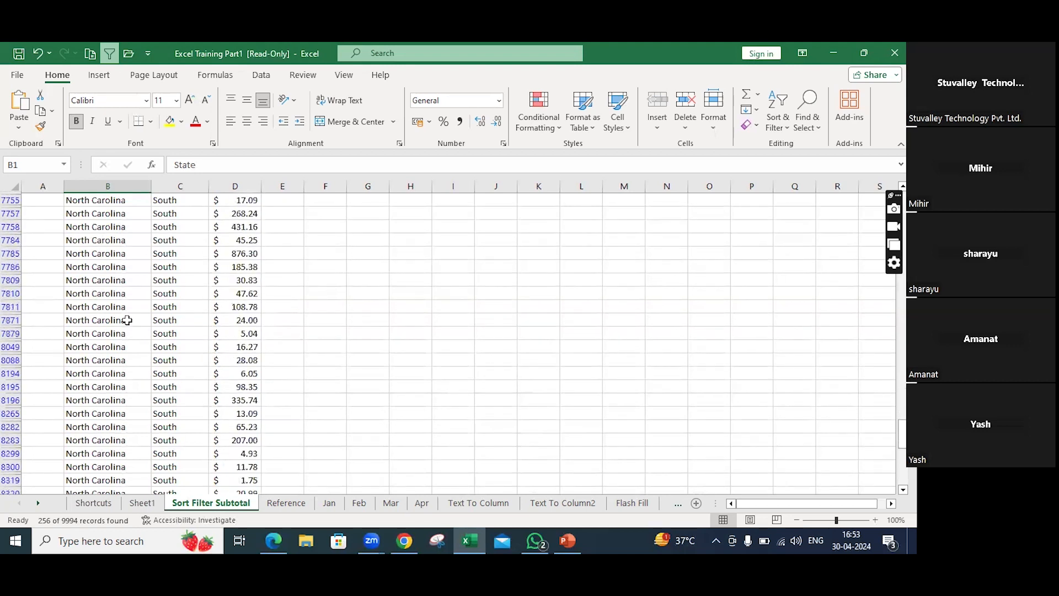
pyautogui.scroll(-8, 126, 320)
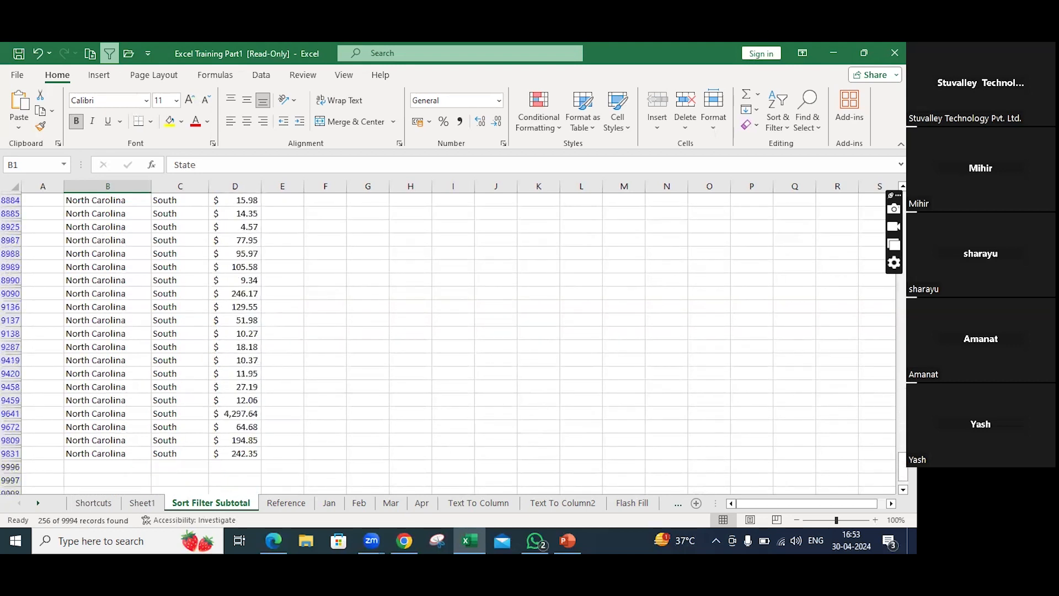
pyautogui.moveTo(903, 463); pyautogui.dragTo(902, 207)
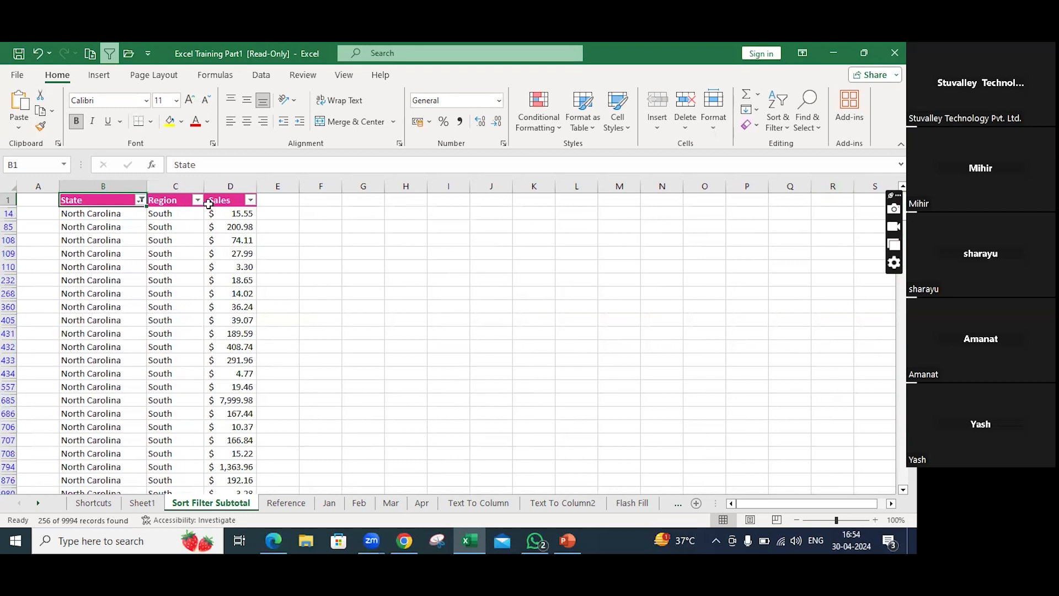
# Check which regions the Region column's filter list offers, and review the filtered rows again.
pyautogui.click(197, 200)
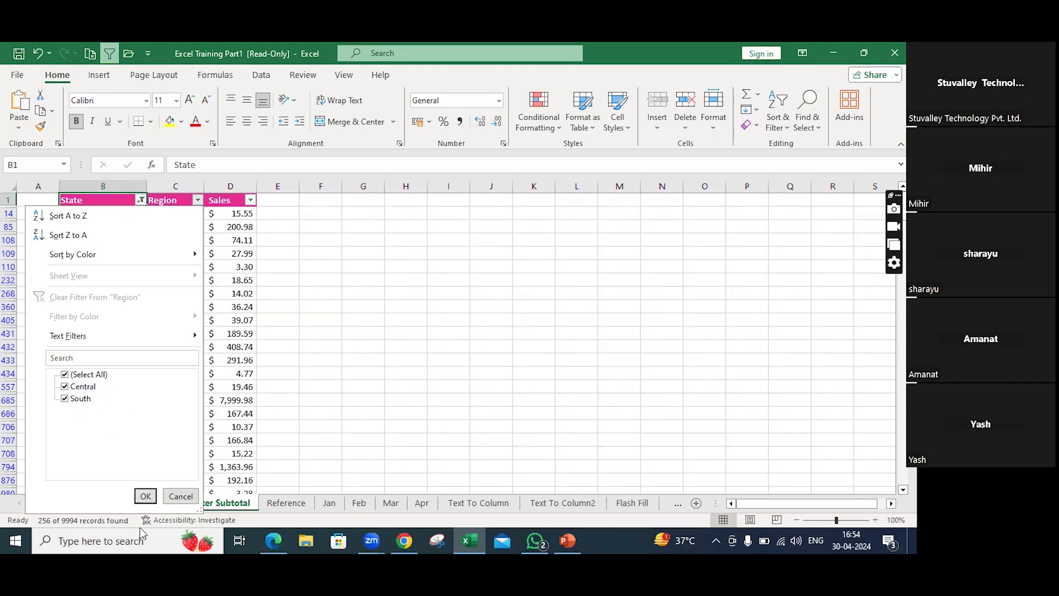
pyautogui.click(145, 496)
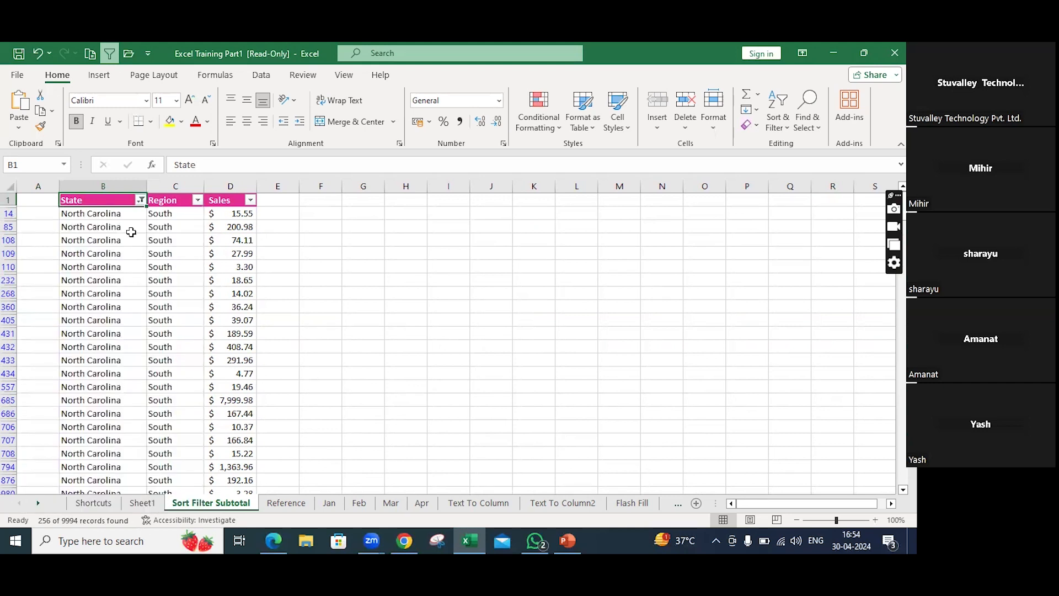
pyautogui.scroll(-3, 117, 256)
pyautogui.scroll(-15, 118, 255)
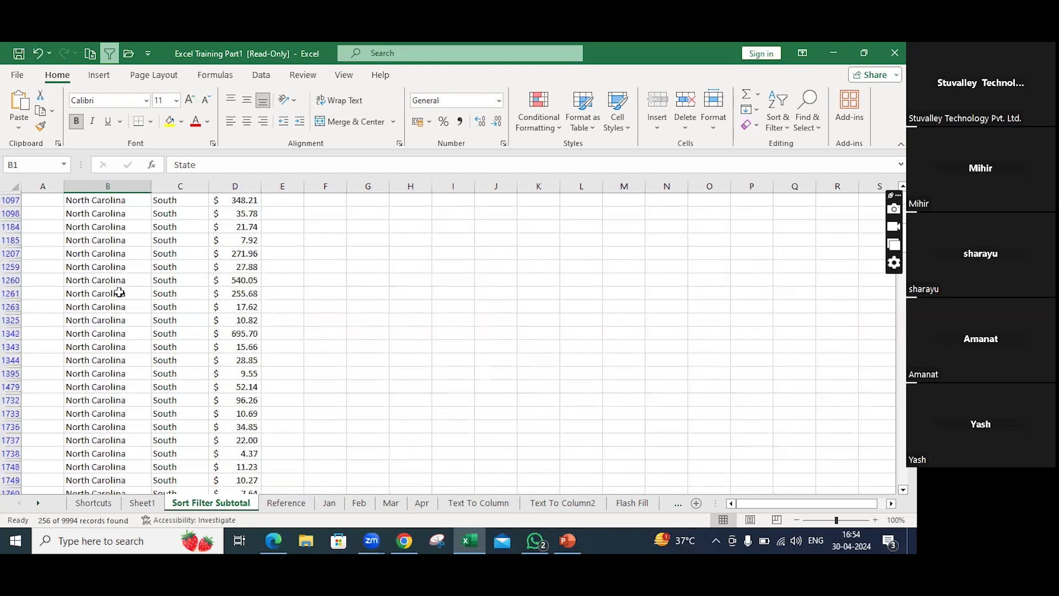
pyautogui.scroll(-5, 122, 276)
pyautogui.scroll(8, 136, 188)
pyautogui.scroll(4, 136, 189)
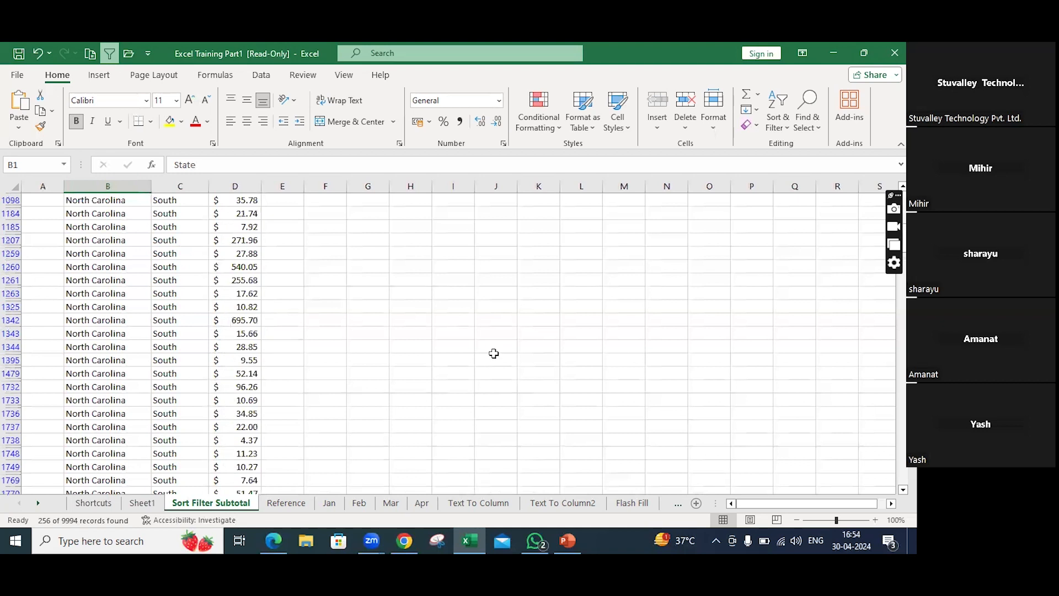
pyautogui.moveTo(902, 235); pyautogui.dragTo(903, 197)
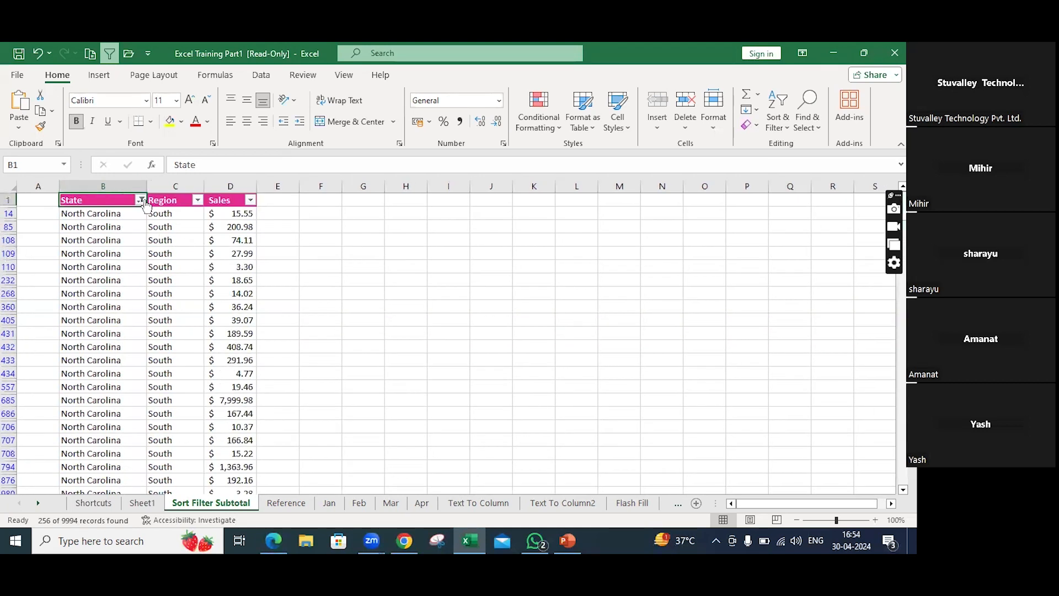
# Clear the State column's filter and check the values in the Region column's filter list without changing them.
pyautogui.click(142, 201)
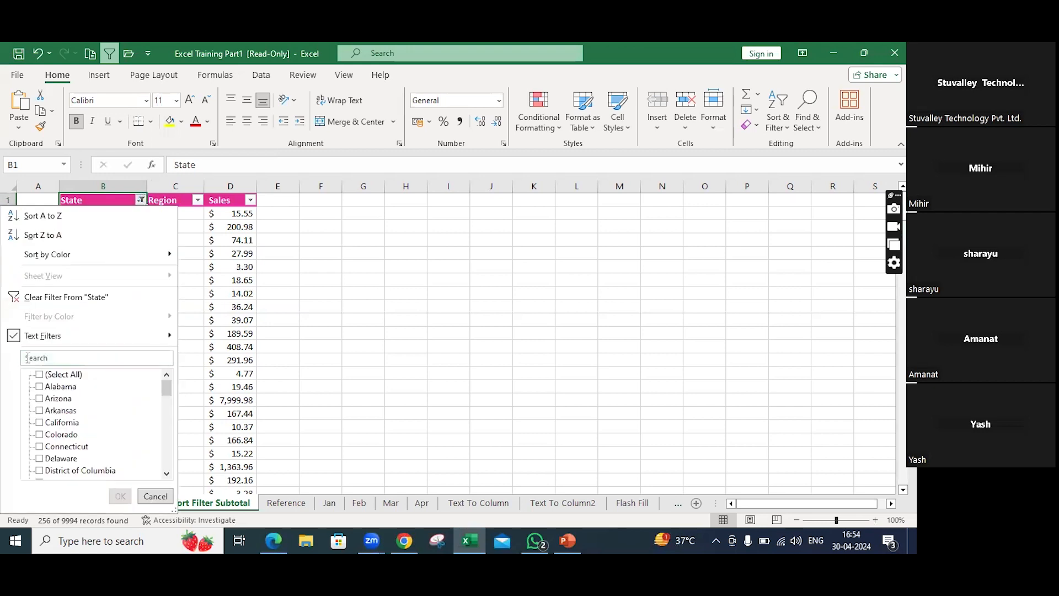
pyautogui.click(54, 298)
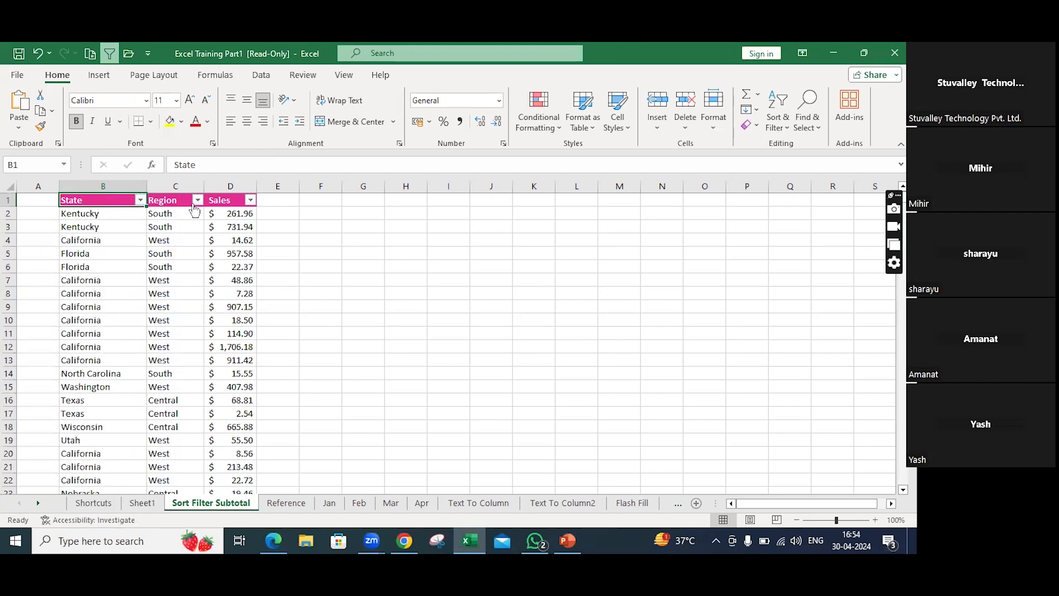
pyautogui.click(197, 199)
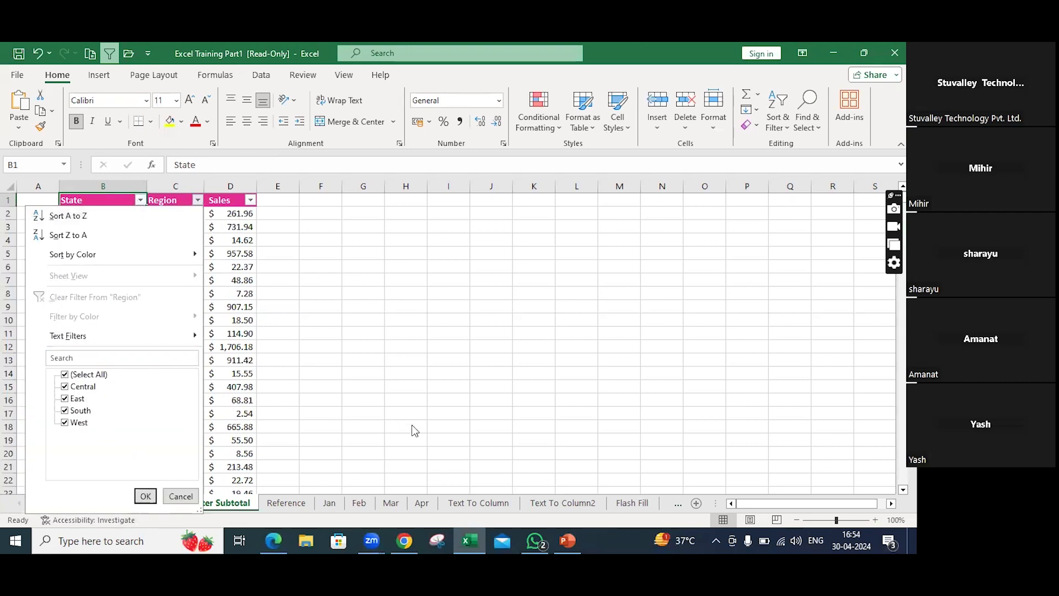
pyautogui.click(146, 496)
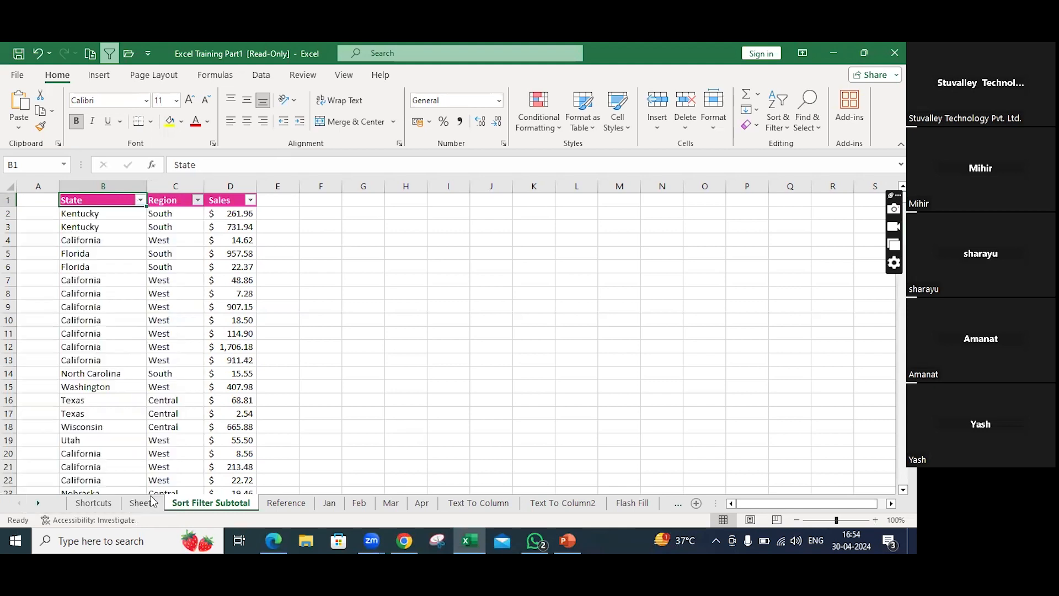
pyautogui.click(140, 201)
pyautogui.moveTo(144, 333)
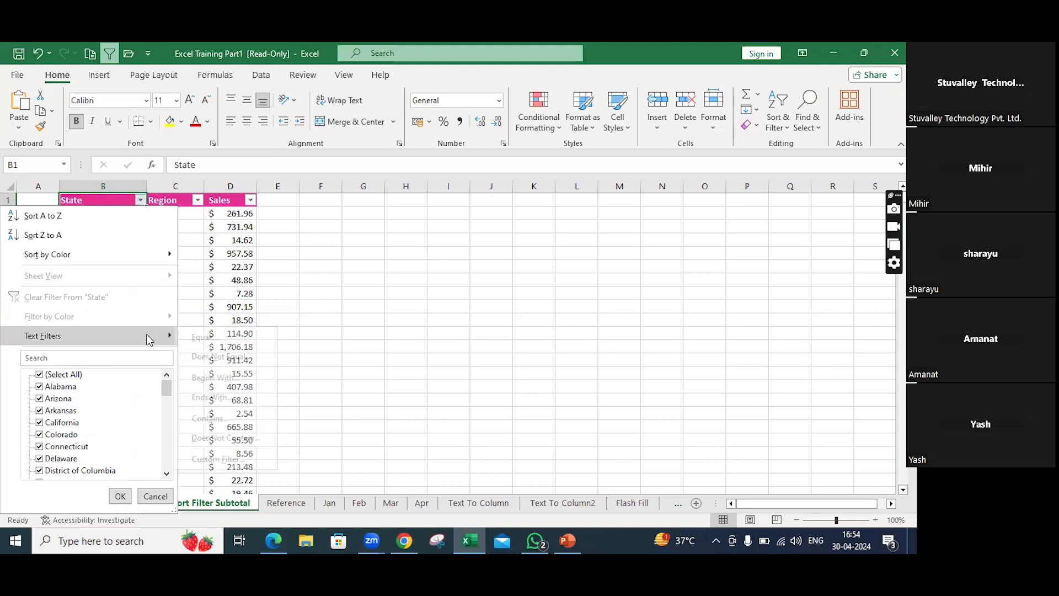
pyautogui.click(235, 423)
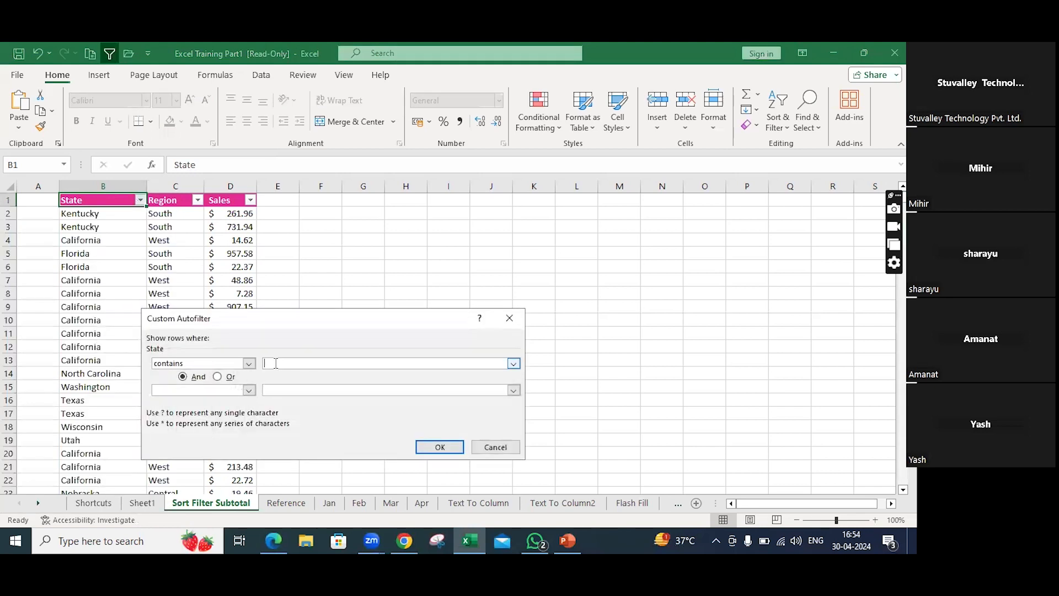
pyautogui.write('north')
pyautogui.click(482, 446)
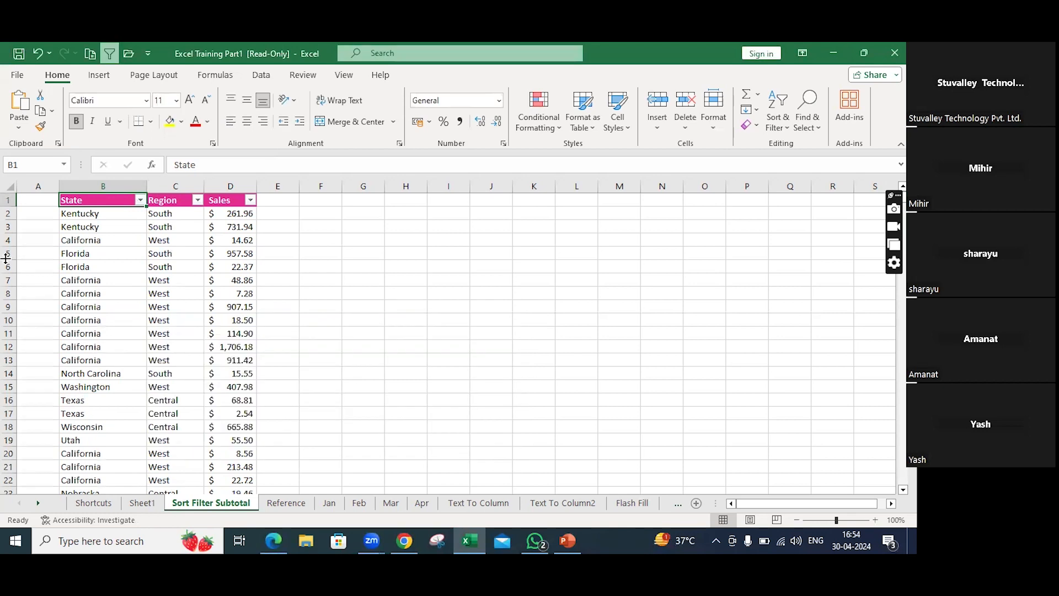
# Examine which state names the State column's filter list offers, keeping all of them selected.
pyautogui.click(140, 200)
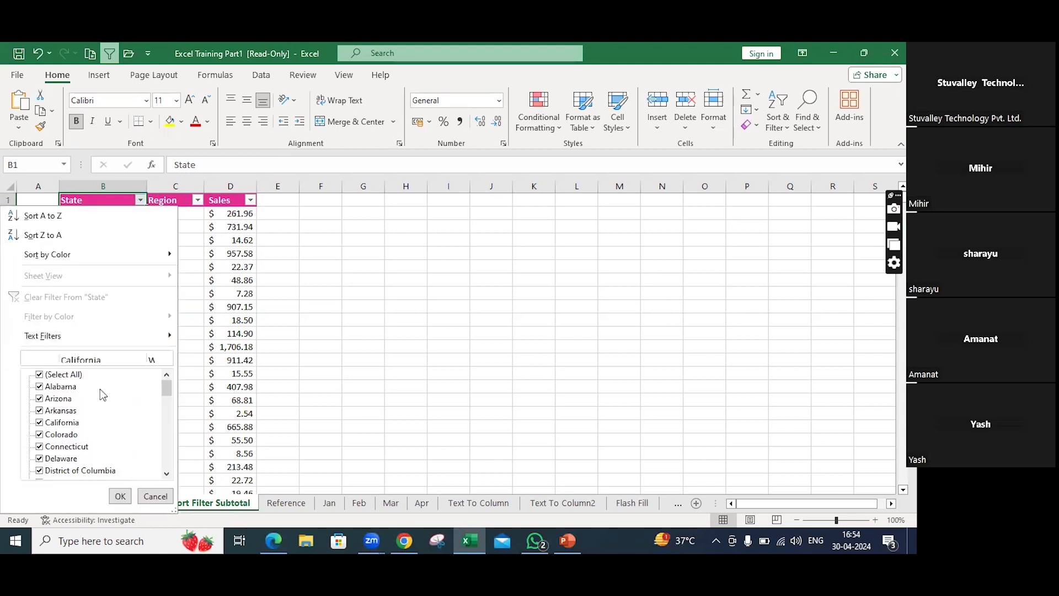
pyautogui.scroll(-4, 82, 429)
pyautogui.scroll(-7, 82, 432)
pyautogui.scroll(1, 81, 438)
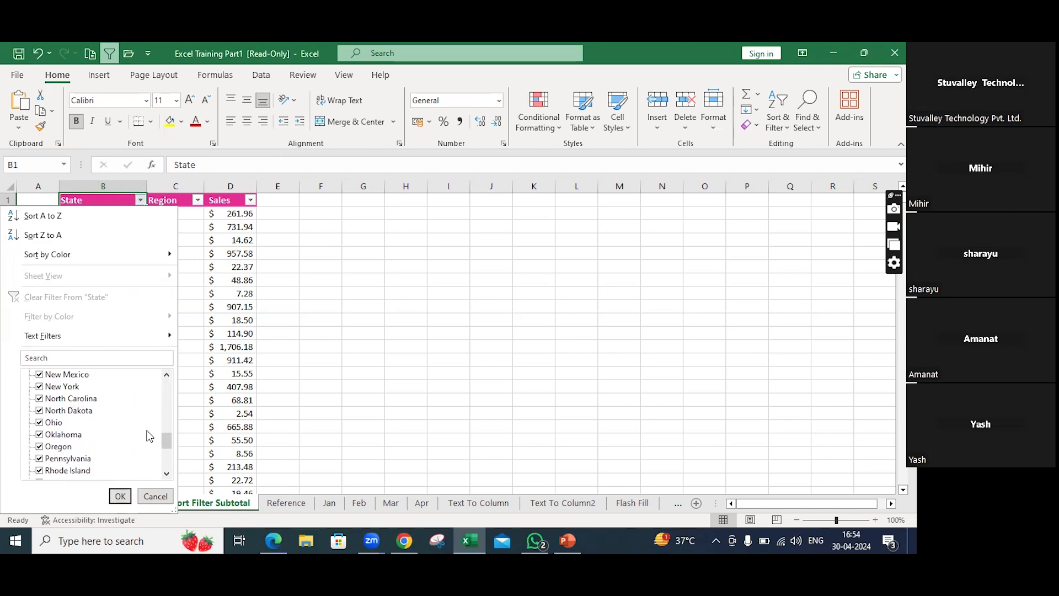
pyautogui.click(120, 496)
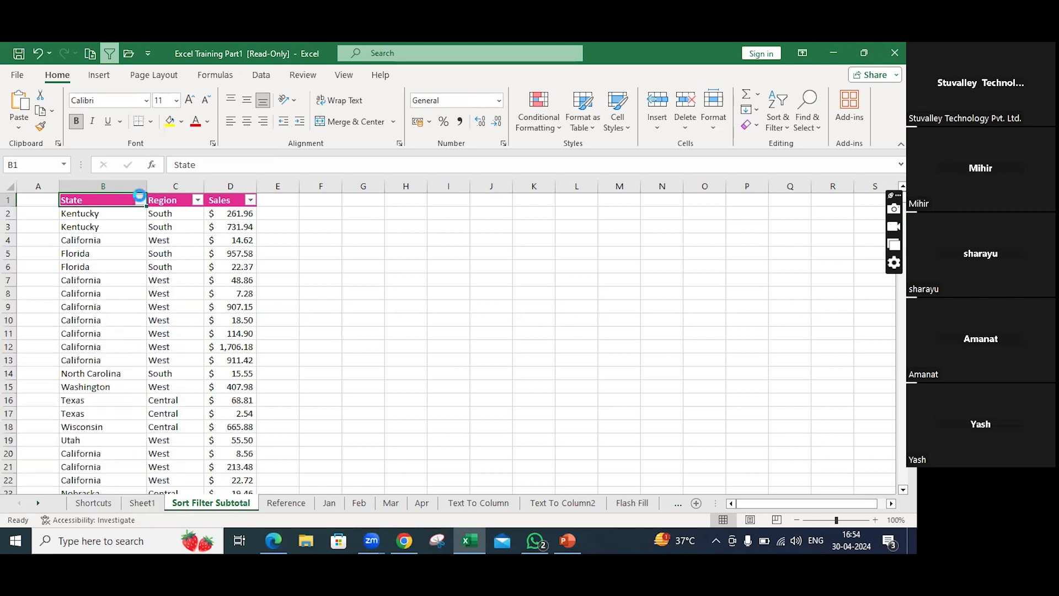
# Filter the State column with a Contains text filter for "north".
pyautogui.click(140, 199)
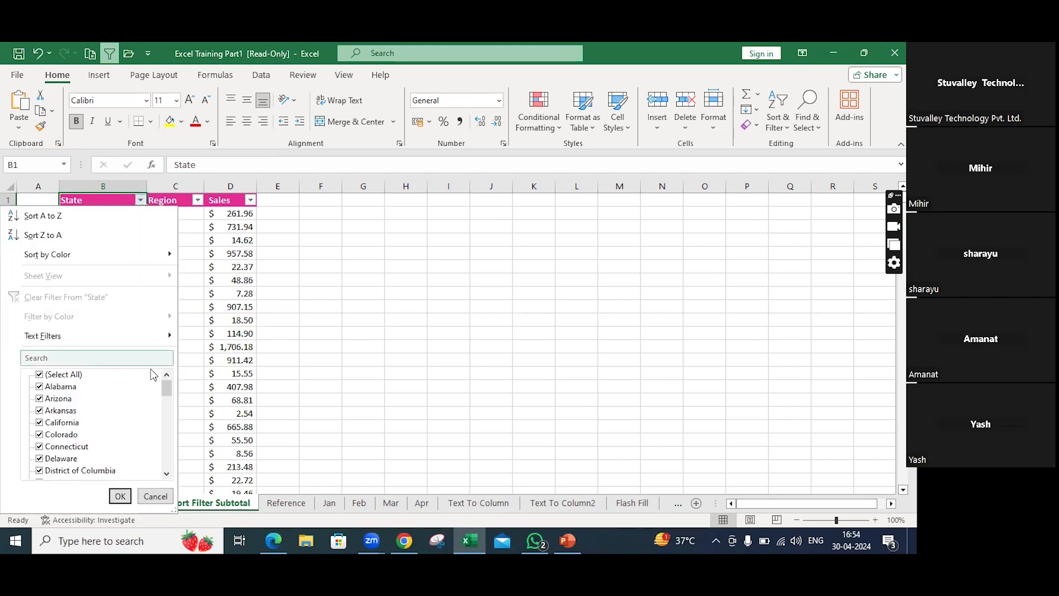
pyautogui.click(165, 335)
pyautogui.click(259, 418)
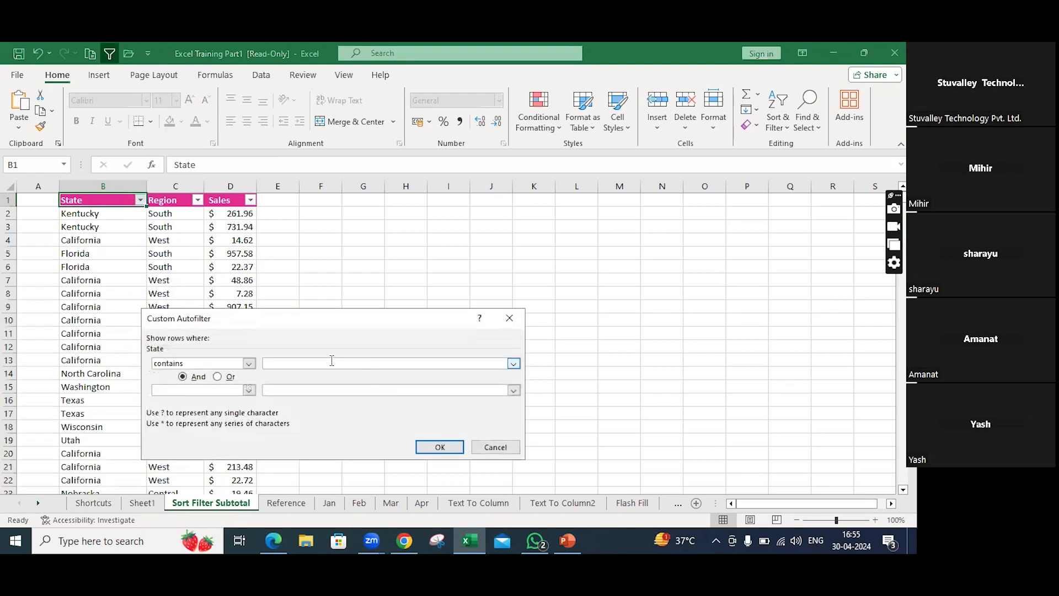
pyautogui.write('north')
pyautogui.click(421, 446)
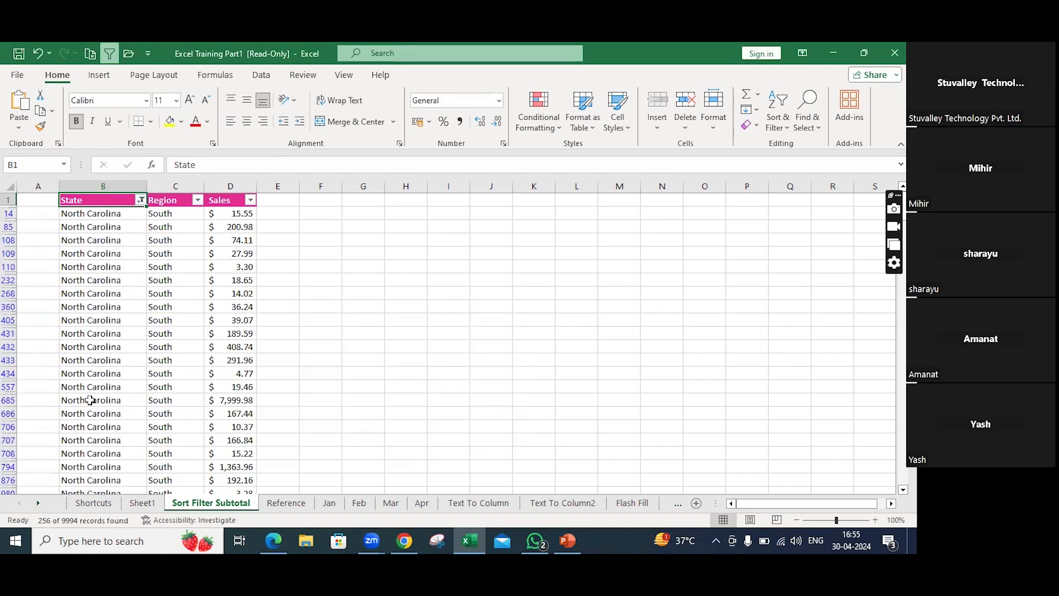
# Look through the rows matching "north" to compare their state names and regions, and return to the header row.
pyautogui.scroll(-7, 168, 293)
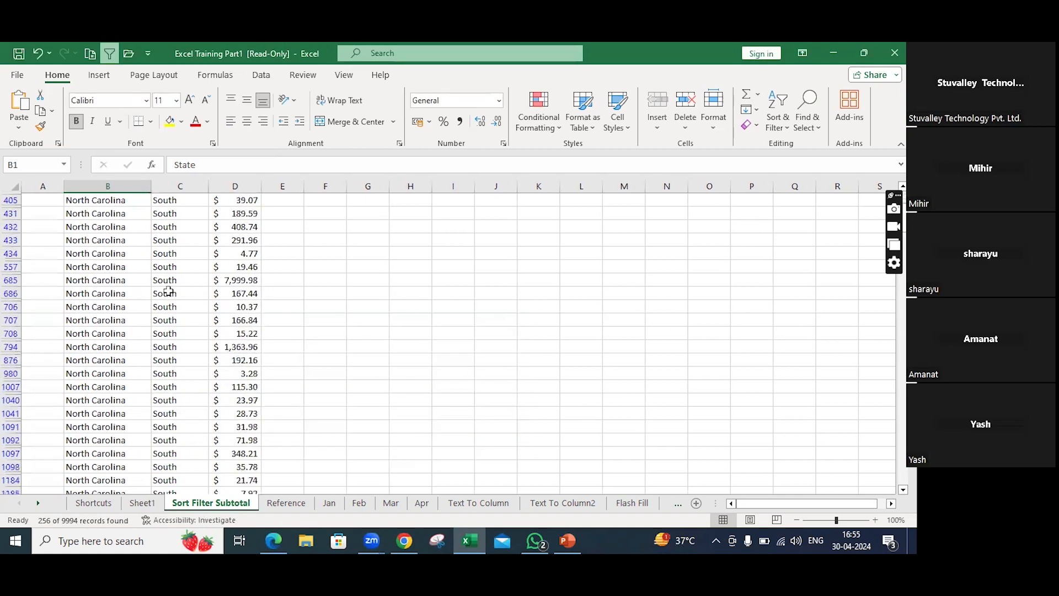
pyautogui.scroll(-12, 62, 319)
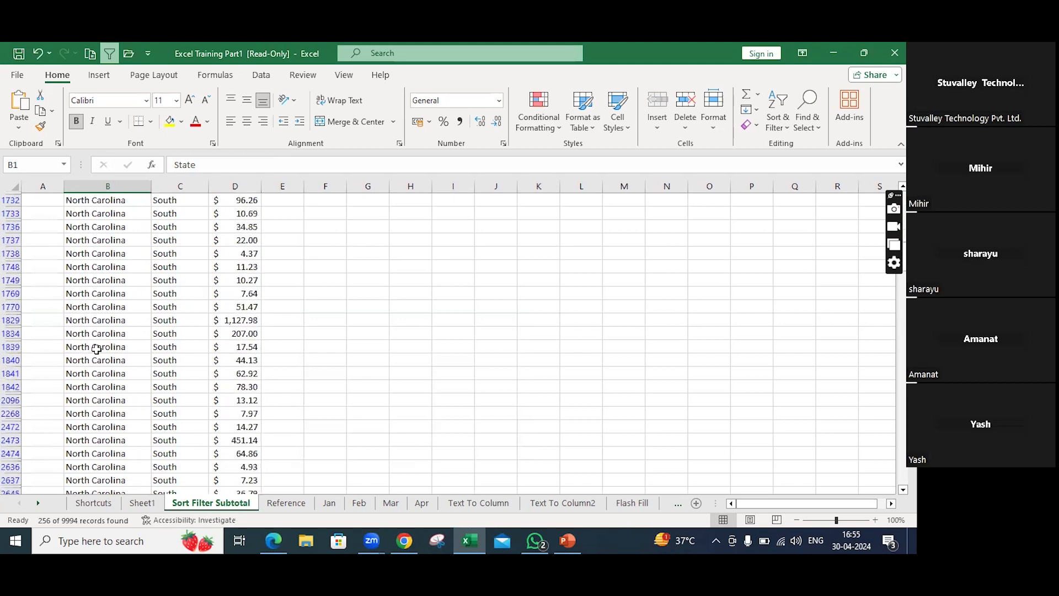
pyautogui.scroll(-2, 96, 351)
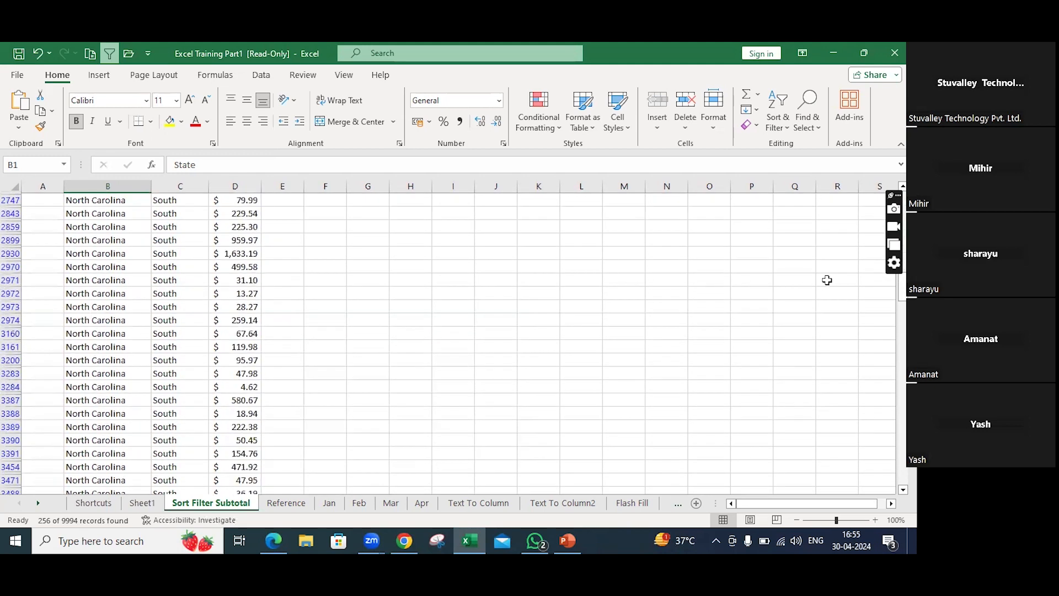
pyautogui.moveTo(901, 286); pyautogui.dragTo(901, 339)
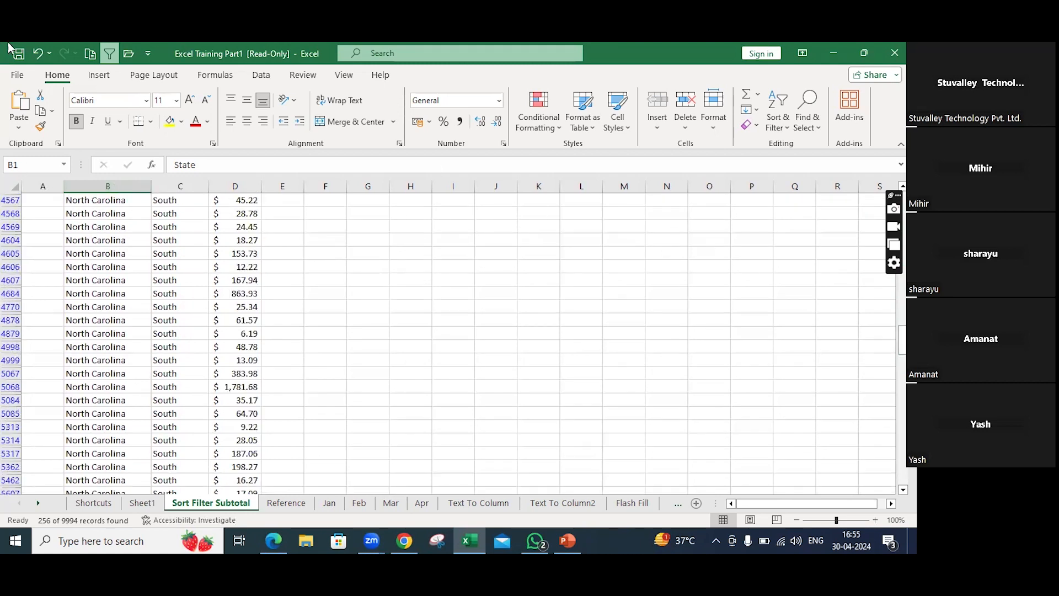
pyautogui.moveTo(901, 339); pyautogui.dragTo(902, 277)
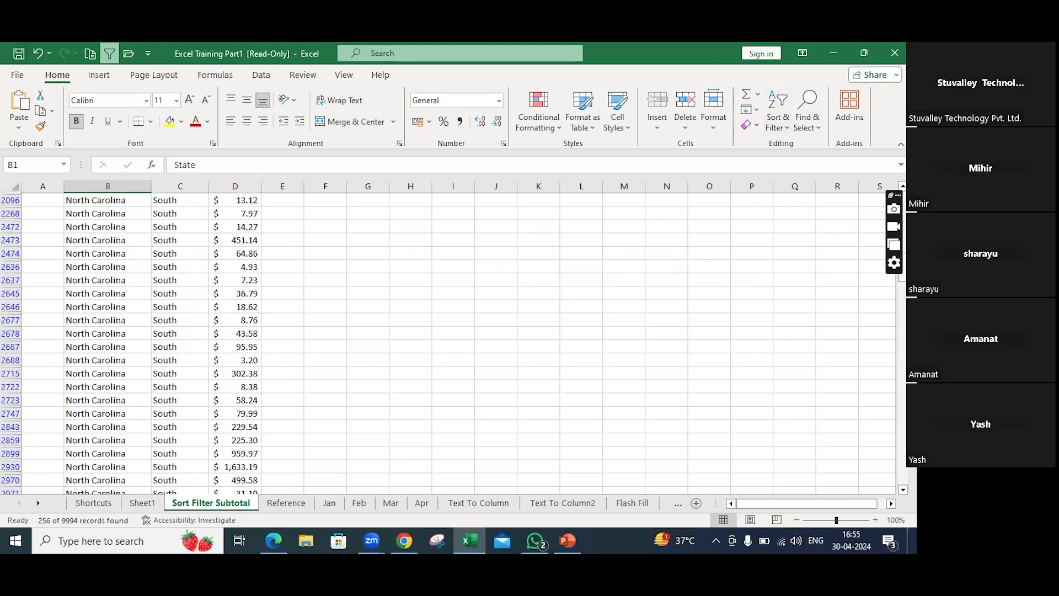
pyautogui.moveTo(902, 271); pyautogui.dragTo(902, 325)
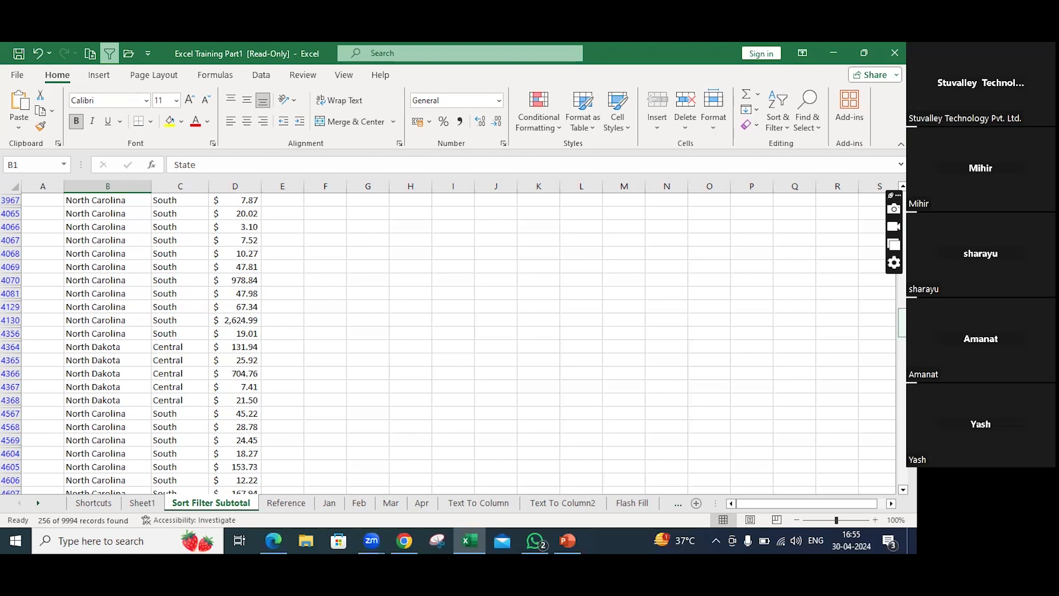
pyautogui.moveTo(903, 321); pyautogui.dragTo(902, 203)
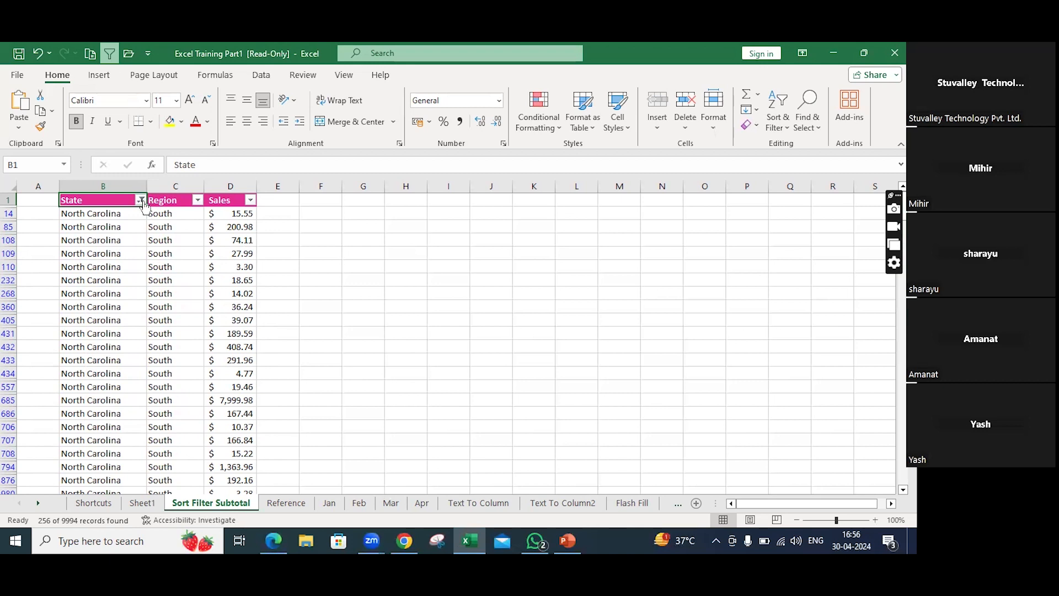
# Clear the State column's Contains filter and apply an Equals text filter for "North Carolina" instead.
pyautogui.click(141, 200)
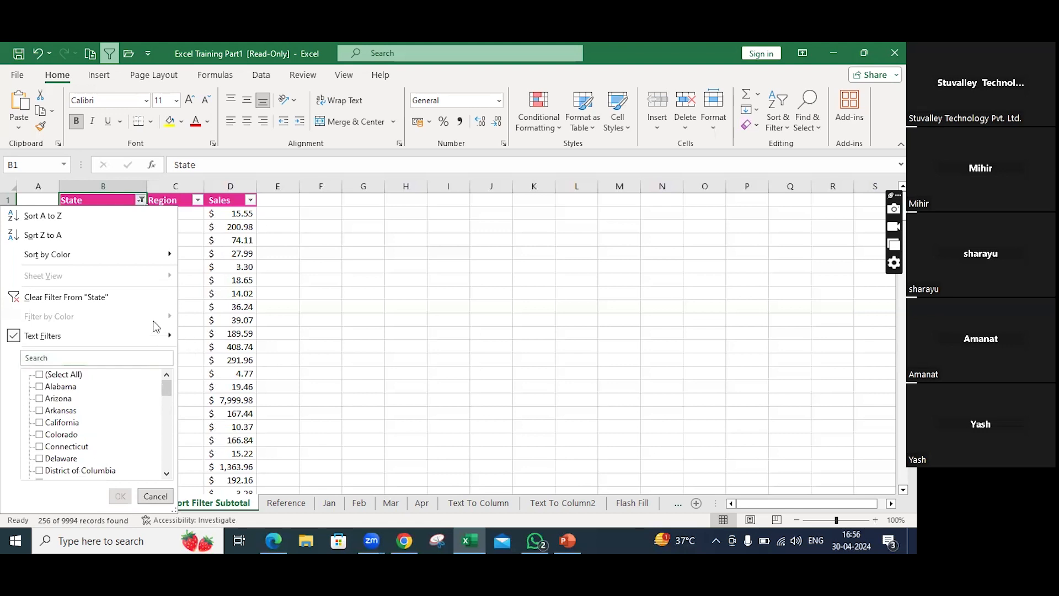
pyautogui.click(131, 298)
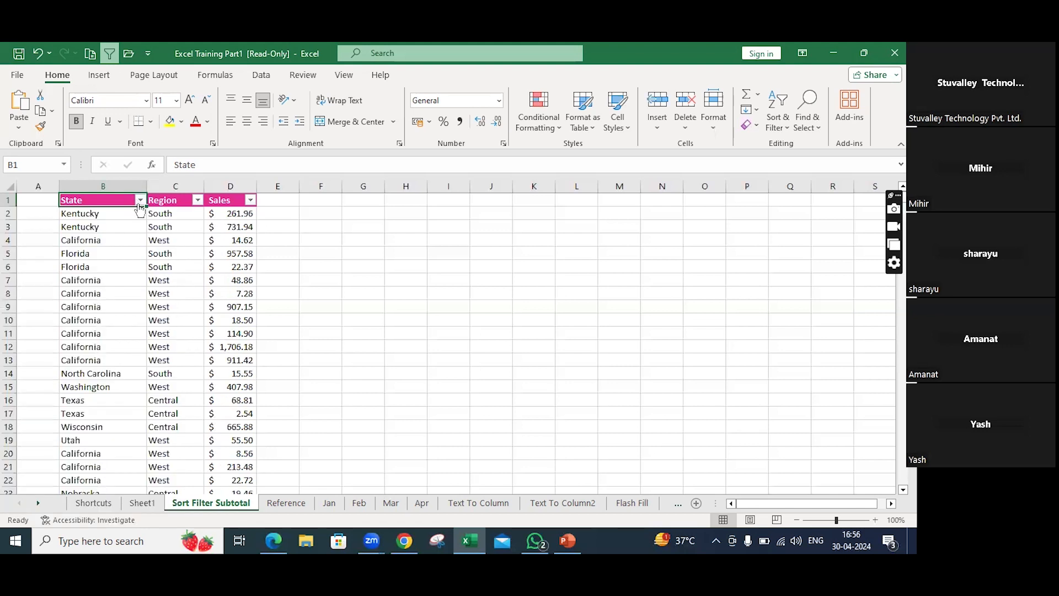
pyautogui.click(139, 200)
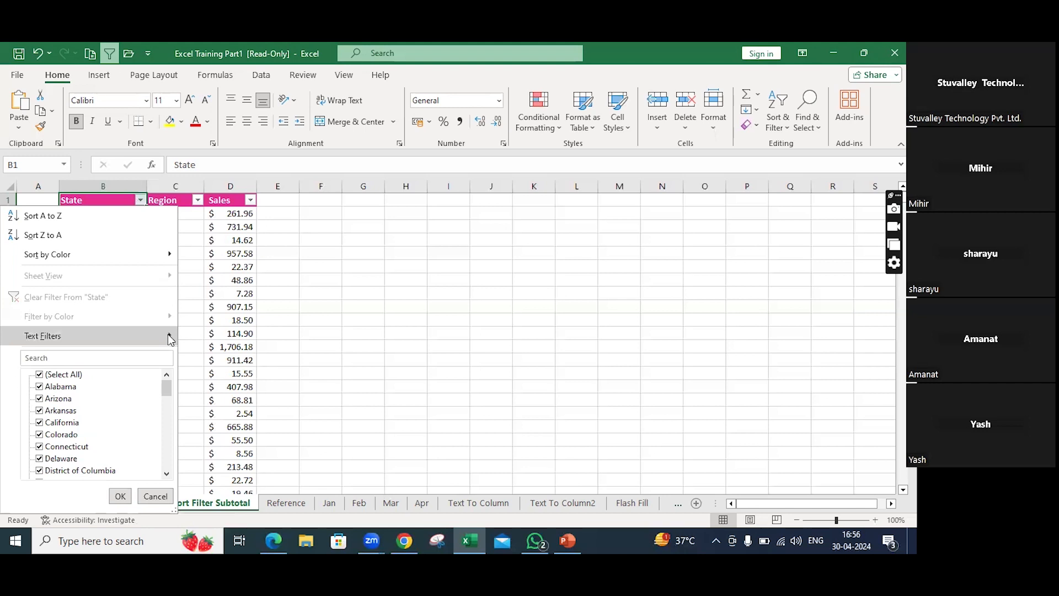
pyautogui.moveTo(168, 333)
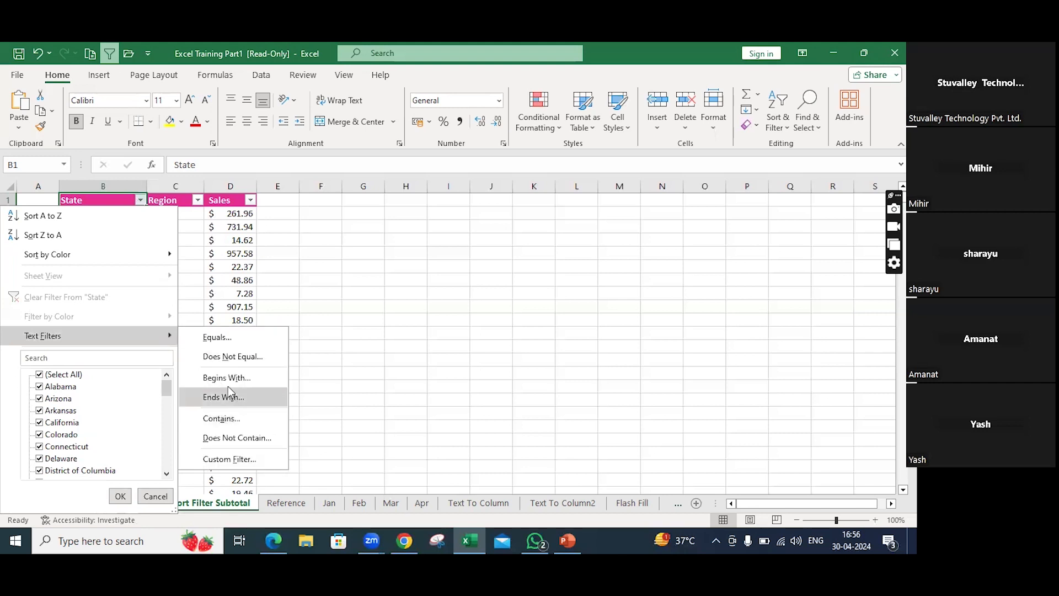
pyautogui.click(218, 337)
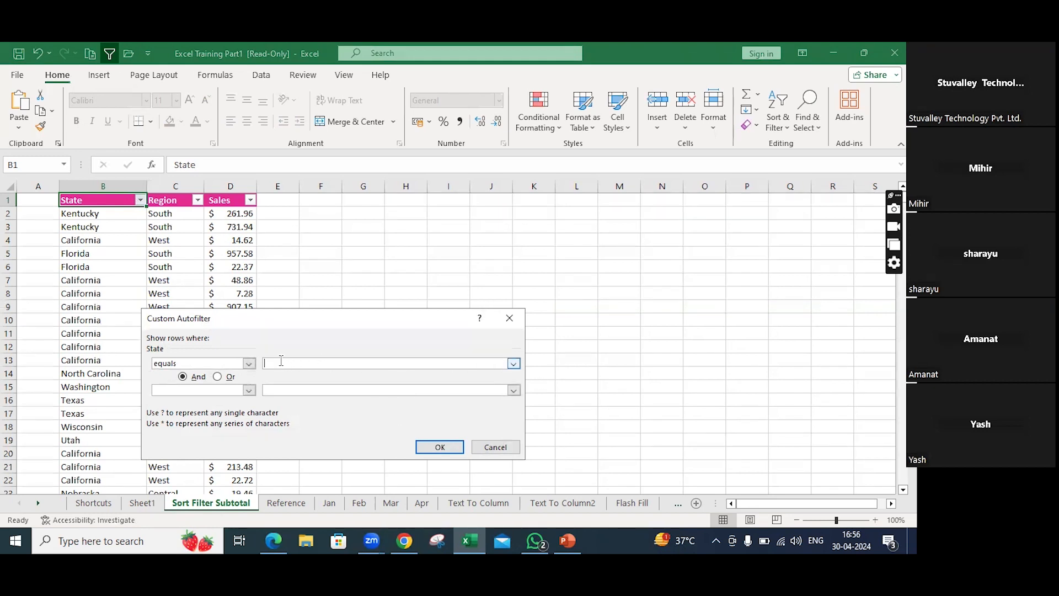
pyautogui.write('north carolina')
pyautogui.click(445, 451)
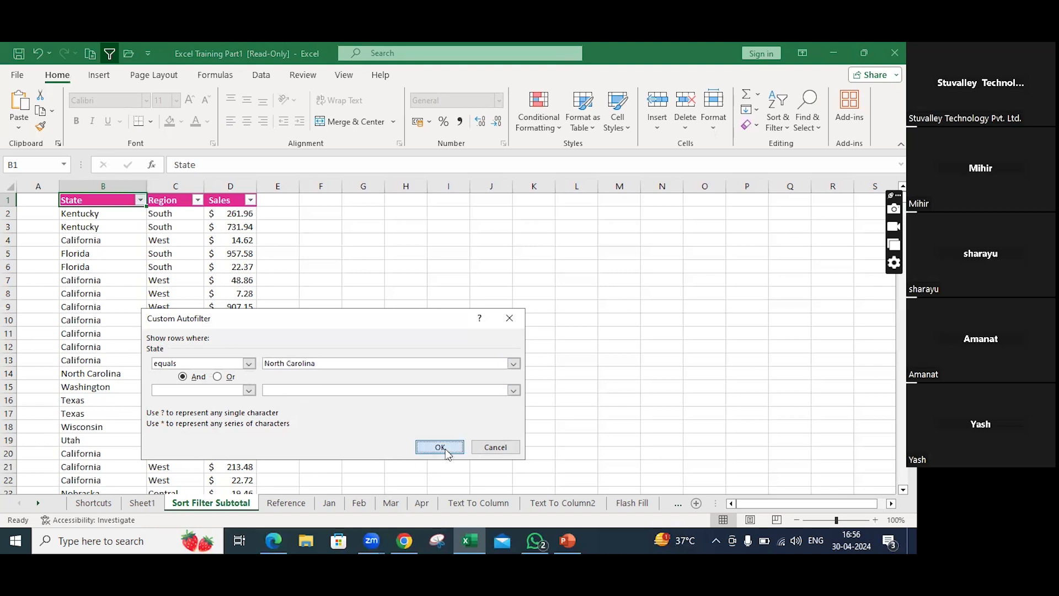
# Review the rows left by the Equals filter, checking the State column for any other state names.
pyautogui.scroll(-2, 106, 275)
pyautogui.scroll(-20, 106, 276)
pyautogui.scroll(-15, 106, 345)
pyautogui.scroll(-20, 106, 346)
pyautogui.scroll(-8, 106, 354)
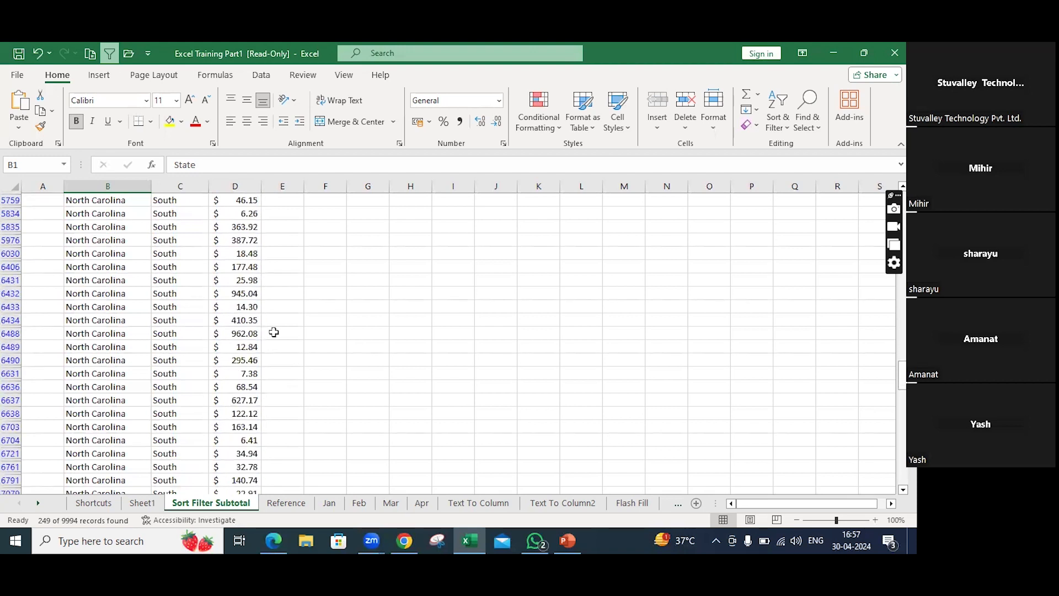
pyautogui.moveTo(902, 376); pyautogui.dragTo(902, 405)
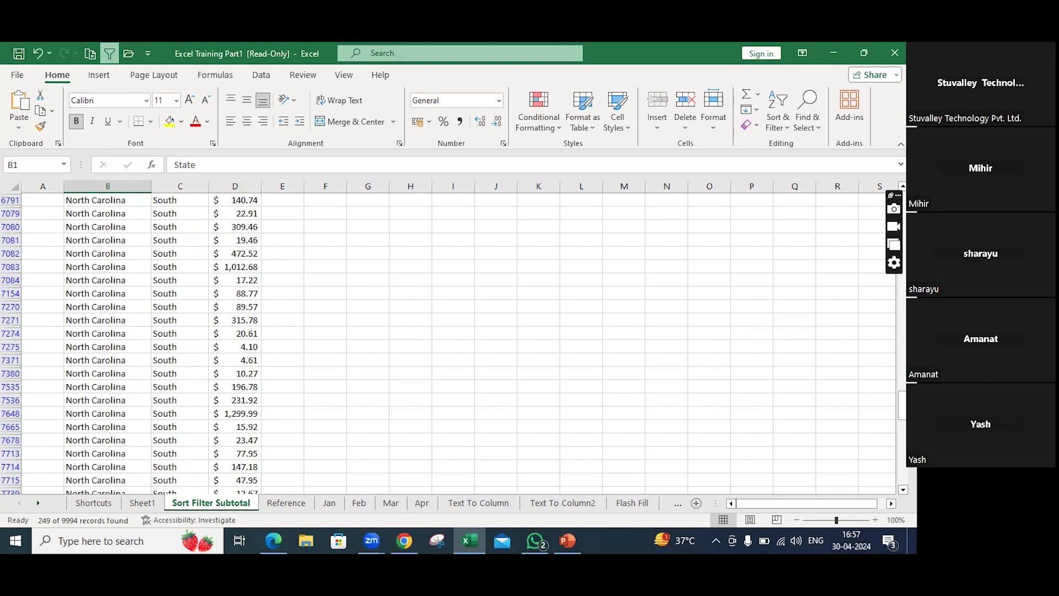
pyautogui.moveTo(901, 405); pyautogui.dragTo(901, 194)
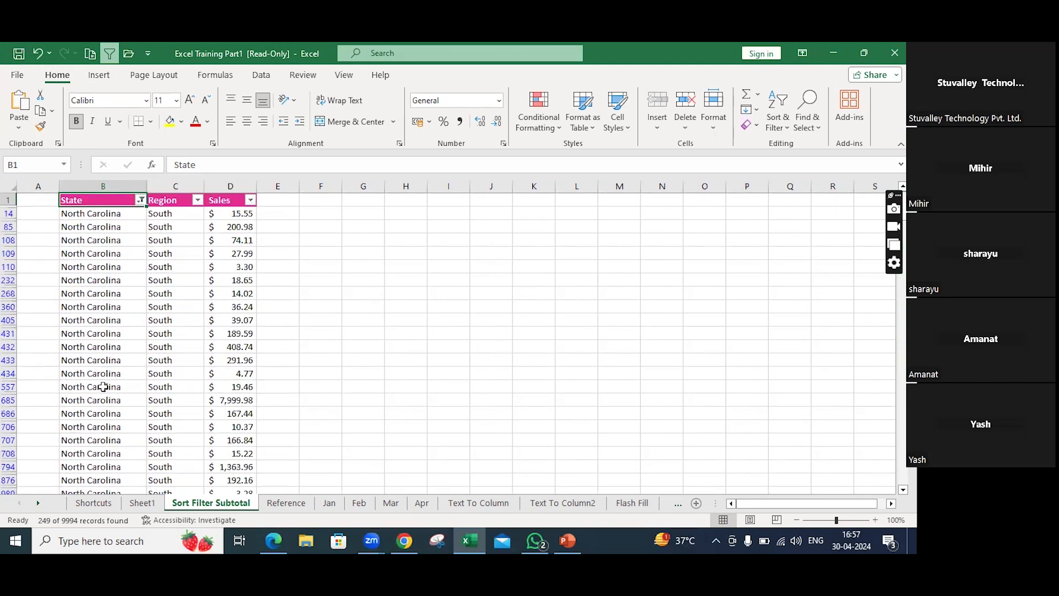
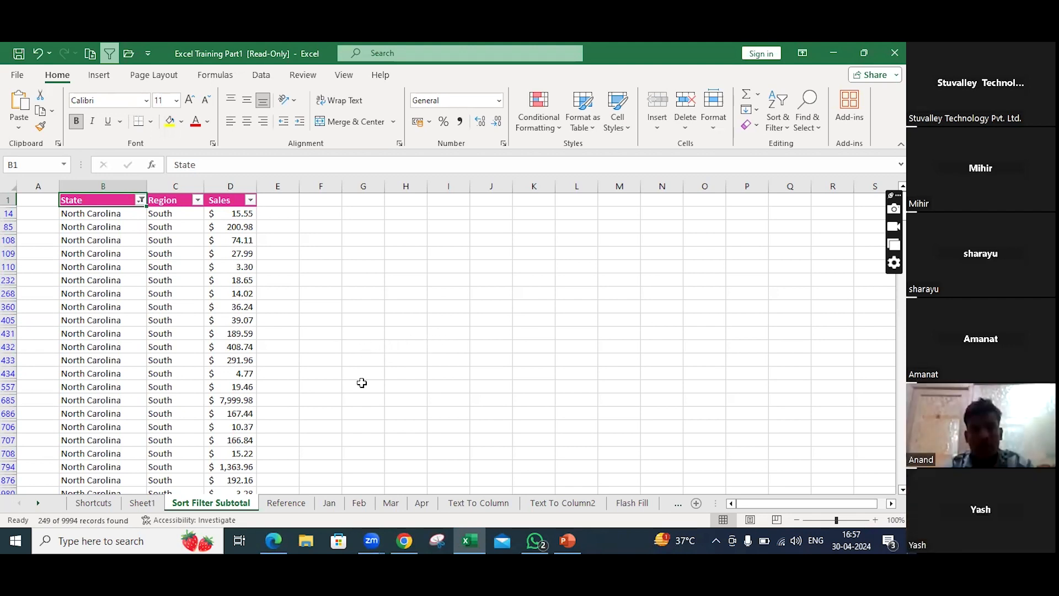
pyautogui.scroll(-15, 353, 422)
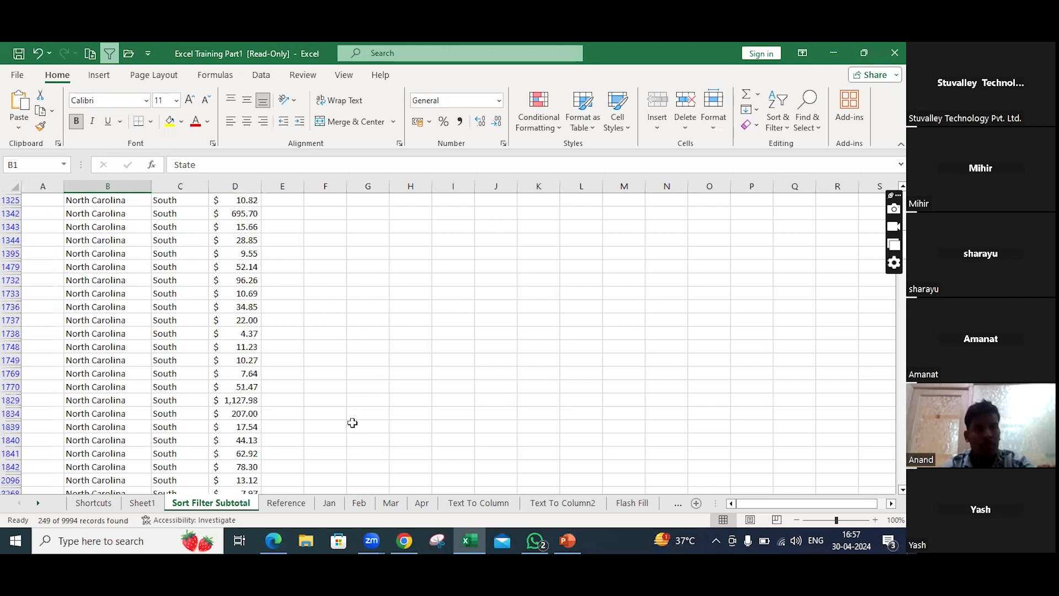